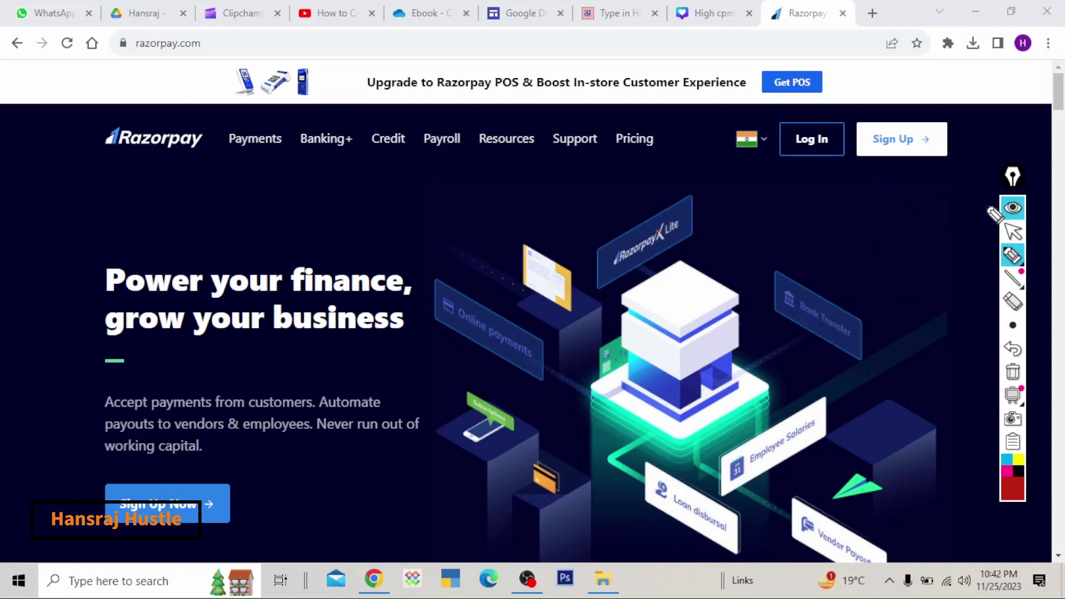
- Show the desktop and move the Reliance Scholarship Exam PDF to an empty area nearer the middle
{"action": "mouse_move", "coordinate": [1026, 249]}
{"action": "left_click", "coordinate": [1013, 232]}
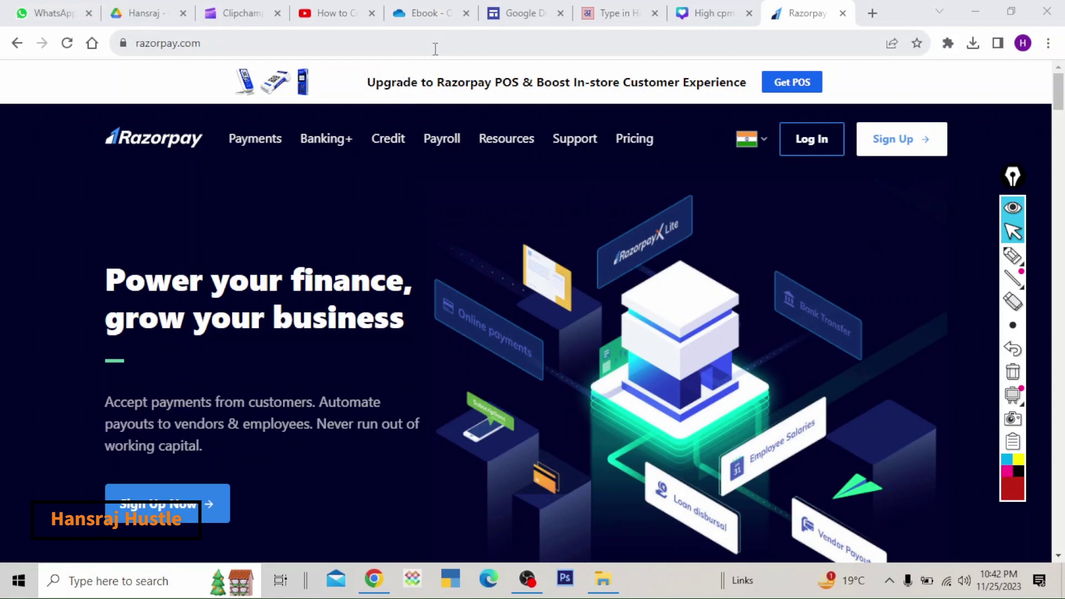
{"action": "left_click", "coordinate": [975, 12]}
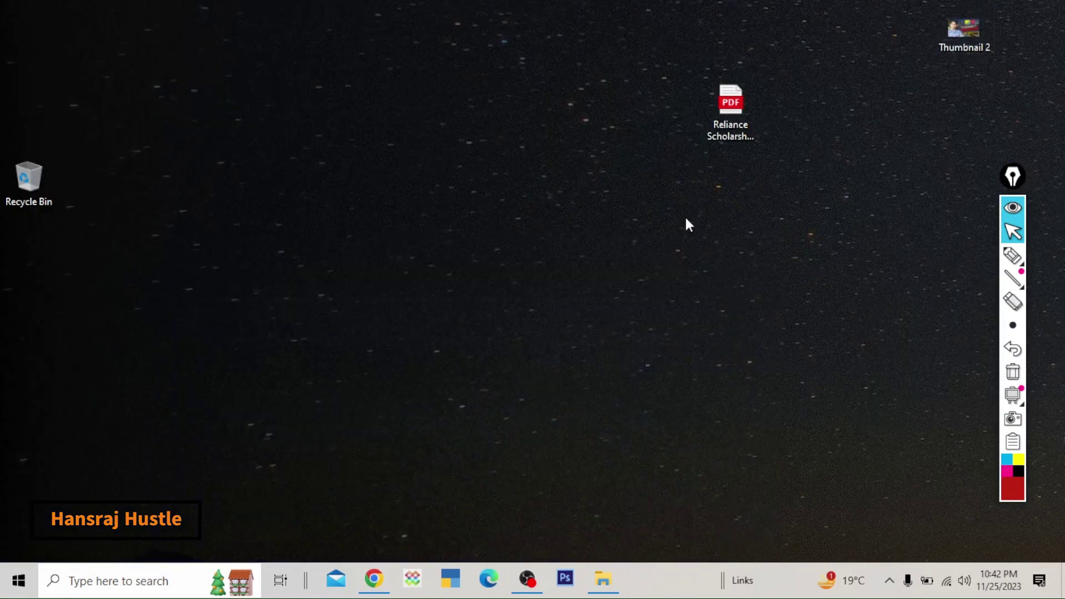
{"action": "left_click_drag", "start_coordinate": [727, 113], "coordinate": [465, 186]}
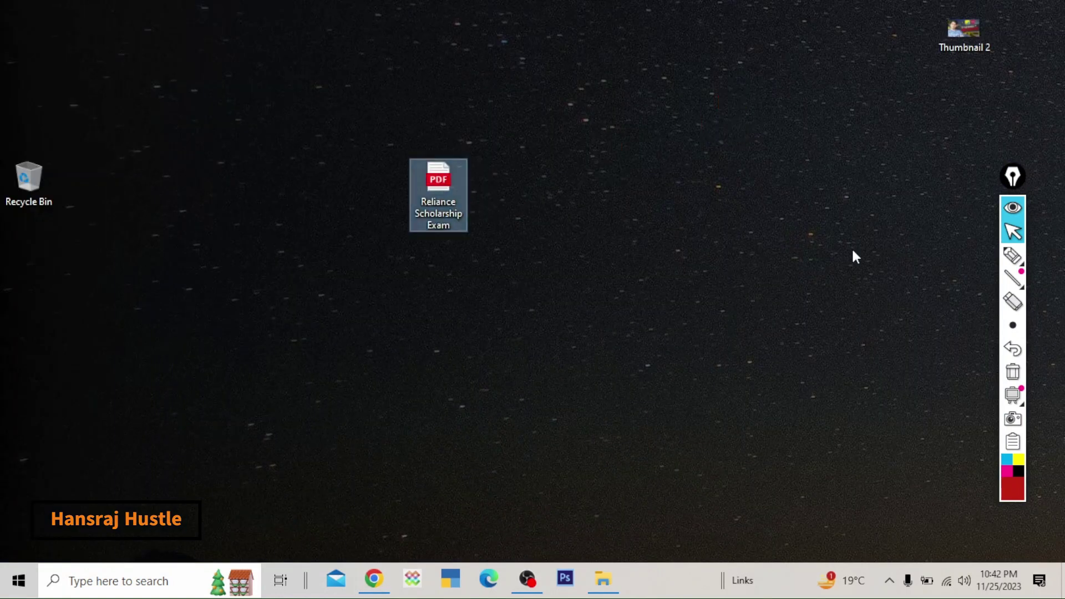
- Circle the Reliance Scholarship Exam PDF on the desktop in red pen and clear the annotation
{"action": "left_click", "coordinate": [1013, 256]}
{"action": "mouse_move", "coordinate": [554, 128]}
{"action": "left_mouse_down"}
{"action": "mouse_move", "coordinate": [566, 273]}
{"action": "mouse_move", "coordinate": [476, 147]}
{"action": "left_mouse_up"}
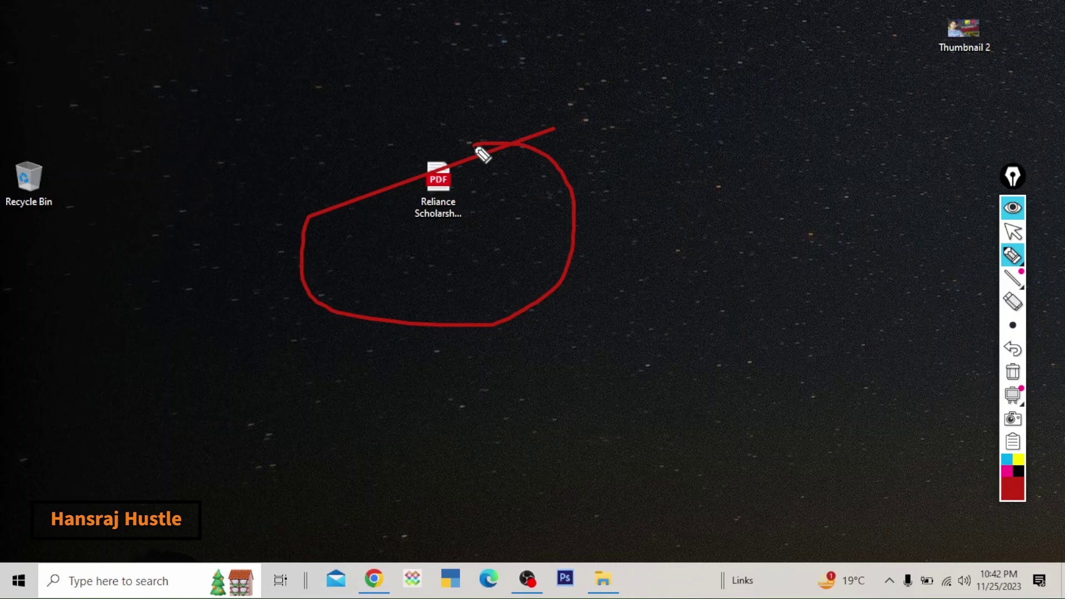
{"action": "left_click", "coordinate": [1013, 372]}
{"action": "left_click", "coordinate": [1013, 255]}
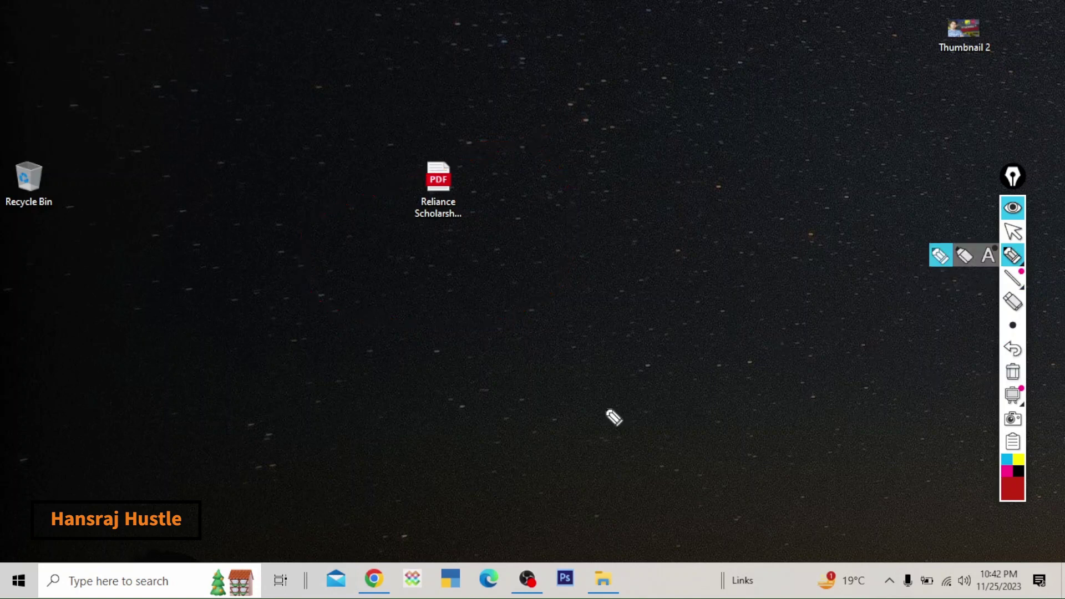
{"action": "left_click", "coordinate": [1012, 231]}
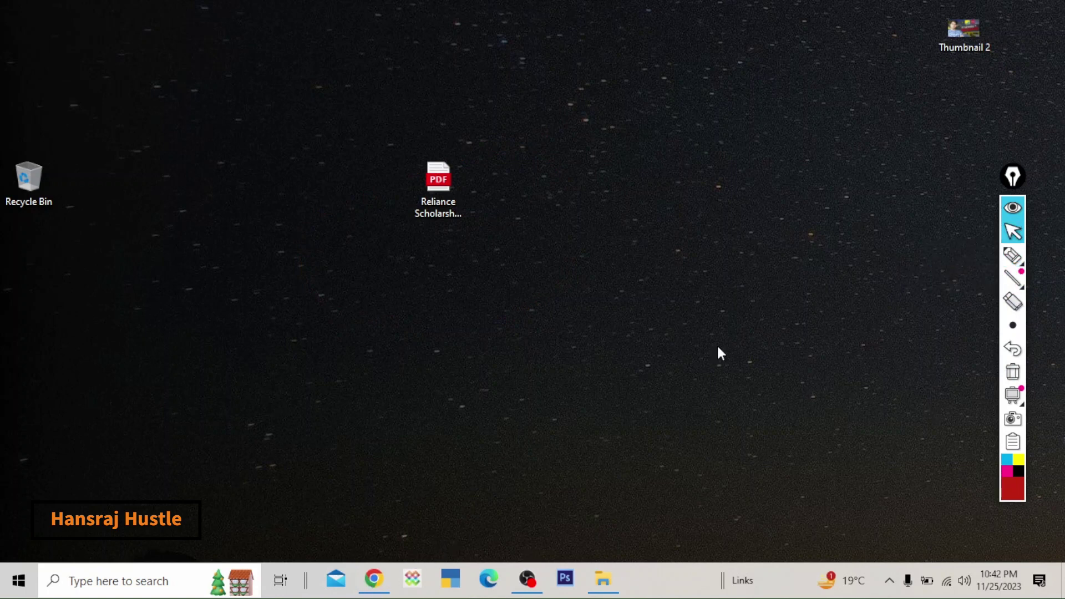
- Switch to OneDrive in the browser and upload the Reliance Scholarship Exam PDF from the desktop into the Ebook folder
{"action": "left_click", "coordinate": [373, 579]}
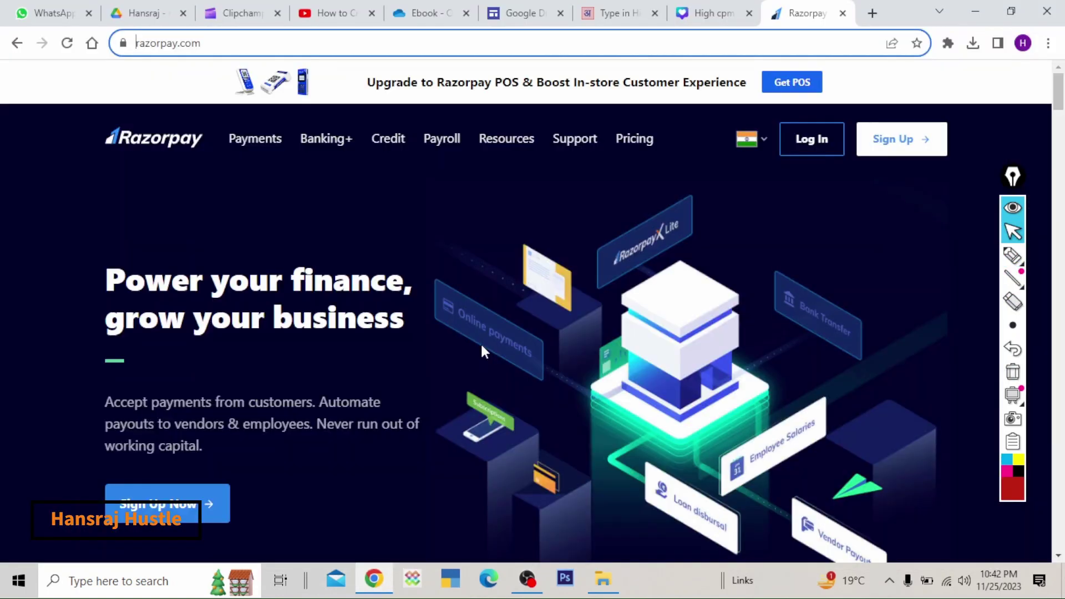
{"action": "left_click", "coordinate": [429, 12]}
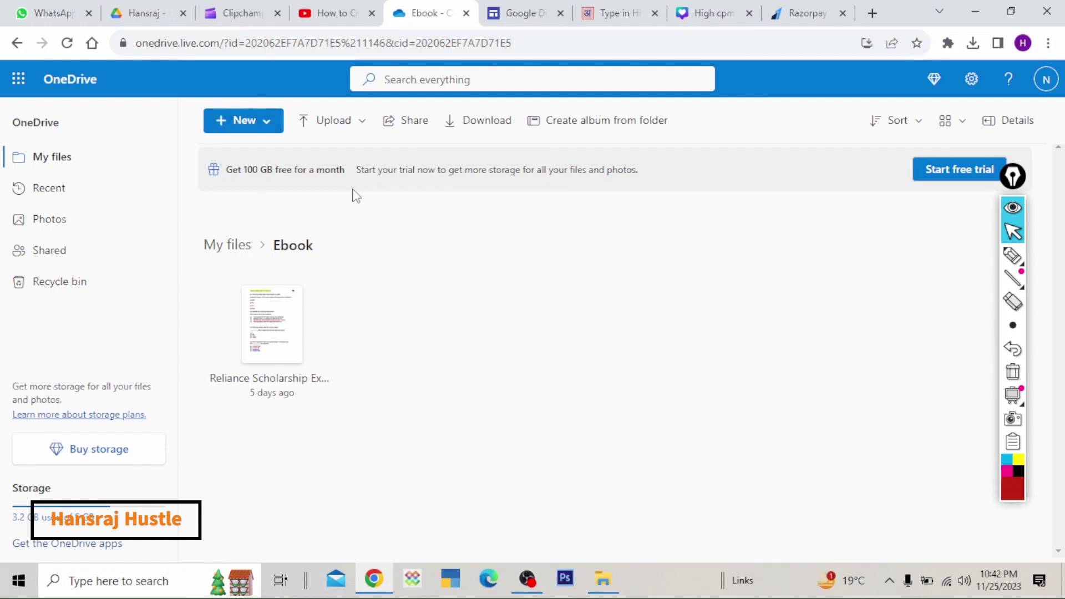
{"action": "left_click", "coordinate": [323, 123]}
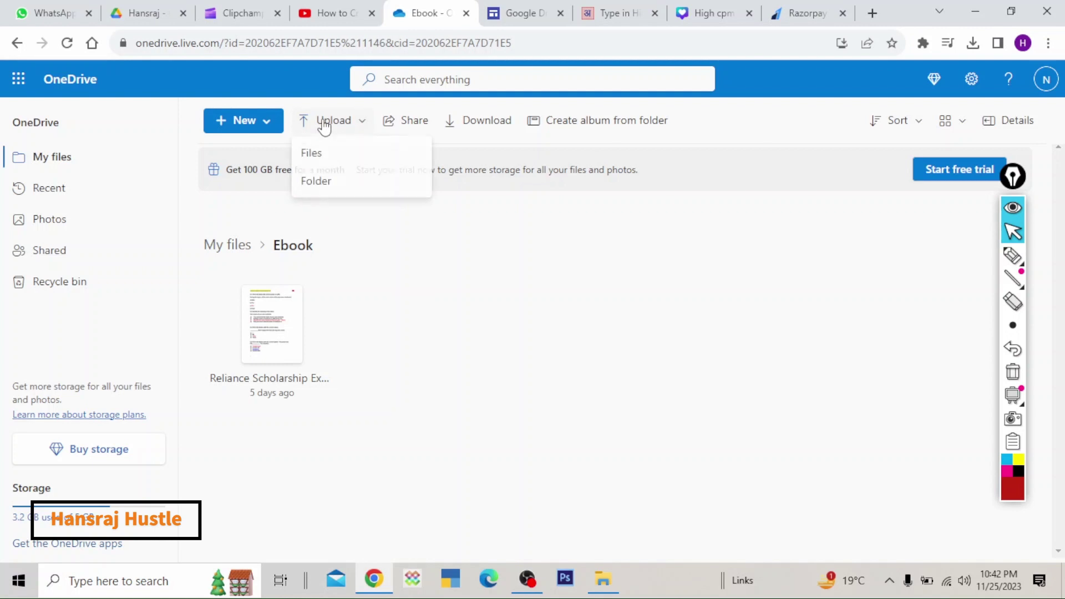
{"action": "left_click", "coordinate": [336, 160]}
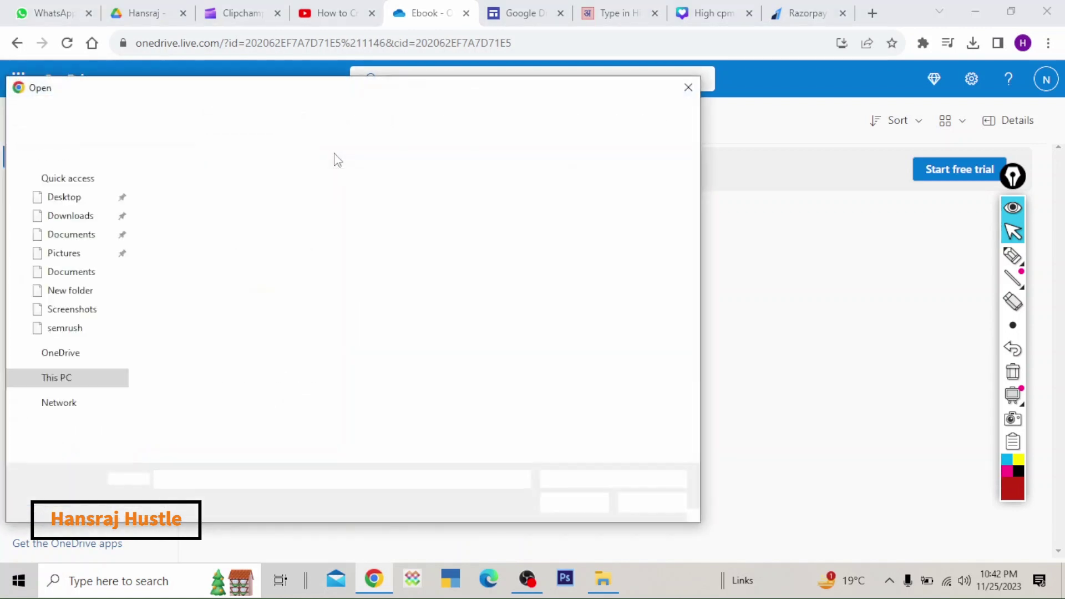
{"action": "left_click", "coordinate": [183, 213]}
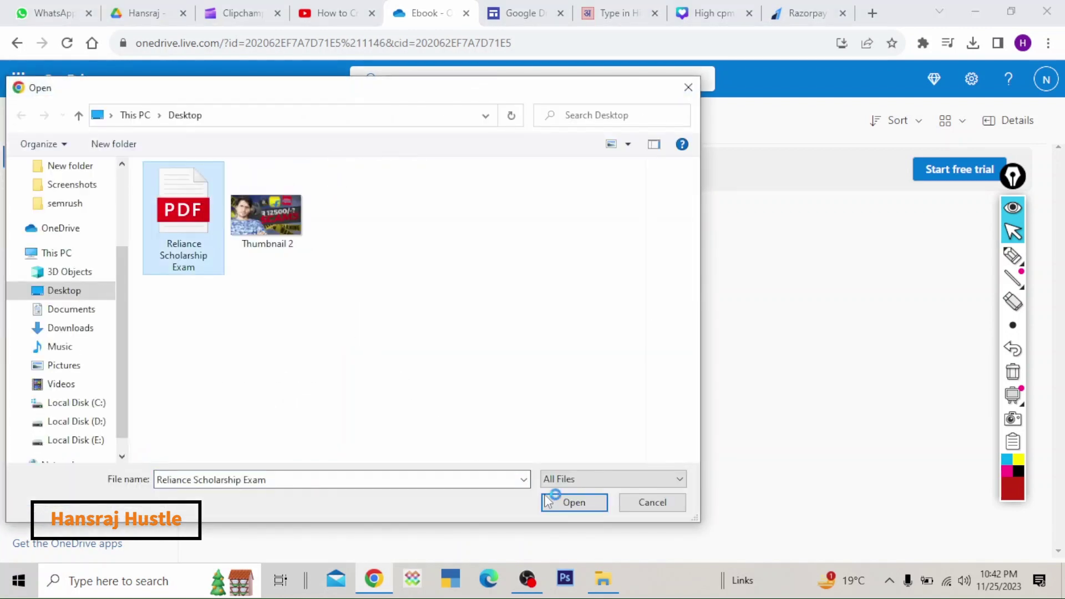
{"action": "left_click", "coordinate": [573, 502]}
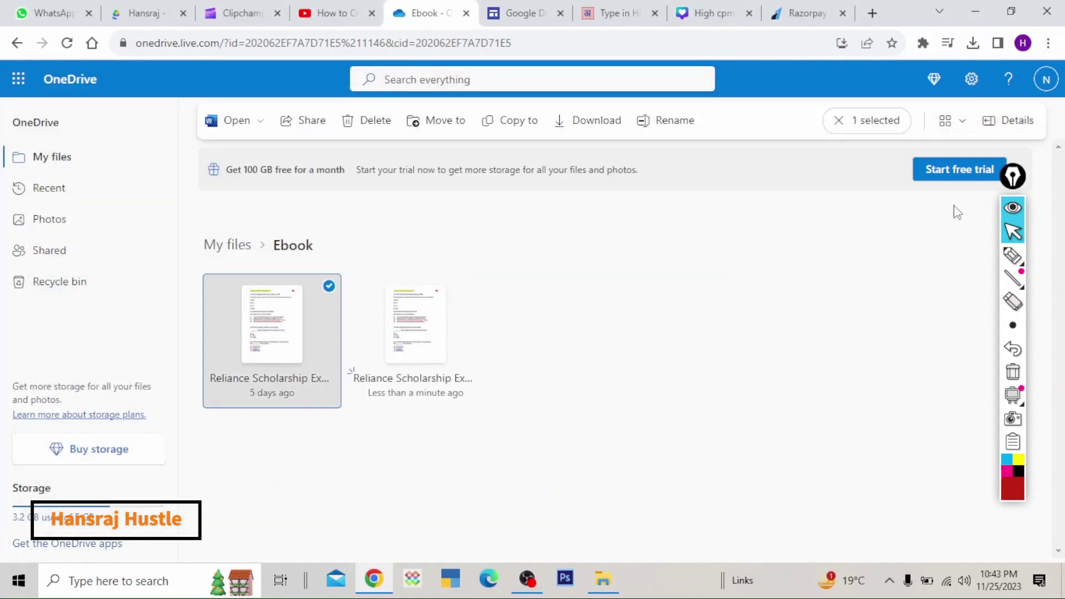
- Mark the newly uploaded PDF in the Ebook folder with a red pen stroke and clear the annotation
{"action": "left_click", "coordinate": [1013, 256]}
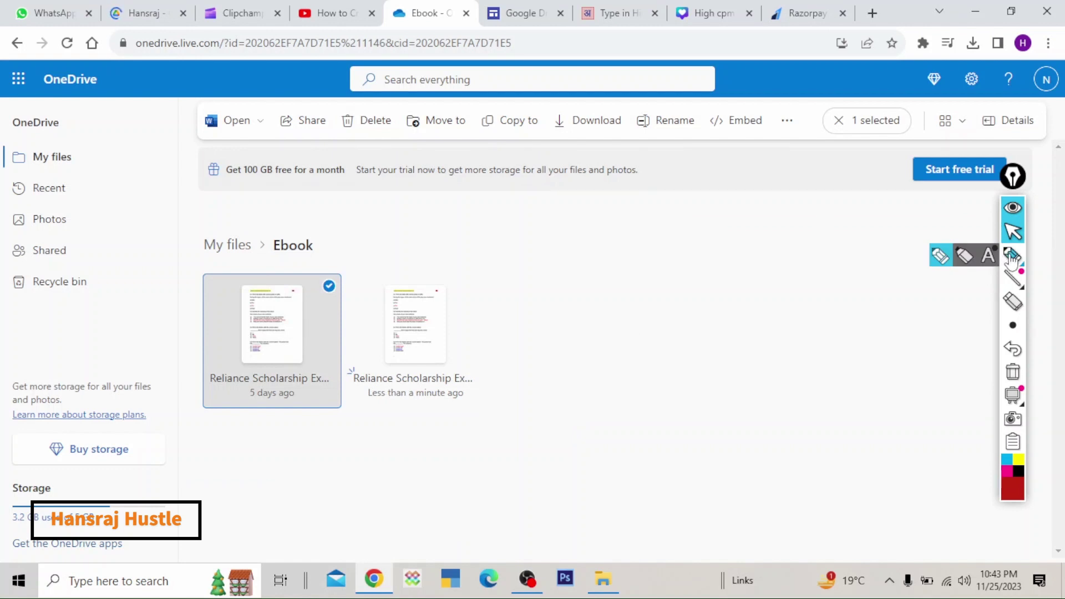
{"action": "mouse_move", "coordinate": [369, 249]}
{"action": "left_mouse_down"}
{"action": "mouse_move", "coordinate": [497, 245]}
{"action": "mouse_move", "coordinate": [491, 432]}
{"action": "mouse_move", "coordinate": [409, 447]}
{"action": "left_mouse_up"}
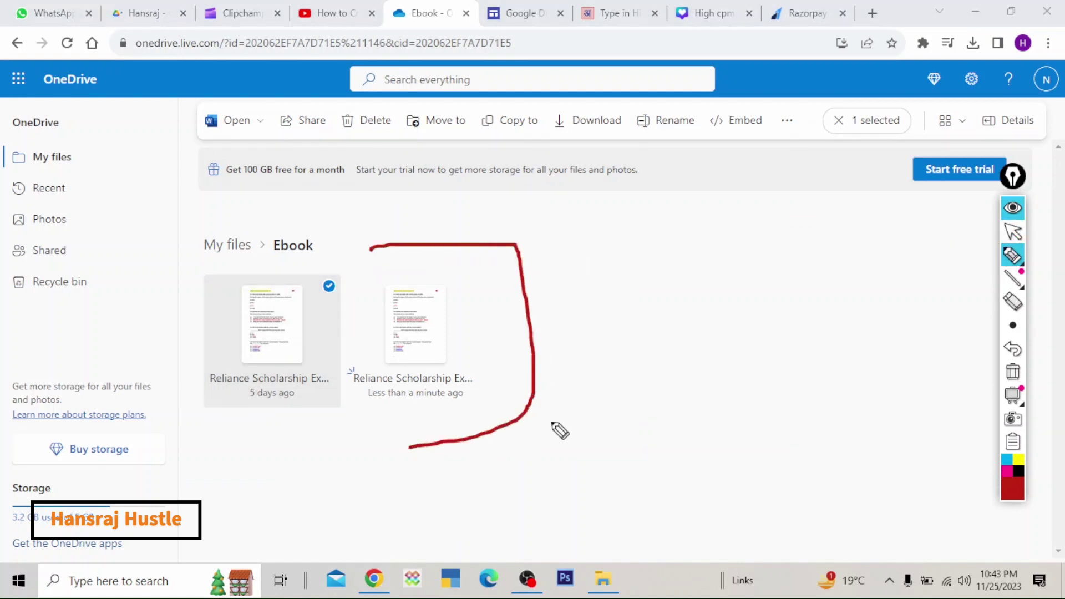
{"action": "left_click", "coordinate": [1013, 372]}
{"action": "left_click", "coordinate": [1013, 231]}
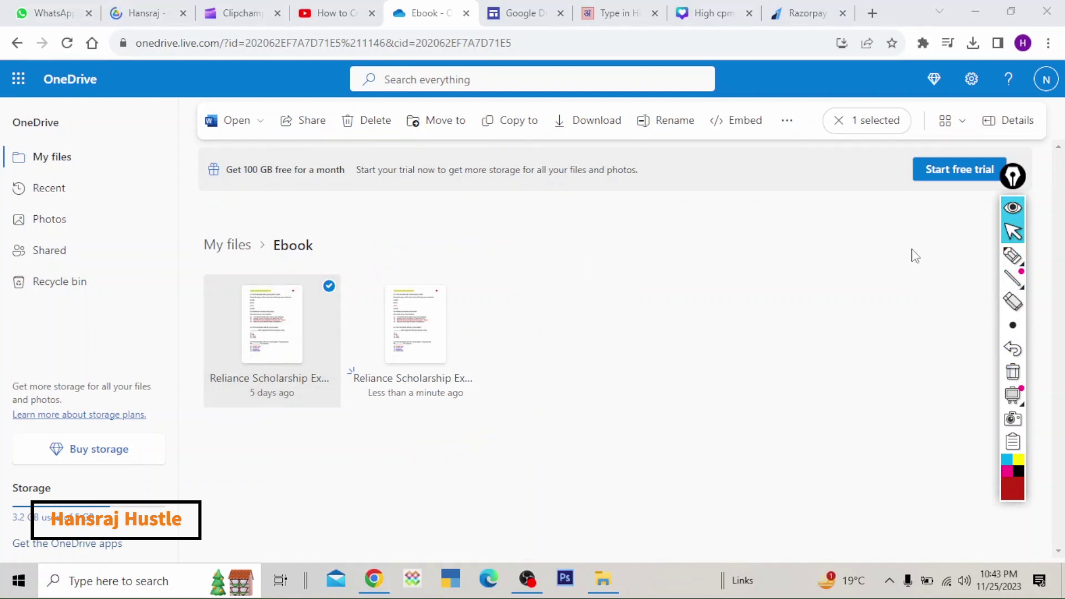
- Copy a sharing link for the newly uploaded Reliance Scholarship Exam PDF and close the link dialog
{"action": "right_click", "coordinate": [435, 323]}
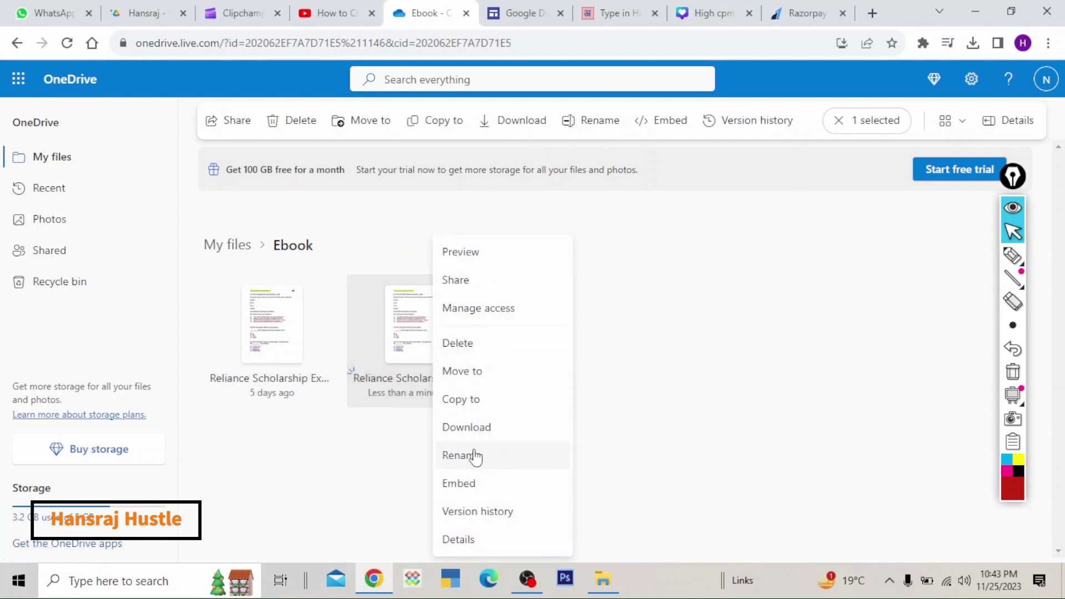
{"action": "left_click", "coordinate": [474, 280]}
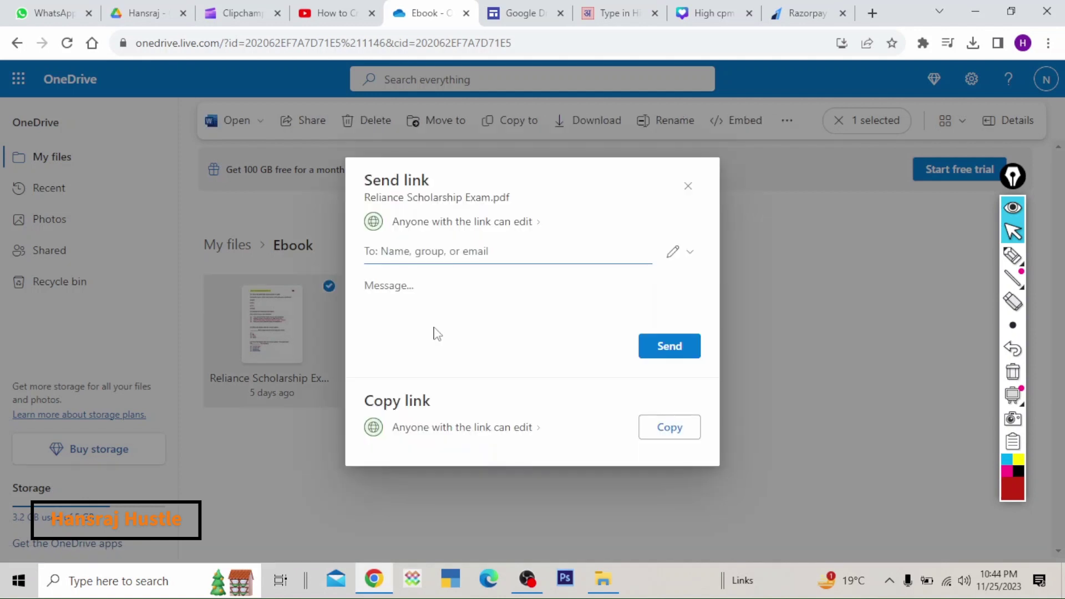
{"action": "left_click", "coordinate": [664, 433]}
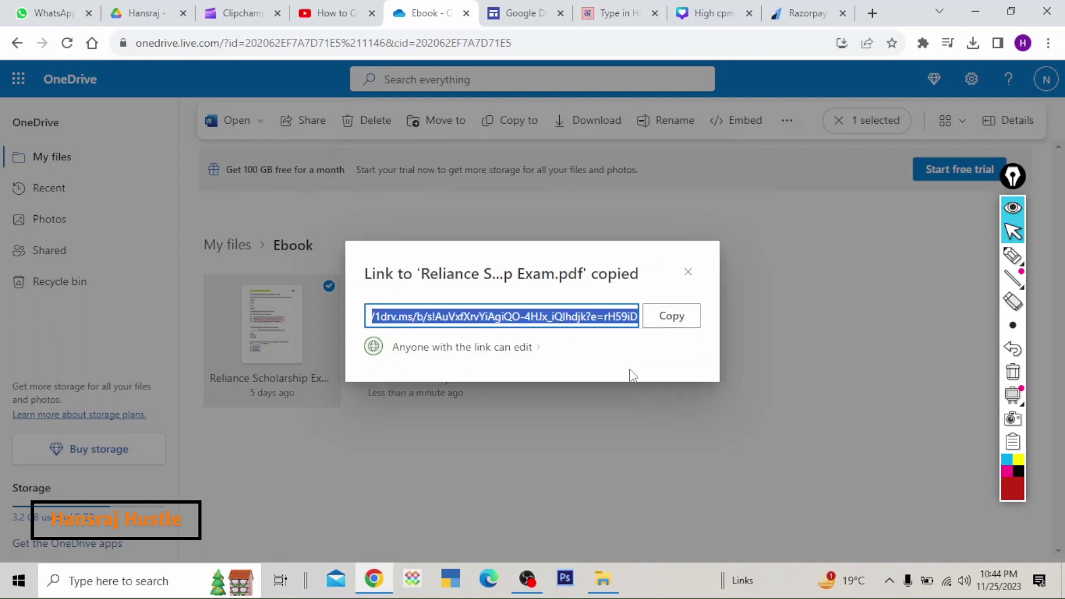
{"action": "left_click", "coordinate": [672, 319]}
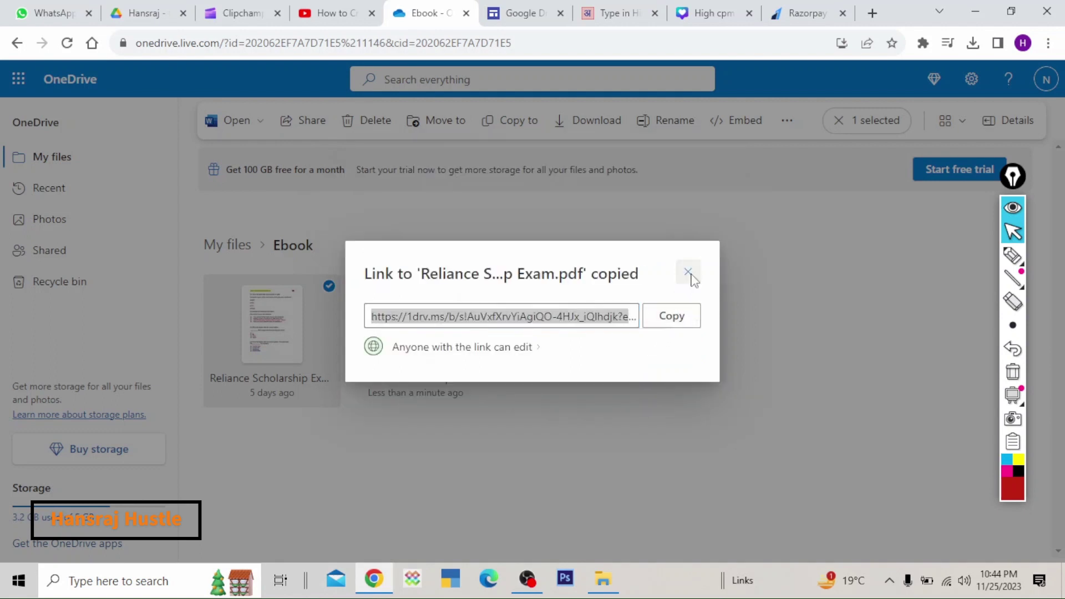
{"action": "left_click", "coordinate": [687, 272]}
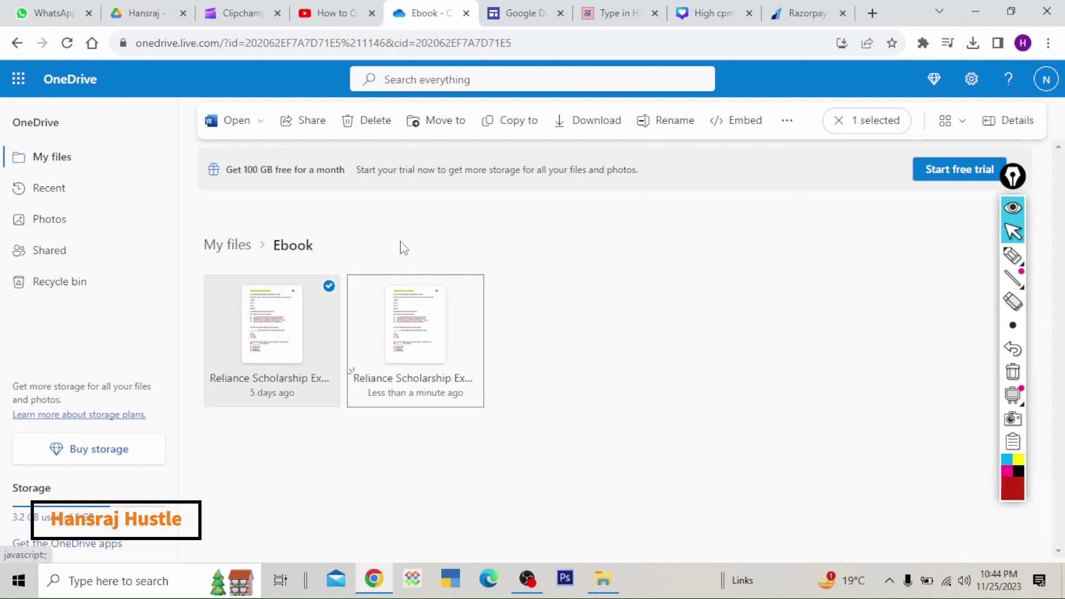
- Switch to the Google Drive direct link generator page, underline its description in red pen and clear the mark
{"action": "left_click", "coordinate": [526, 13]}
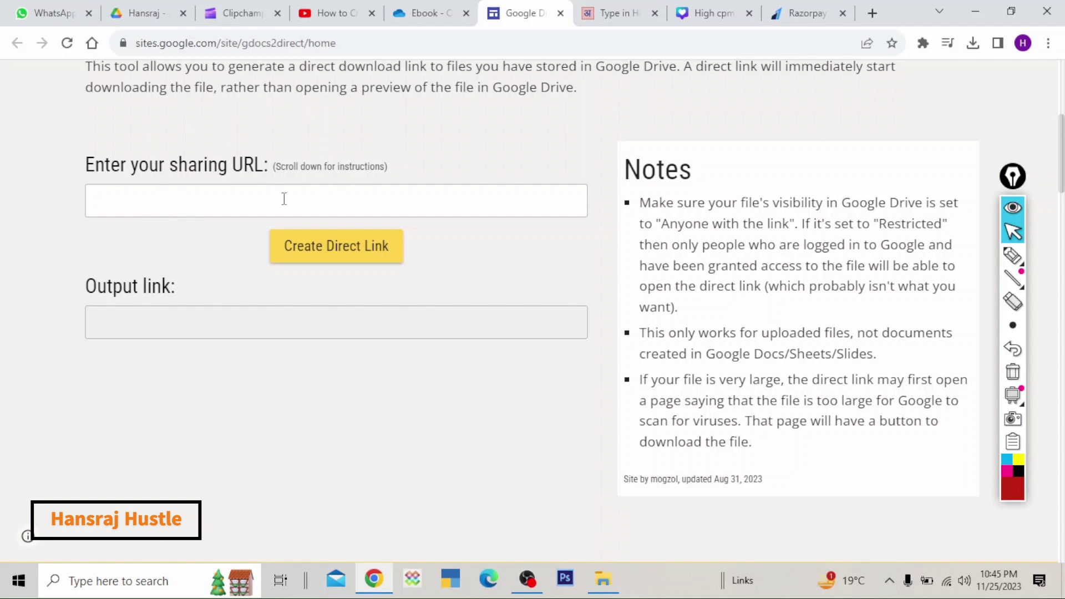
{"action": "left_click", "coordinate": [1012, 256]}
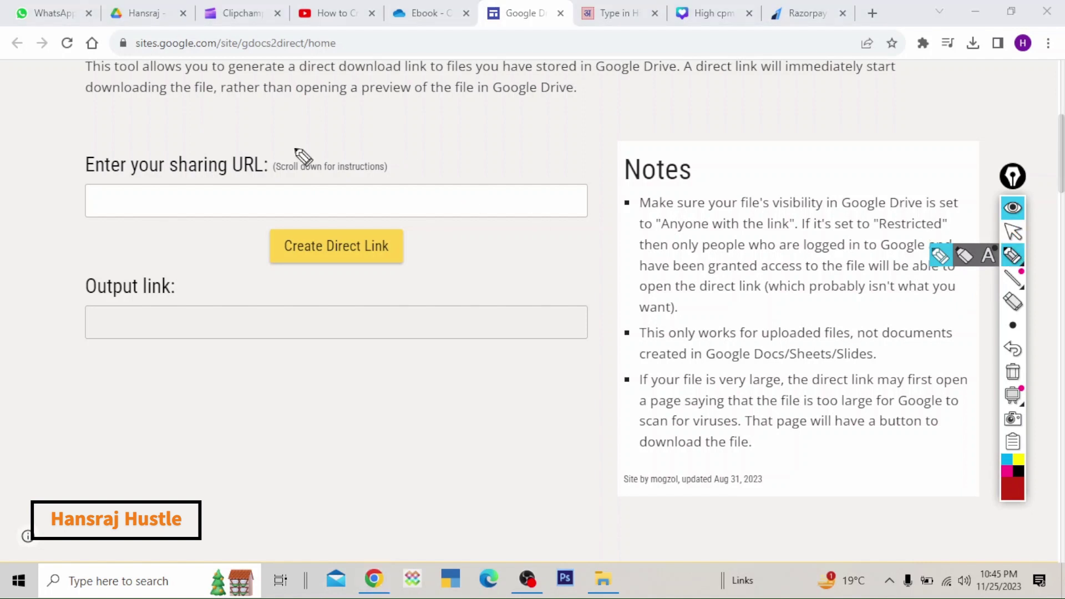
{"action": "left_click_drag", "start_coordinate": [44, 63], "coordinate": [349, 87]}
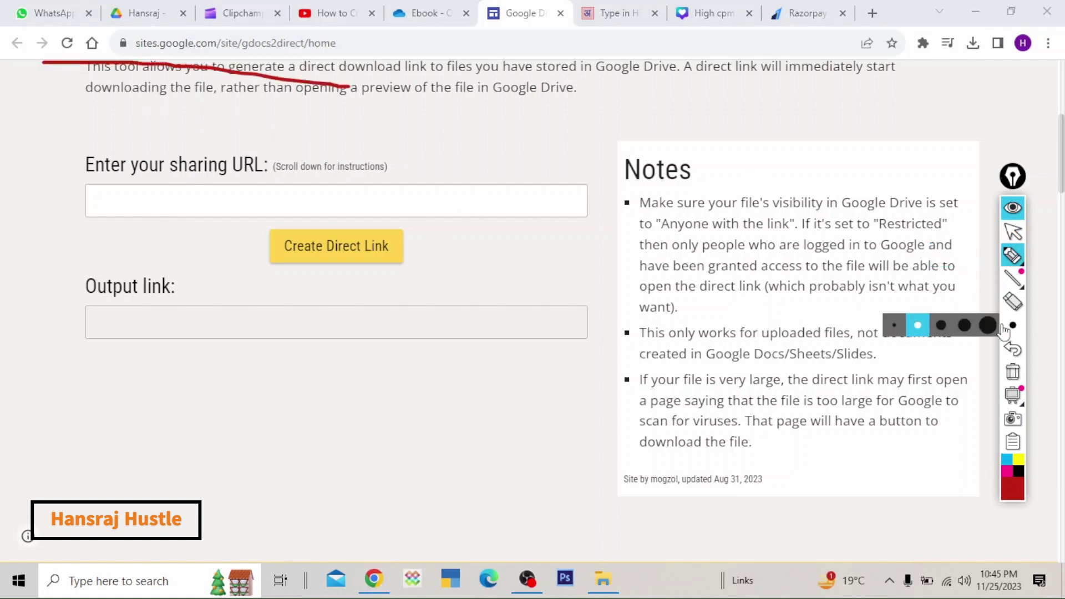
{"action": "left_click", "coordinate": [1012, 373]}
{"action": "left_click", "coordinate": [1012, 232]}
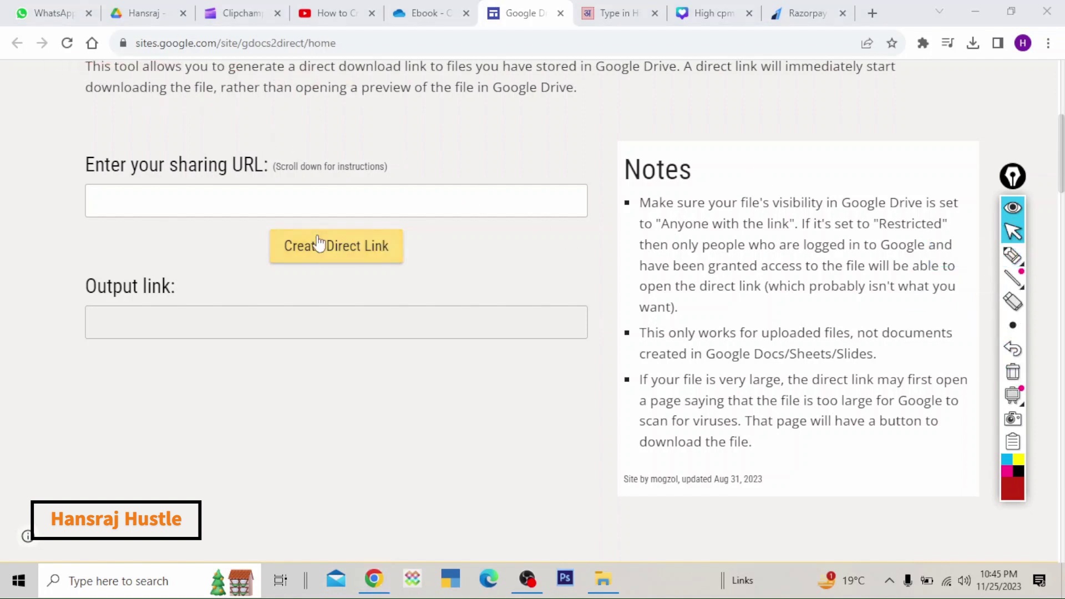
- Try to create a direct download link from the copied OneDrive sharing URL
{"action": "left_click", "coordinate": [198, 203]}
{"action": "right_click", "coordinate": [198, 202]}
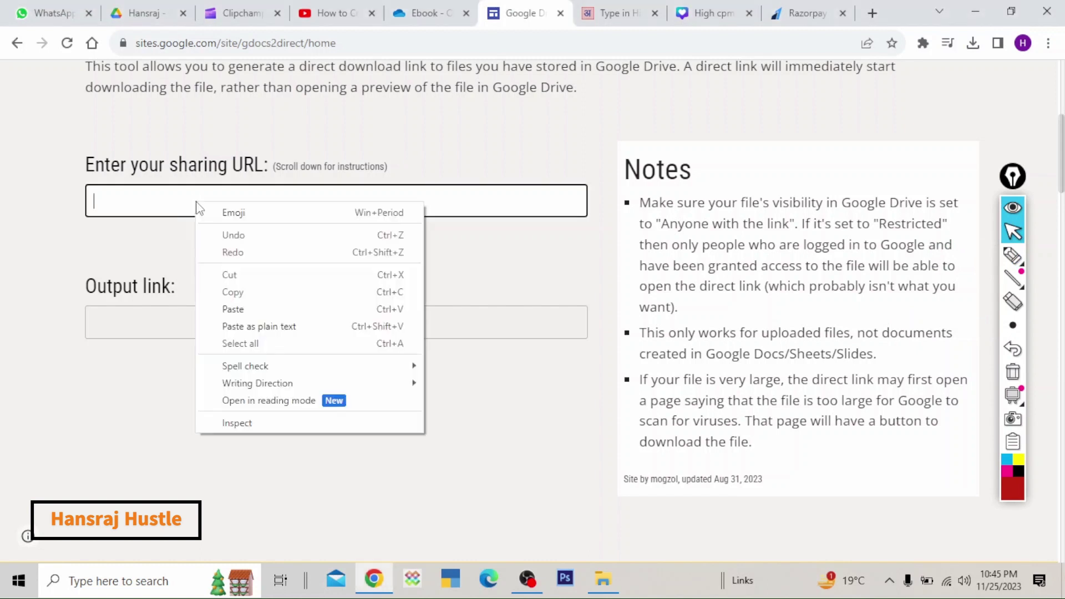
{"action": "left_click", "coordinate": [248, 307]}
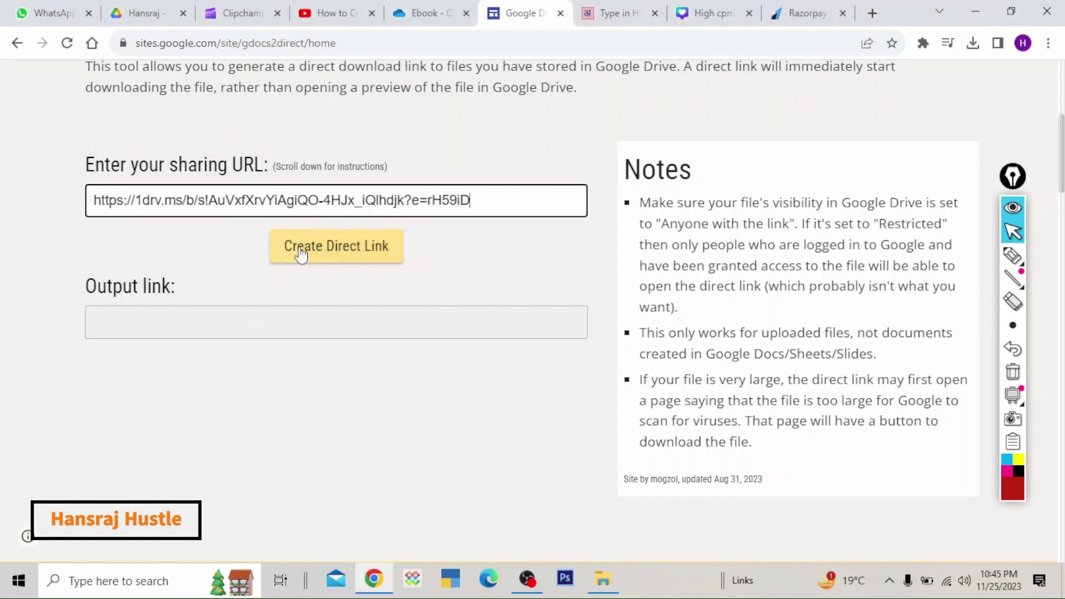
{"action": "left_click", "coordinate": [354, 254]}
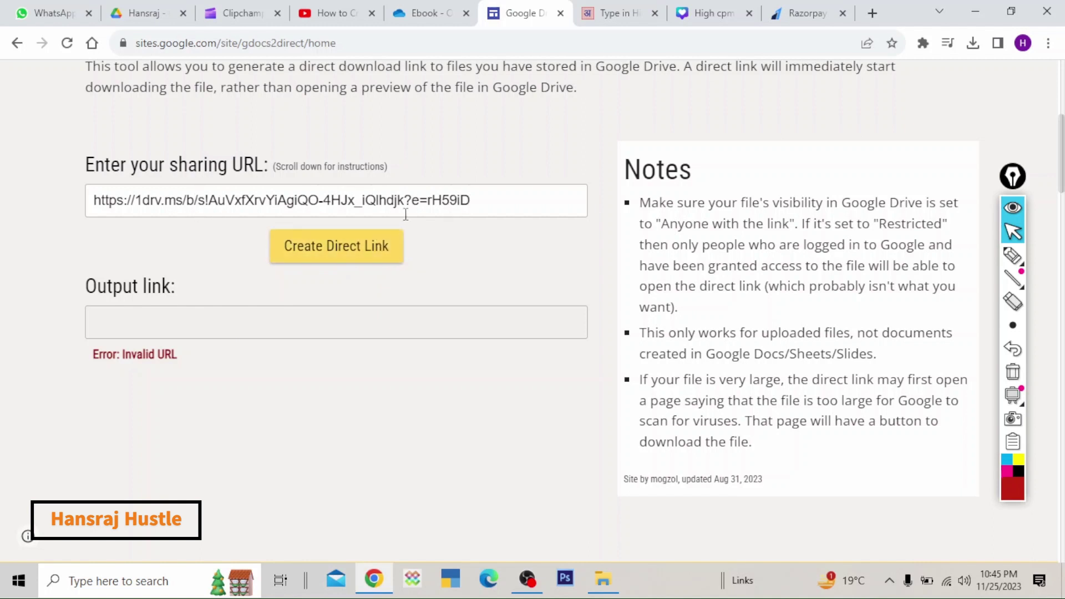
{"action": "left_click", "coordinate": [479, 202]}
{"action": "left_click", "coordinate": [377, 247]}
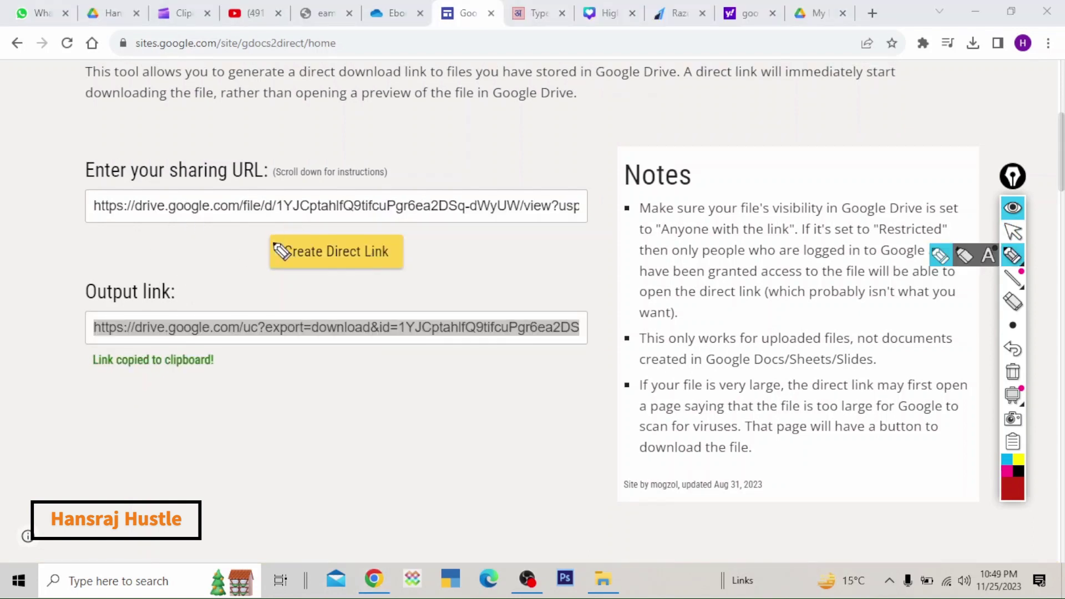
- Switch to Google Drive and draw a red arrow pointing at Reliance Scholarship Exam.pdf in My Drive
{"action": "left_click", "coordinate": [1013, 233]}
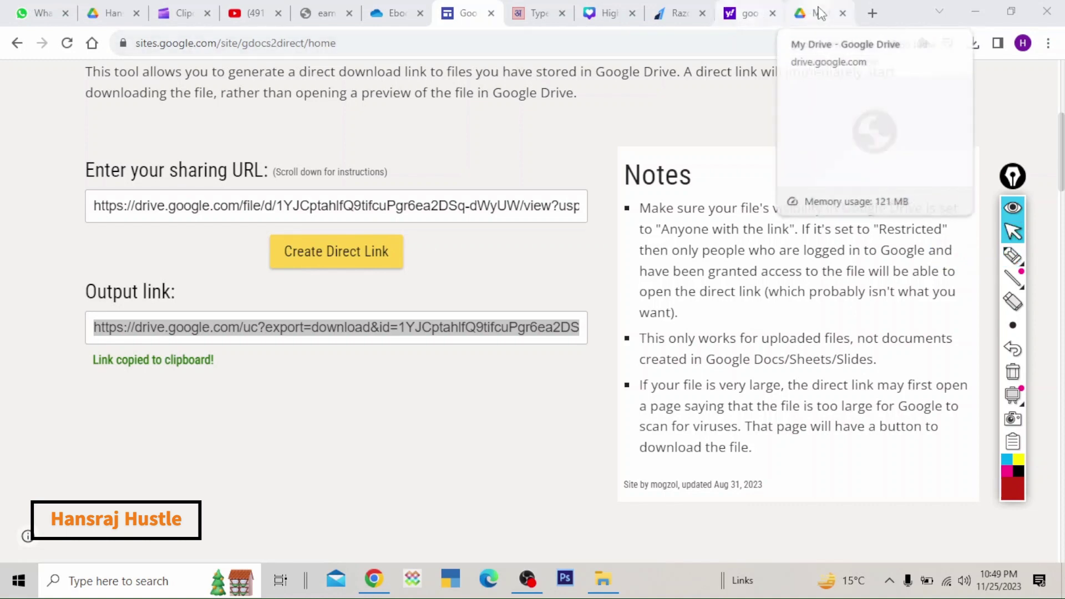
{"action": "left_click", "coordinate": [817, 15]}
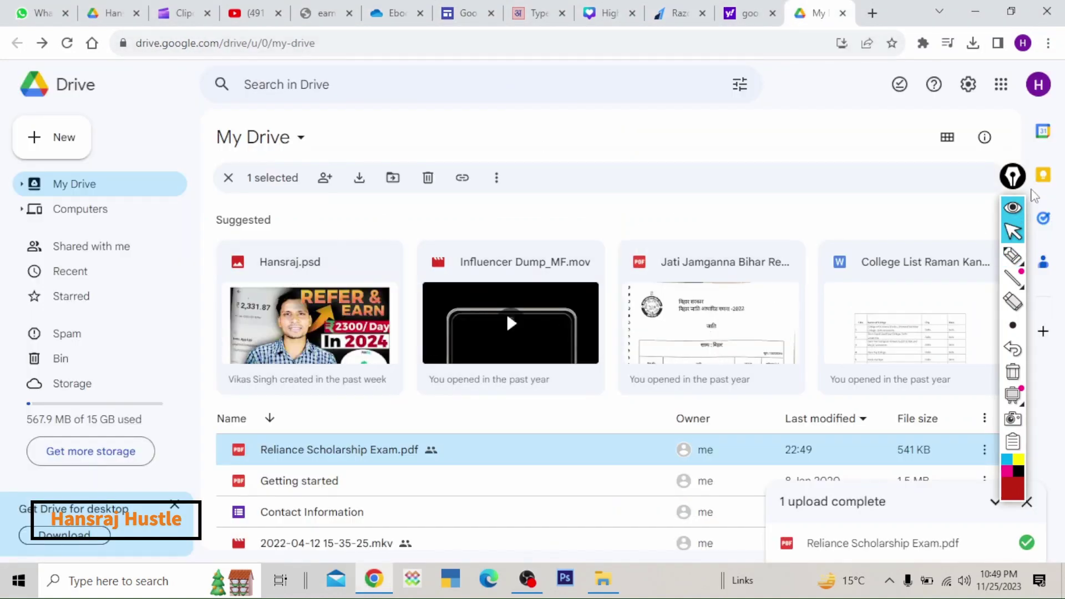
{"action": "left_click", "coordinate": [1013, 258]}
{"action": "mouse_move", "coordinate": [143, 438]}
{"action": "left_mouse_down"}
{"action": "mouse_move", "coordinate": [182, 436]}
{"action": "mouse_move", "coordinate": [192, 454]}
{"action": "left_mouse_up"}
{"action": "left_click", "coordinate": [182, 417]}
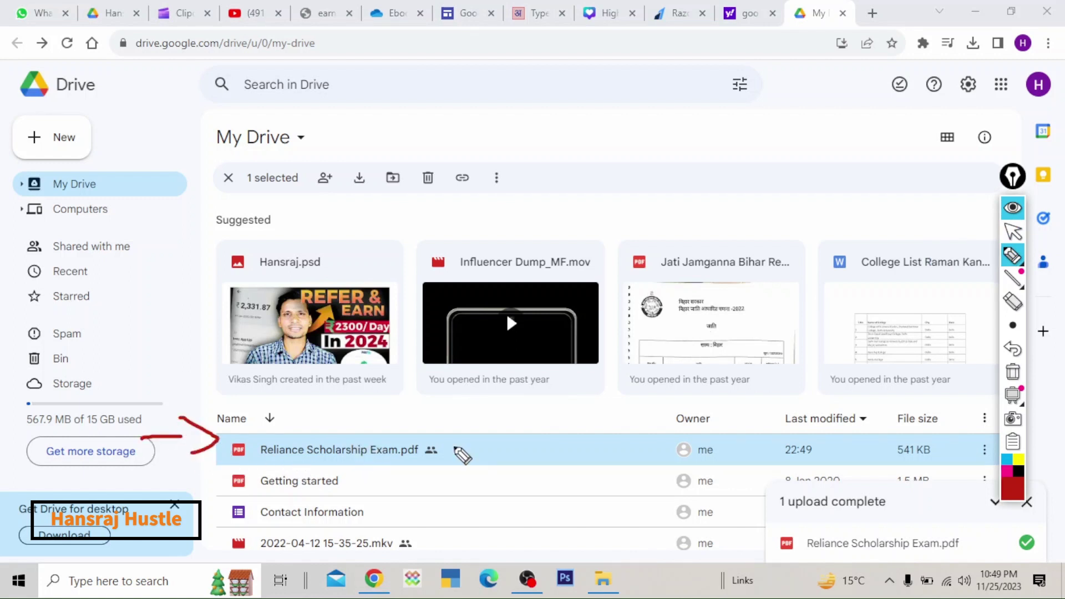
{"action": "left_click", "coordinate": [1013, 232]}
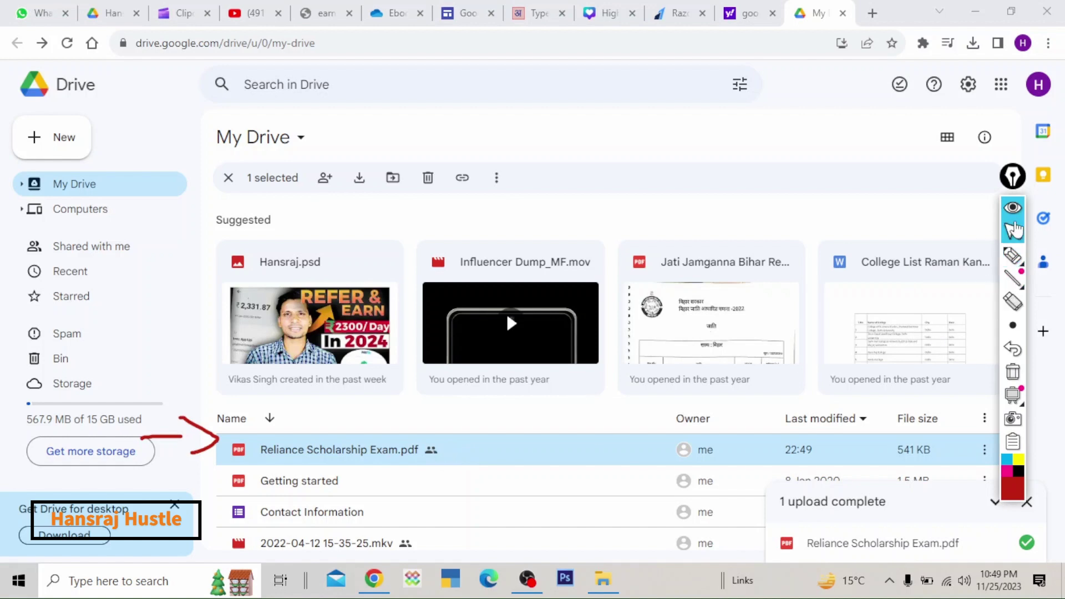
- Switch to the Google Drive direct link generator page, copy the output link and clear the red arrow
{"action": "left_click", "coordinate": [469, 12]}
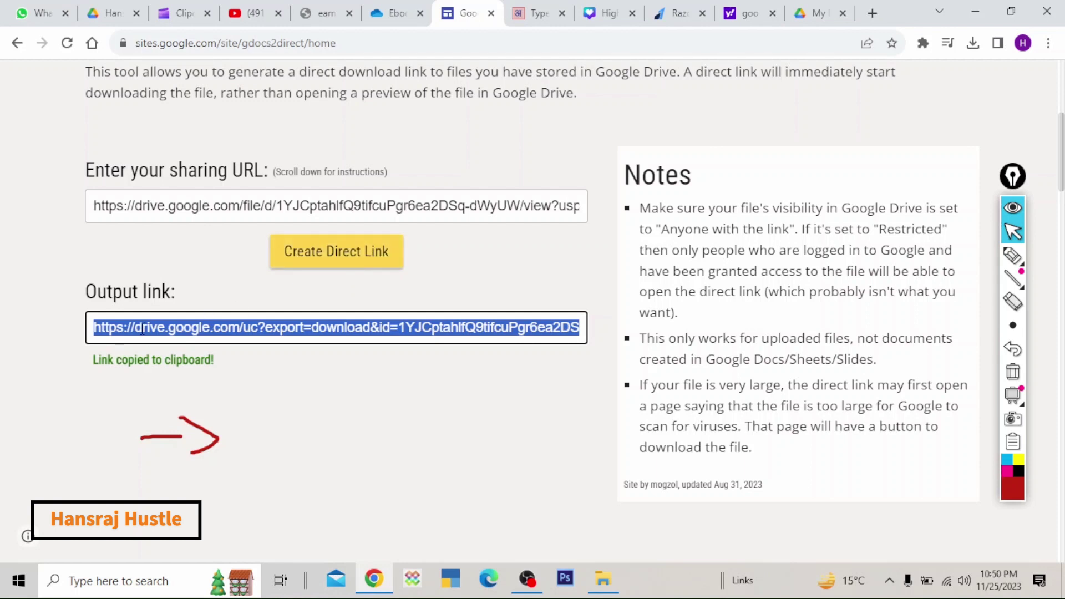
{"action": "left_click", "coordinate": [238, 328]}
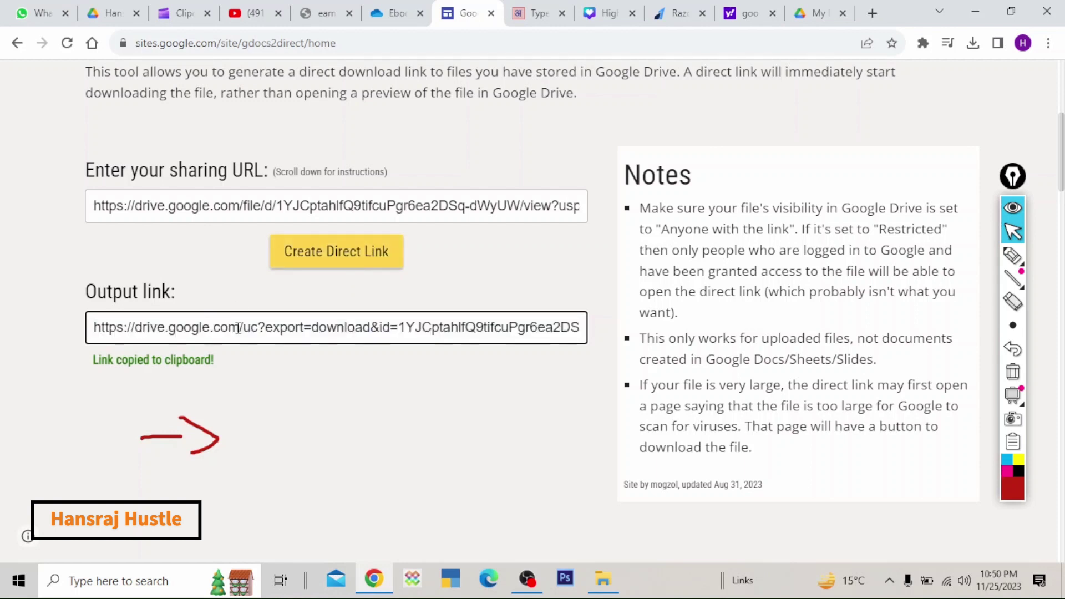
{"action": "key", "text": "ctrl+a"}
{"action": "right_click", "coordinate": [320, 331]}
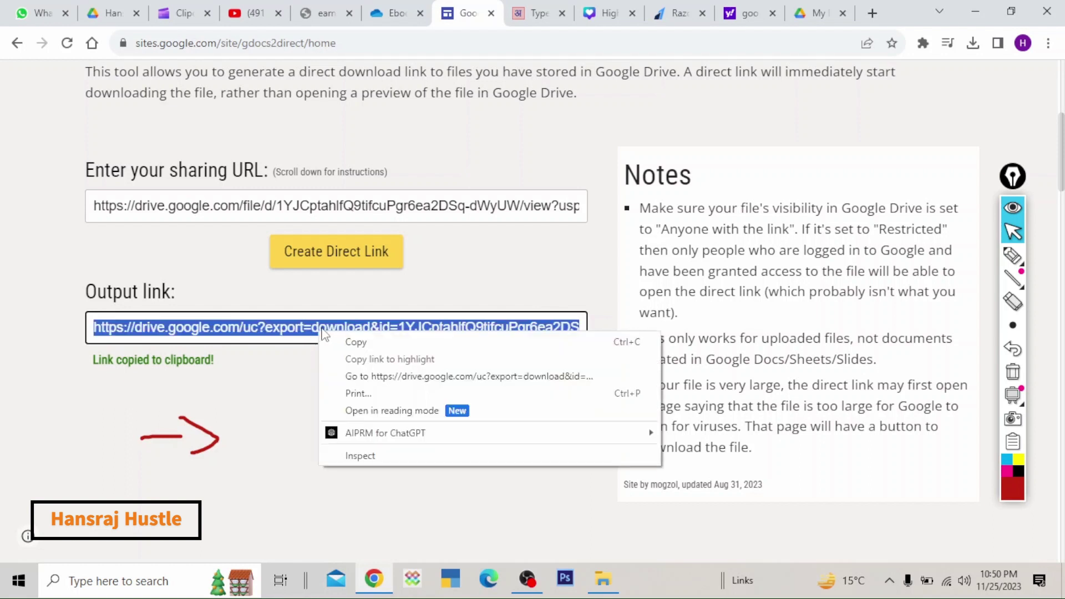
{"action": "left_click", "coordinate": [356, 341]}
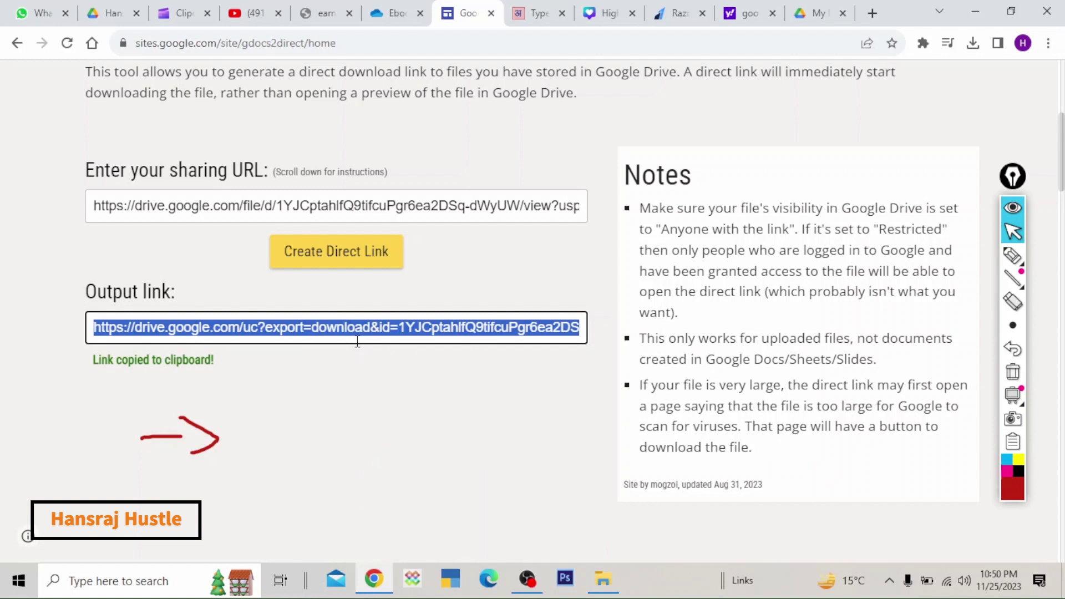
{"action": "left_click", "coordinate": [1013, 372]}
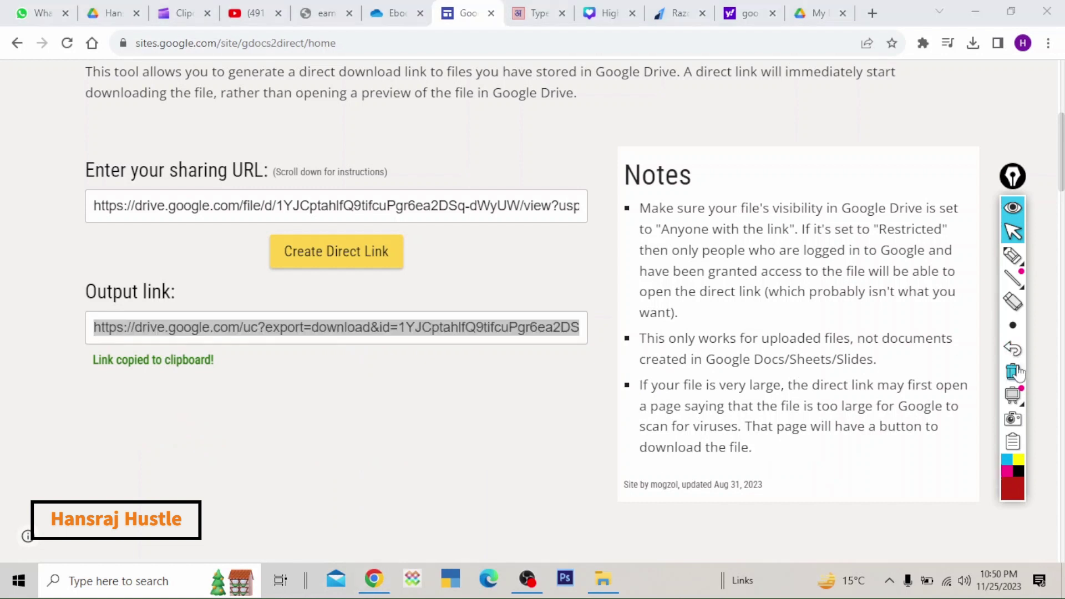
{"action": "right_click", "coordinate": [269, 326]}
{"action": "left_click", "coordinate": [289, 339]}
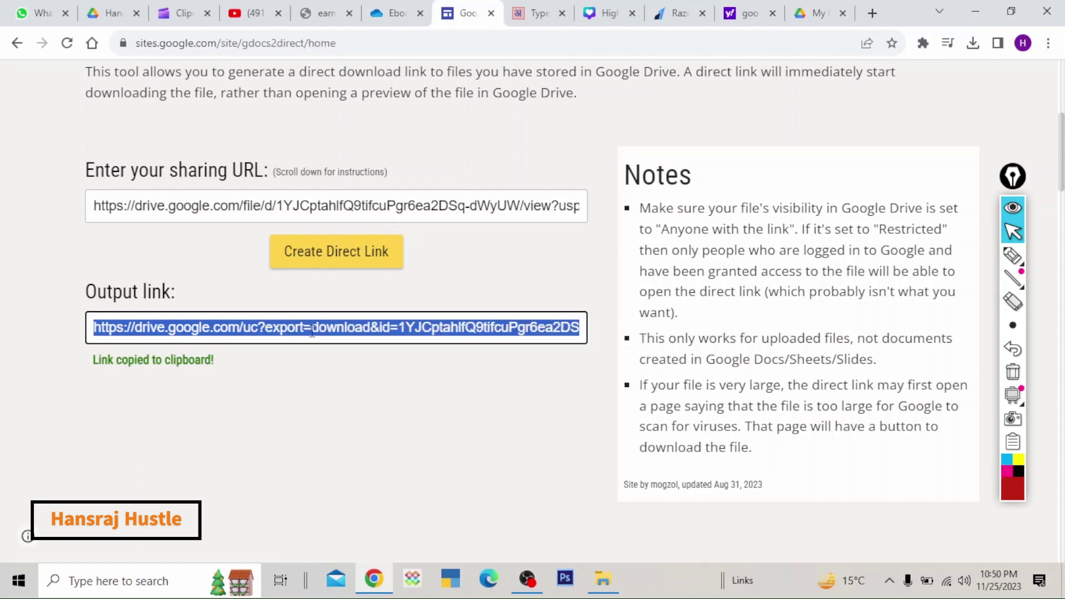
- Switch to the Razorpay website and log in to the merchant dashboard
{"action": "left_click", "coordinate": [671, 10]}
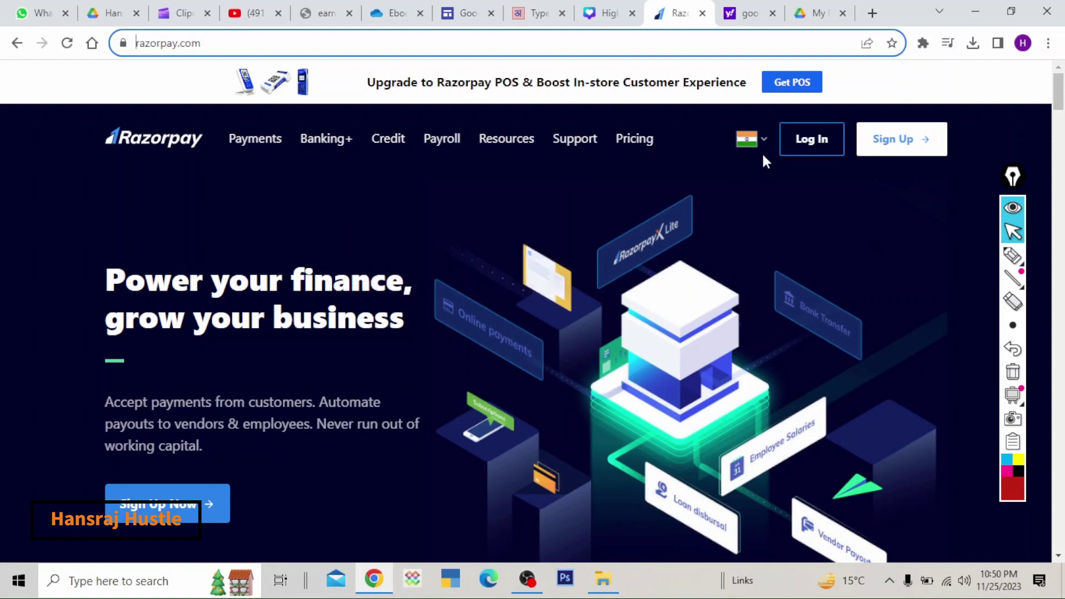
{"action": "left_click", "coordinate": [809, 139]}
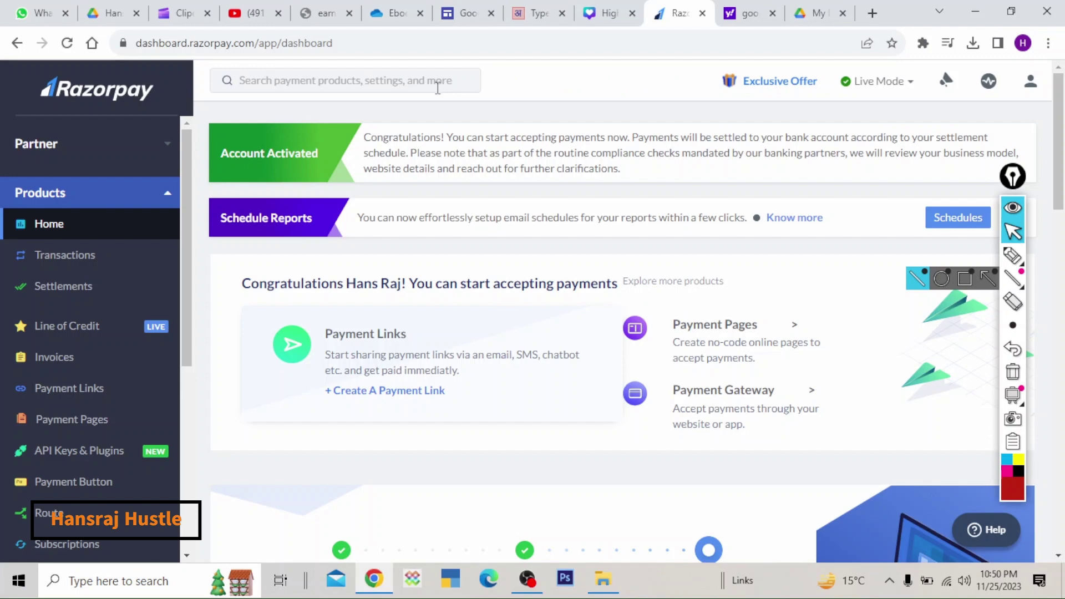
{"action": "scroll", "coordinate": [497, 283], "scroll_direction": "down", "scroll_amount": 3}
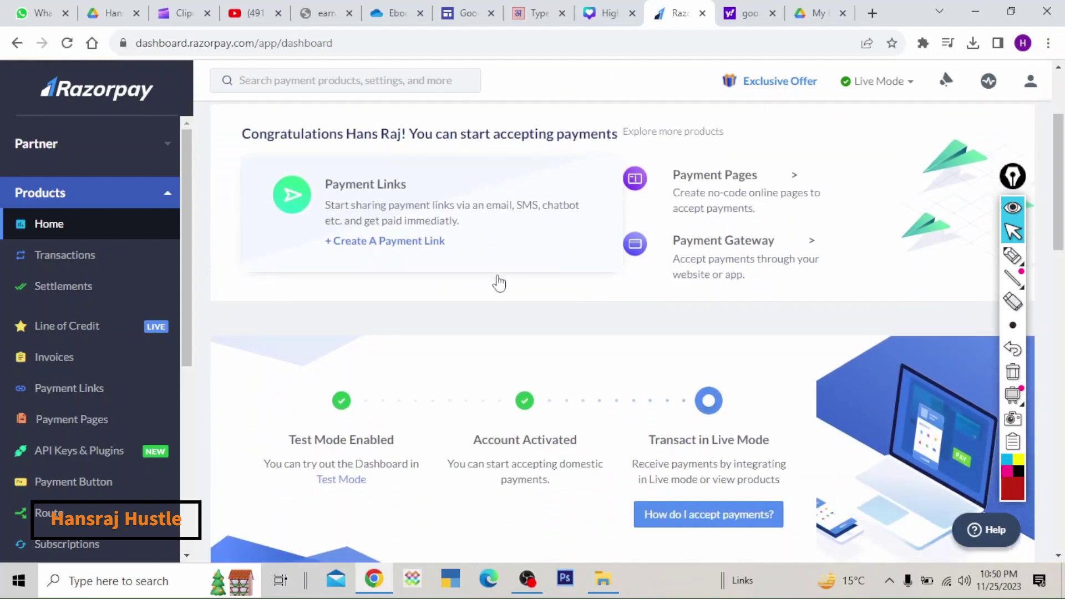
- Outline the Payment Pages entry in red pen, add an arrow beside it and clear the marks
{"action": "left_click", "coordinate": [1013, 256]}
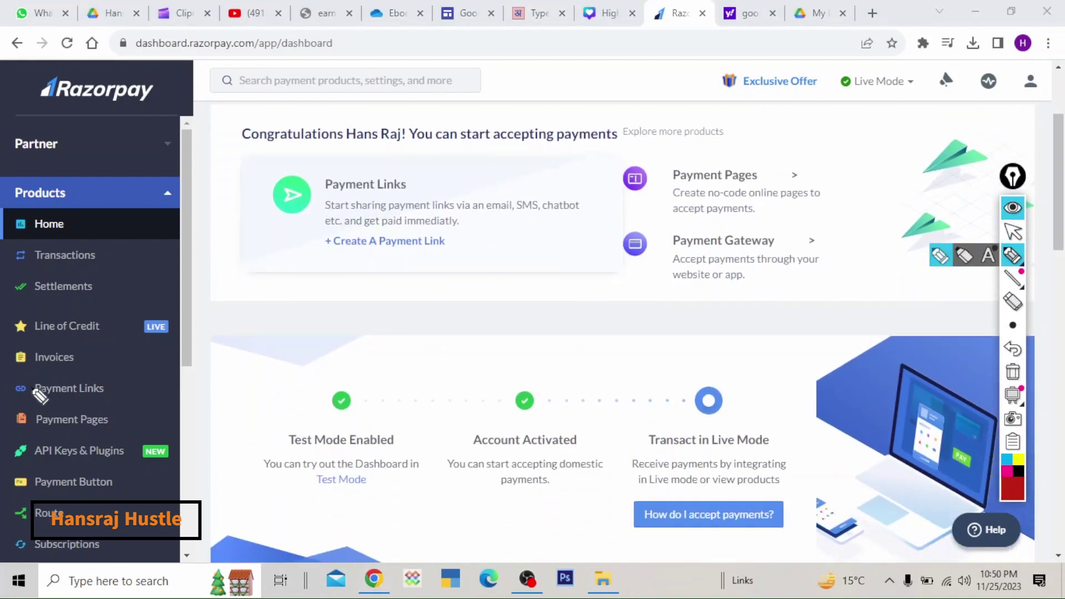
{"action": "mouse_move", "coordinate": [7, 406]}
{"action": "left_mouse_down"}
{"action": "mouse_move", "coordinate": [202, 405]}
{"action": "mouse_move", "coordinate": [208, 432]}
{"action": "mouse_move", "coordinate": [9, 438]}
{"action": "mouse_move", "coordinate": [11, 418]}
{"action": "left_mouse_up"}
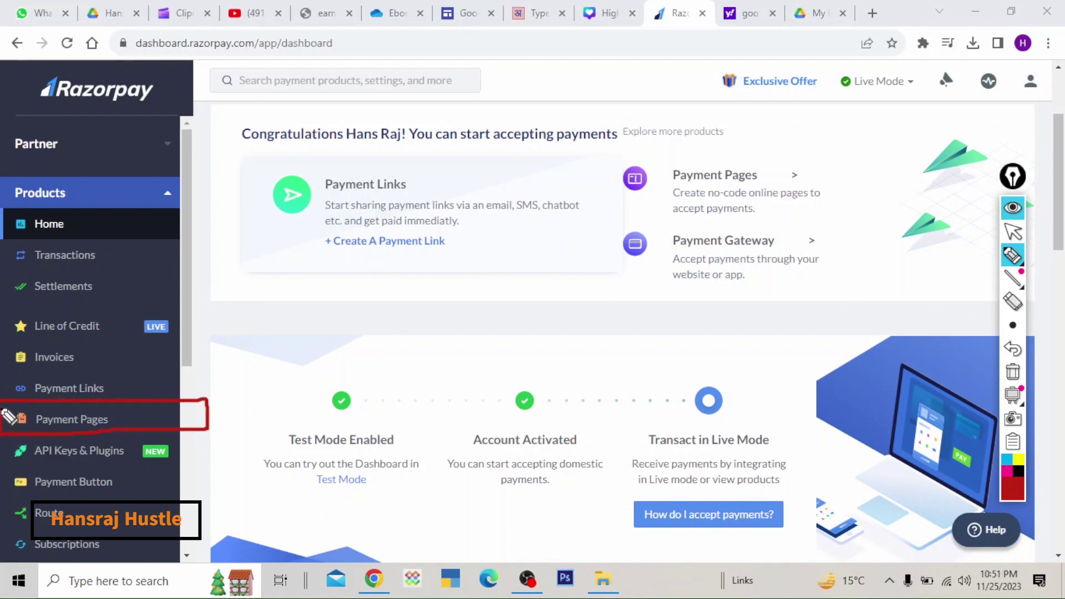
{"action": "mouse_move", "coordinate": [288, 373]}
{"action": "left_mouse_down"}
{"action": "mouse_move", "coordinate": [206, 411]}
{"action": "mouse_move", "coordinate": [232, 412]}
{"action": "left_mouse_up"}
{"action": "left_click", "coordinate": [1013, 372]}
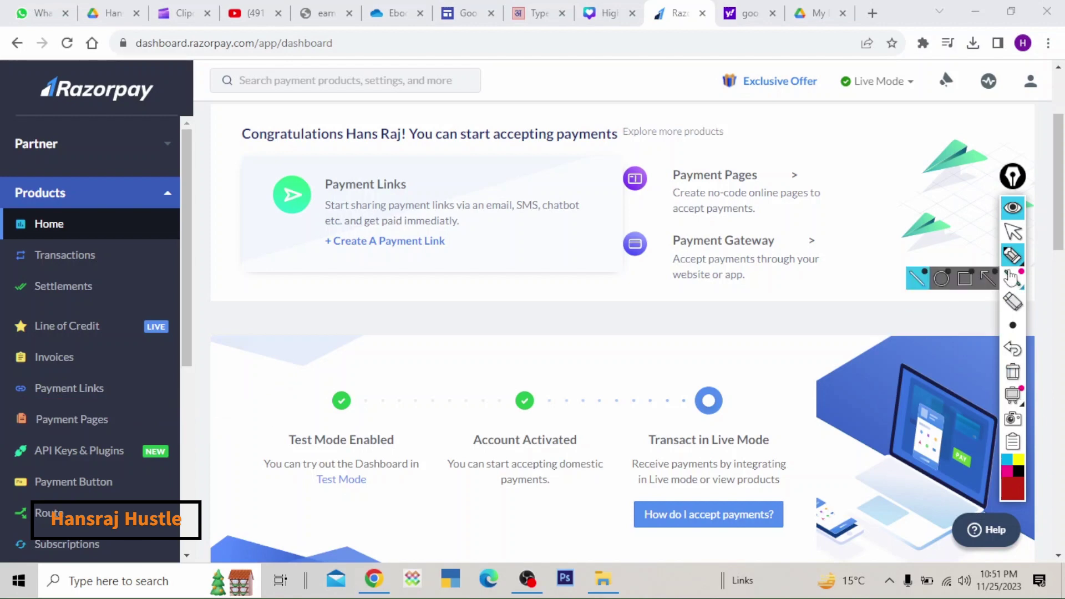
- Open Payment Pages, move the annotation toolbar out of the way and start creating a new payment page
{"action": "left_click", "coordinate": [1012, 232]}
{"action": "left_click", "coordinate": [61, 423]}
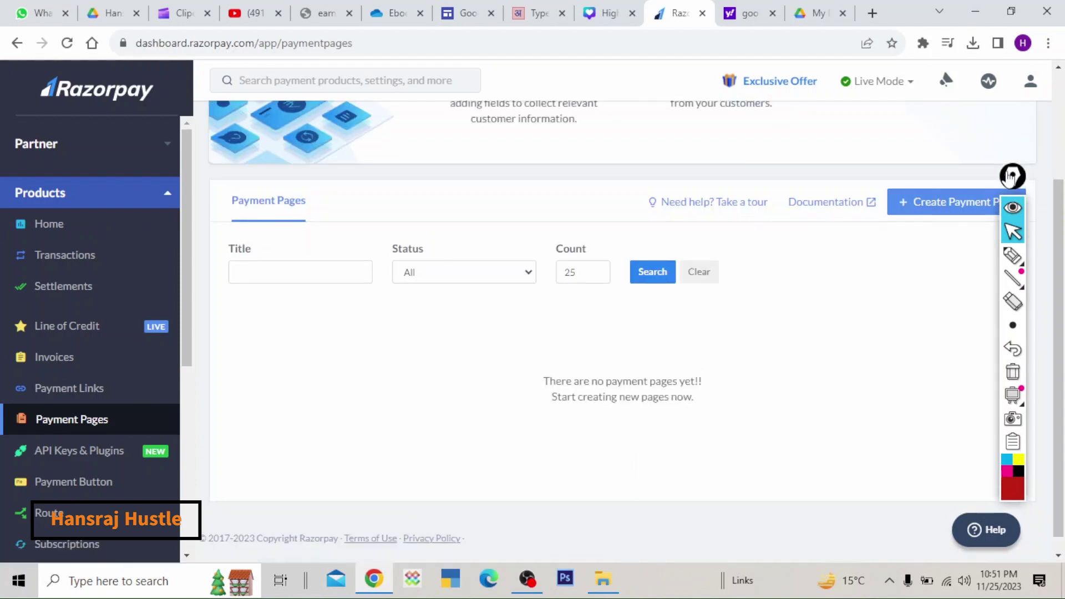
{"action": "mouse_move", "coordinate": [1013, 177]}
{"action": "left_mouse_down"}
{"action": "mouse_move", "coordinate": [342, 256]}
{"action": "mouse_move", "coordinate": [69, 213]}
{"action": "left_mouse_up"}
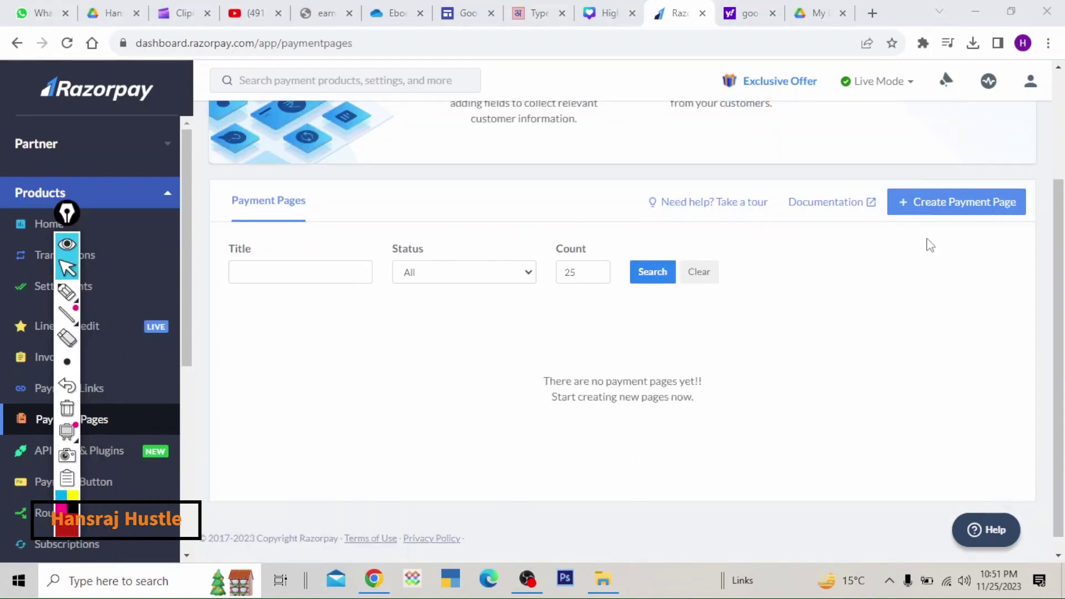
{"action": "left_click", "coordinate": [975, 210]}
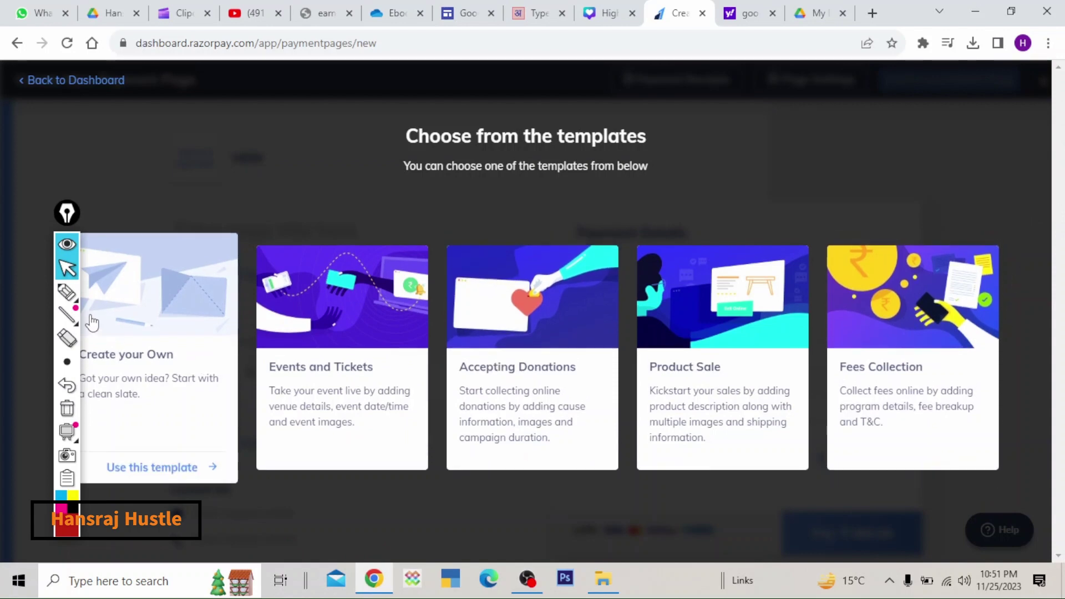
- Mark the Product Sale template with a red arrow, an outline and underlines, and clear the marks
{"action": "left_click", "coordinate": [69, 298]}
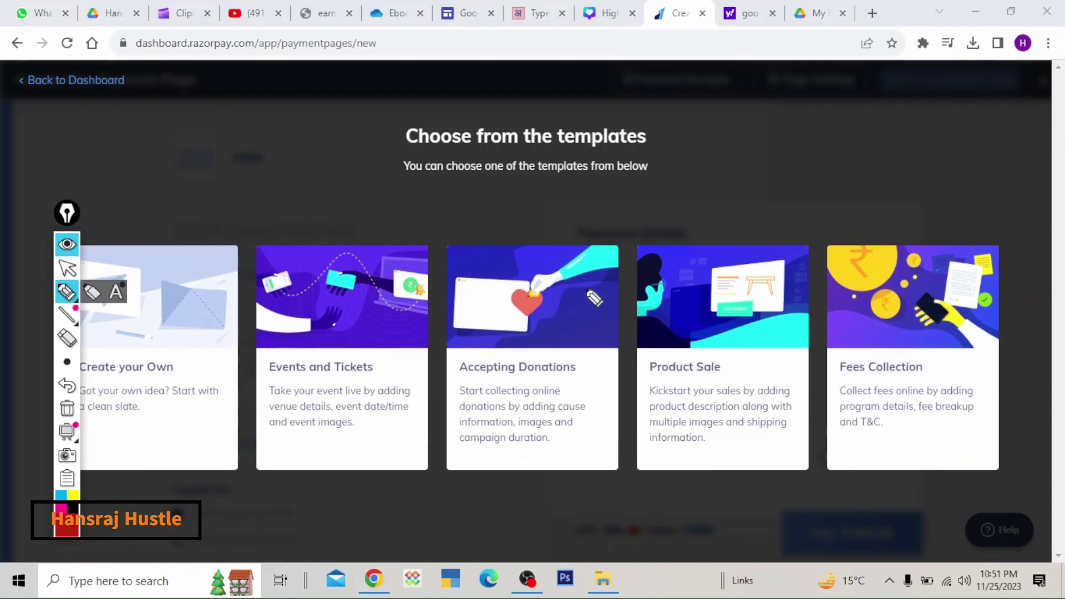
{"action": "mouse_move", "coordinate": [723, 120]}
{"action": "left_mouse_down"}
{"action": "mouse_move", "coordinate": [723, 249]}
{"action": "mouse_move", "coordinate": [748, 218]}
{"action": "left_mouse_up"}
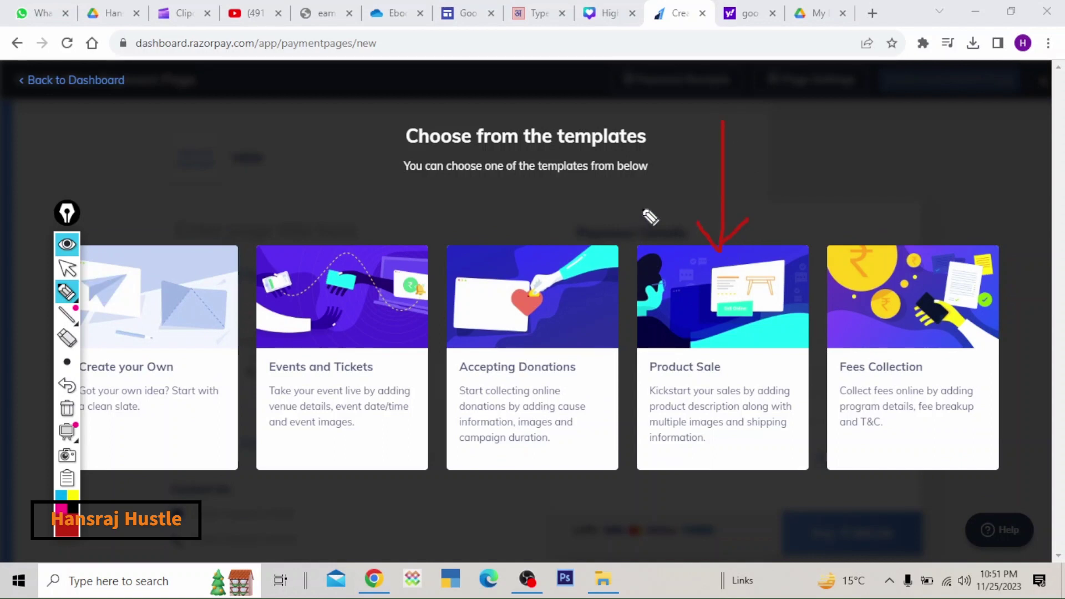
{"action": "mouse_move", "coordinate": [644, 208]}
{"action": "left_mouse_down"}
{"action": "mouse_move", "coordinate": [623, 290]}
{"action": "mouse_move", "coordinate": [644, 467]}
{"action": "mouse_move", "coordinate": [783, 494]}
{"action": "mouse_move", "coordinate": [824, 399]}
{"action": "mouse_move", "coordinate": [810, 228]}
{"action": "mouse_move", "coordinate": [727, 161]}
{"action": "mouse_move", "coordinate": [651, 158]}
{"action": "left_mouse_up"}
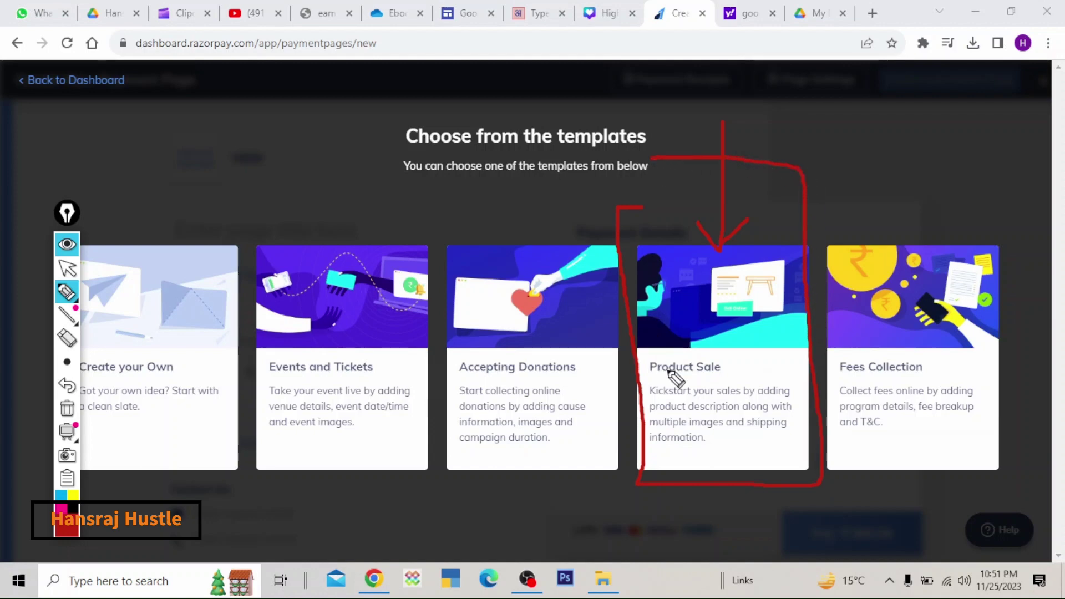
{"action": "mouse_move", "coordinate": [650, 379]}
{"action": "left_mouse_down"}
{"action": "mouse_move", "coordinate": [732, 378]}
{"action": "mouse_move", "coordinate": [711, 387]}
{"action": "left_mouse_up"}
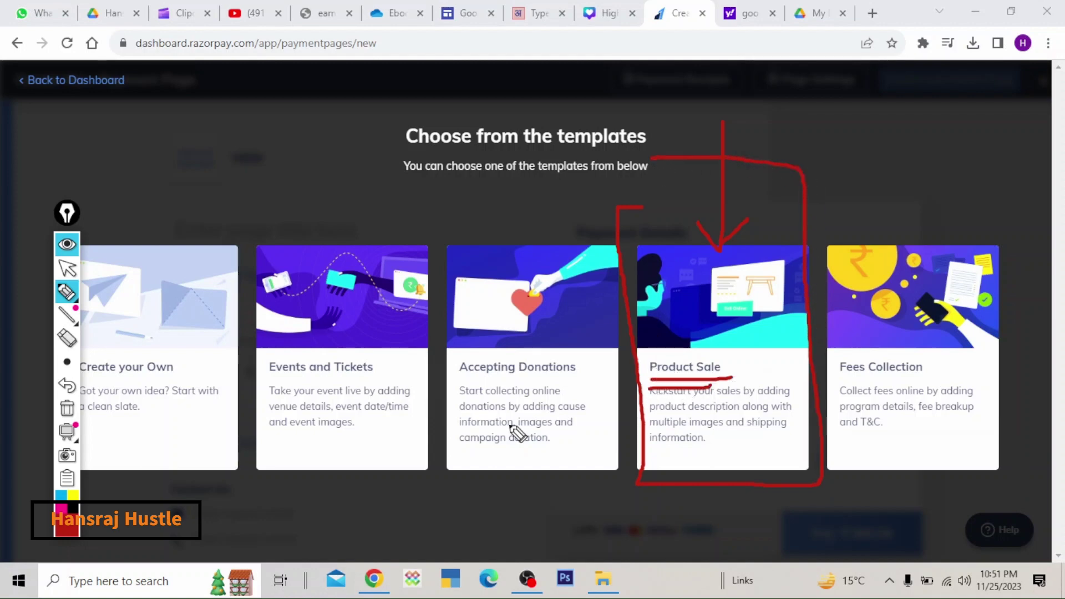
{"action": "left_click", "coordinate": [67, 410]}
- Use the Product Sale template for the new payment page
{"action": "left_click", "coordinate": [67, 268]}
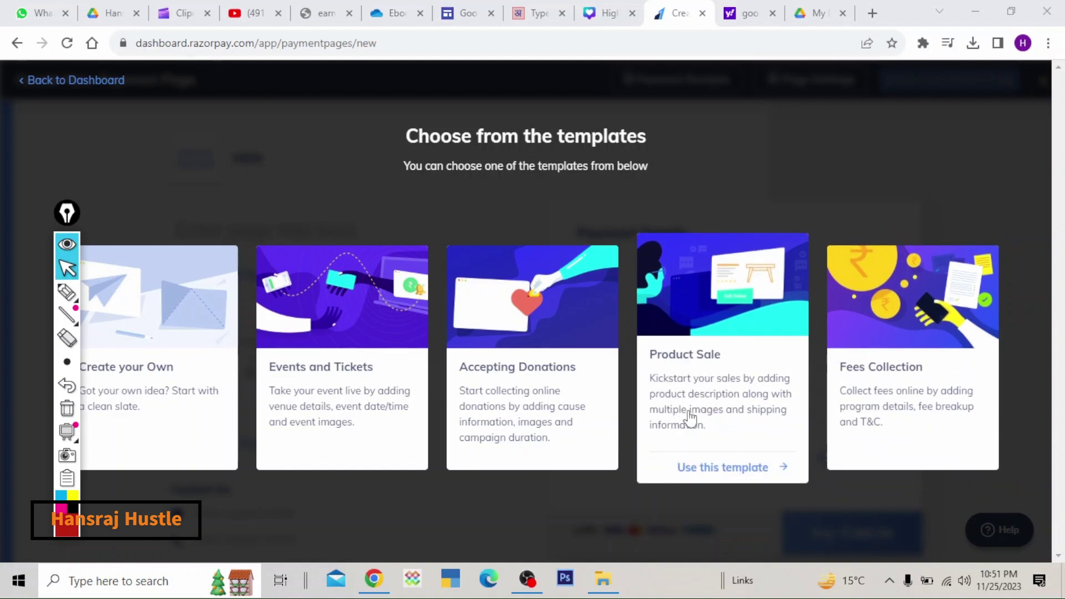
{"action": "left_click", "coordinate": [743, 473]}
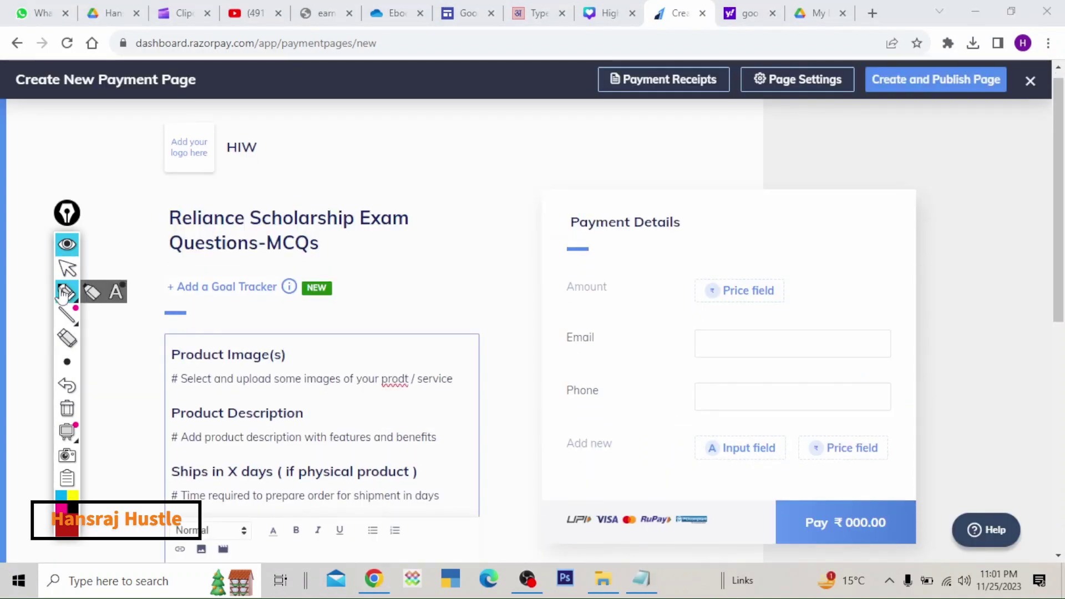
- Bracket the page title Reliance Scholarship Exam Questions-MCQs in red pen and clear the marks
{"action": "left_click", "coordinate": [64, 293]}
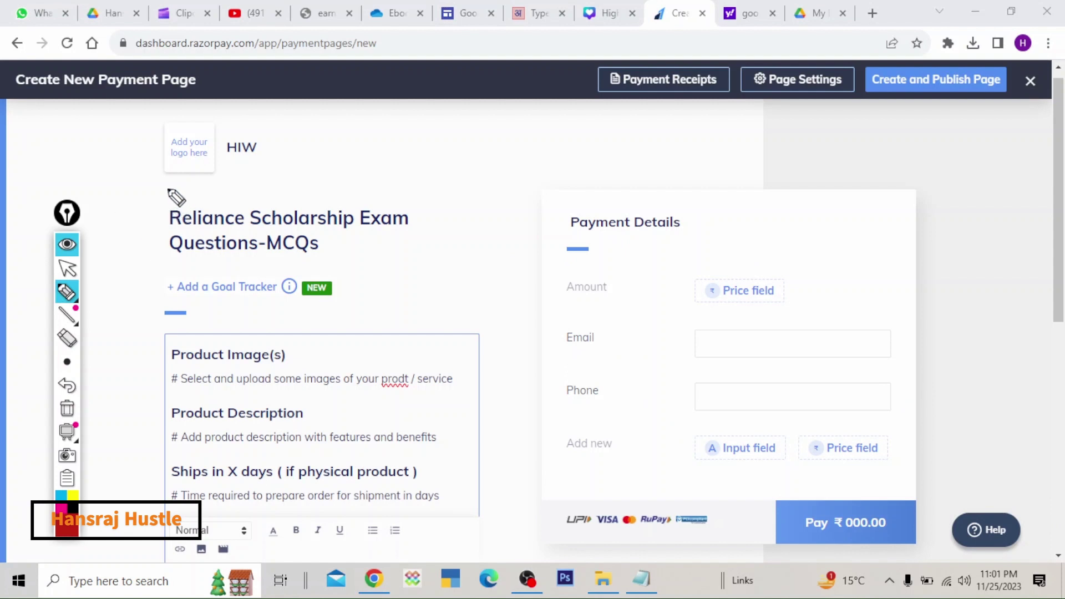
{"action": "left_click_drag", "start_coordinate": [168, 188], "coordinate": [151, 232]}
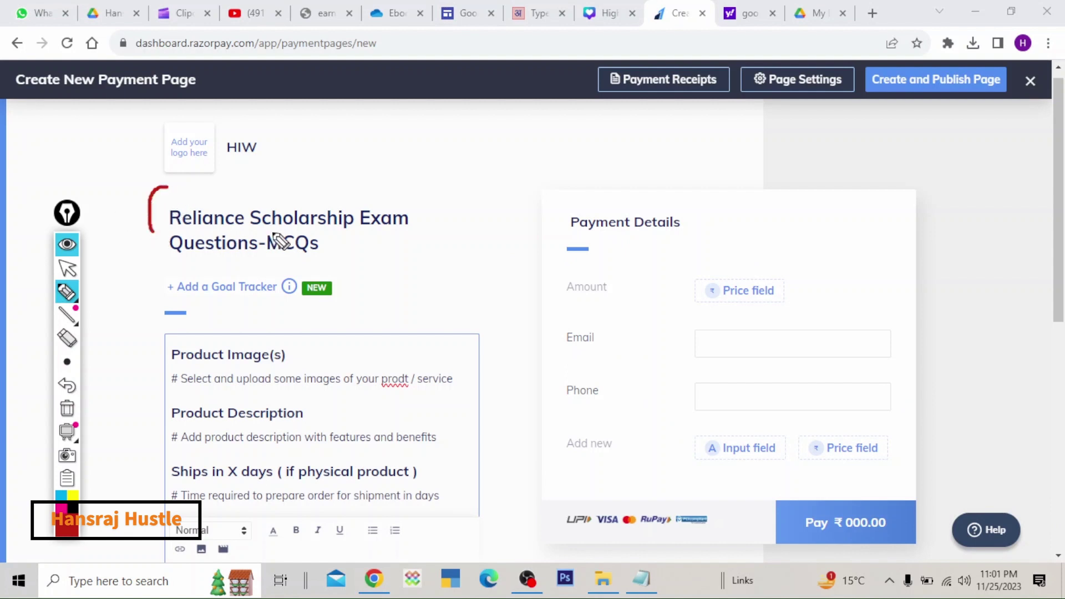
{"action": "mouse_move", "coordinate": [343, 235]}
{"action": "left_mouse_down"}
{"action": "mouse_move", "coordinate": [352, 253]}
{"action": "mouse_move", "coordinate": [327, 271]}
{"action": "left_mouse_up"}
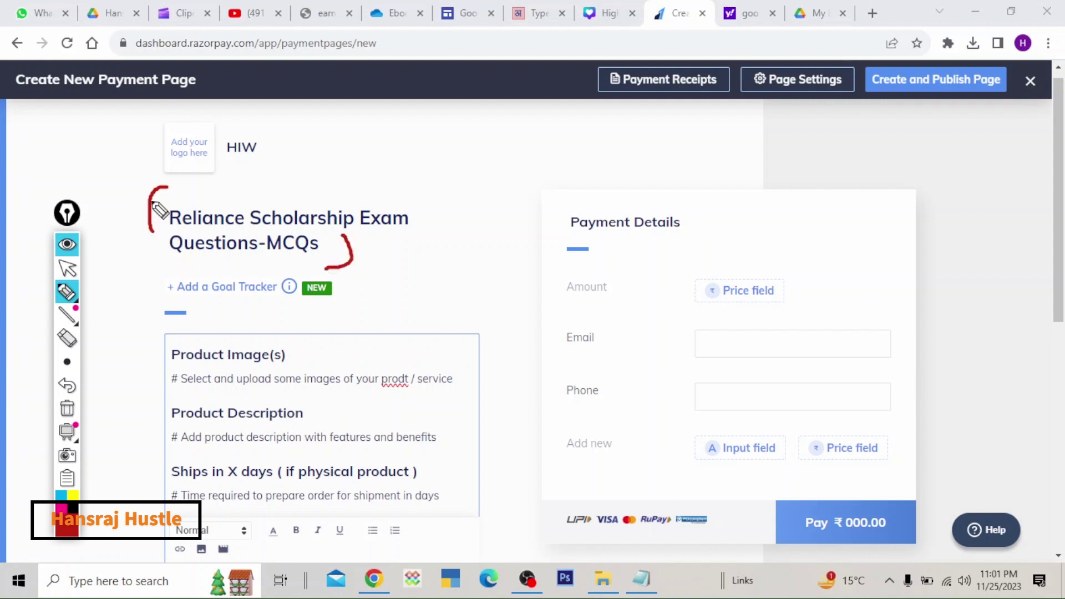
{"action": "left_click", "coordinate": [67, 408]}
{"action": "left_click", "coordinate": [67, 361]}
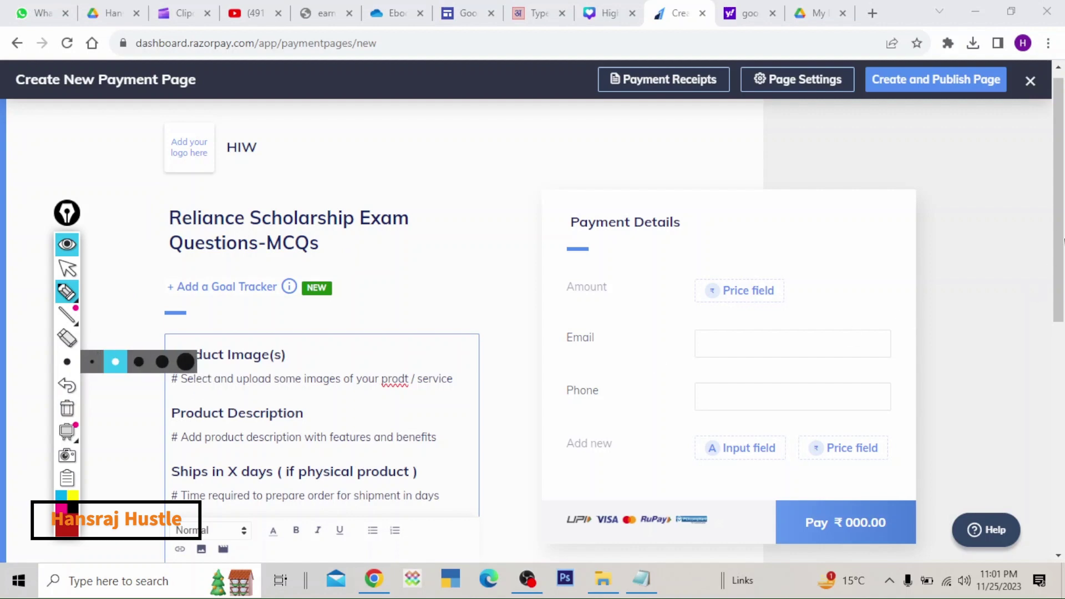
- Draw a small red arrow at the placeholder line under Product Image(s) and clear it
{"action": "left_click", "coordinate": [67, 268]}
{"action": "left_click_drag", "start_coordinate": [1060, 200], "coordinate": [1063, 248]}
{"action": "left_click", "coordinate": [67, 291]}
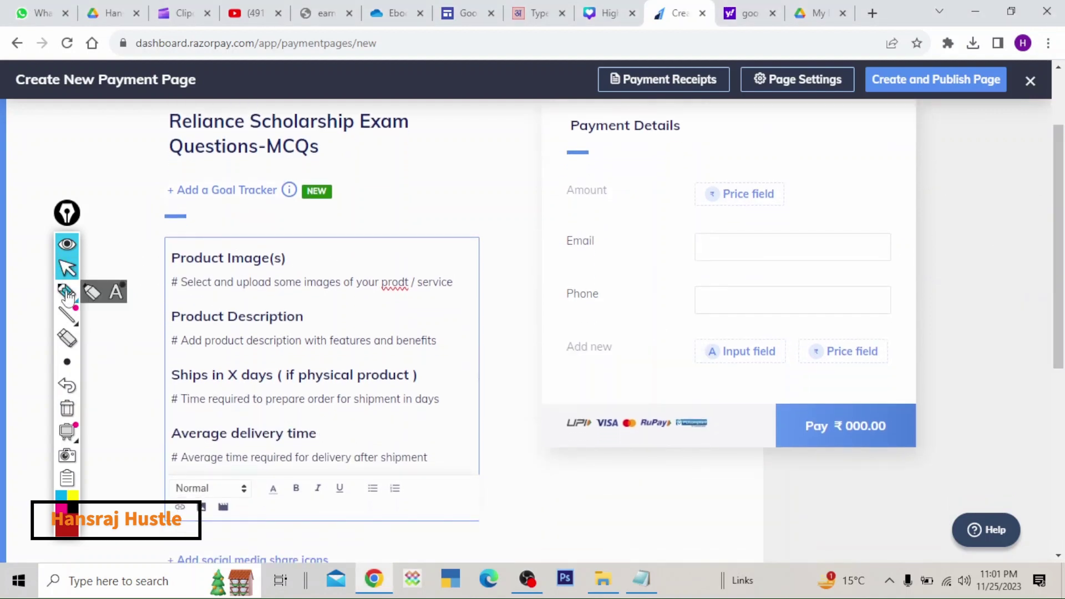
{"action": "mouse_move", "coordinate": [143, 280]}
{"action": "left_mouse_down"}
{"action": "mouse_move", "coordinate": [166, 280]}
{"action": "mouse_move", "coordinate": [161, 291]}
{"action": "left_mouse_up"}
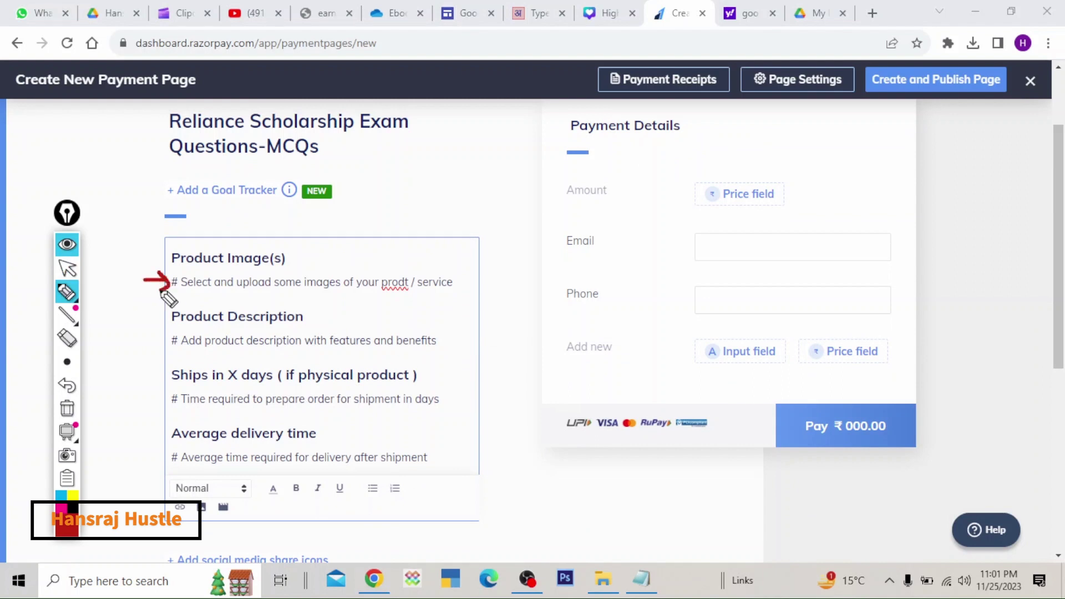
{"action": "left_click", "coordinate": [67, 408]}
- Delete the placeholder line about uploading images under the Product Image(s) heading
{"action": "left_click", "coordinate": [67, 268]}
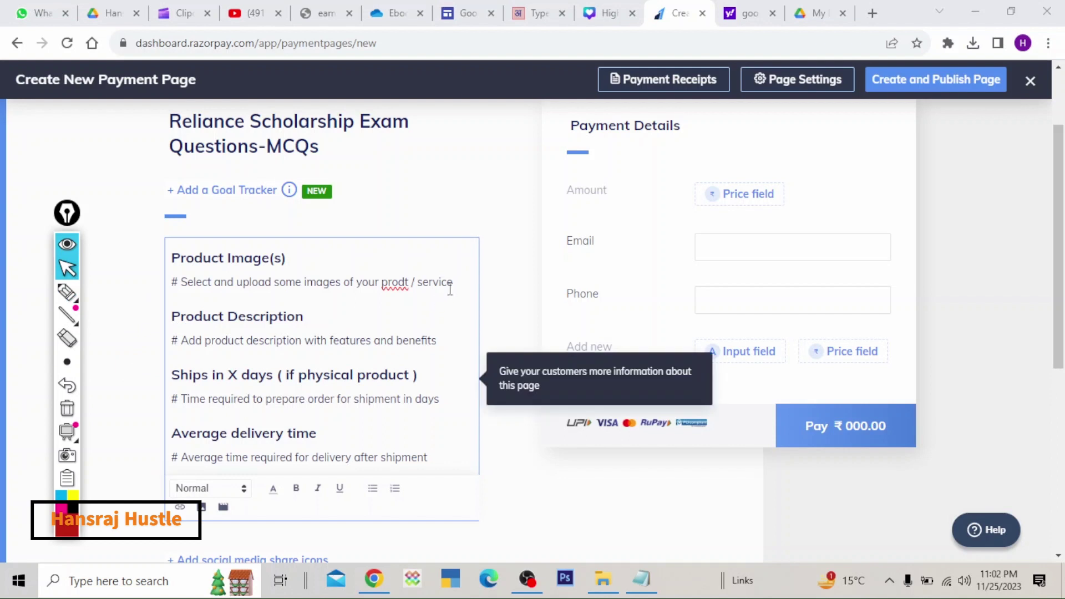
{"action": "left_click_drag", "start_coordinate": [456, 283], "coordinate": [206, 274]}
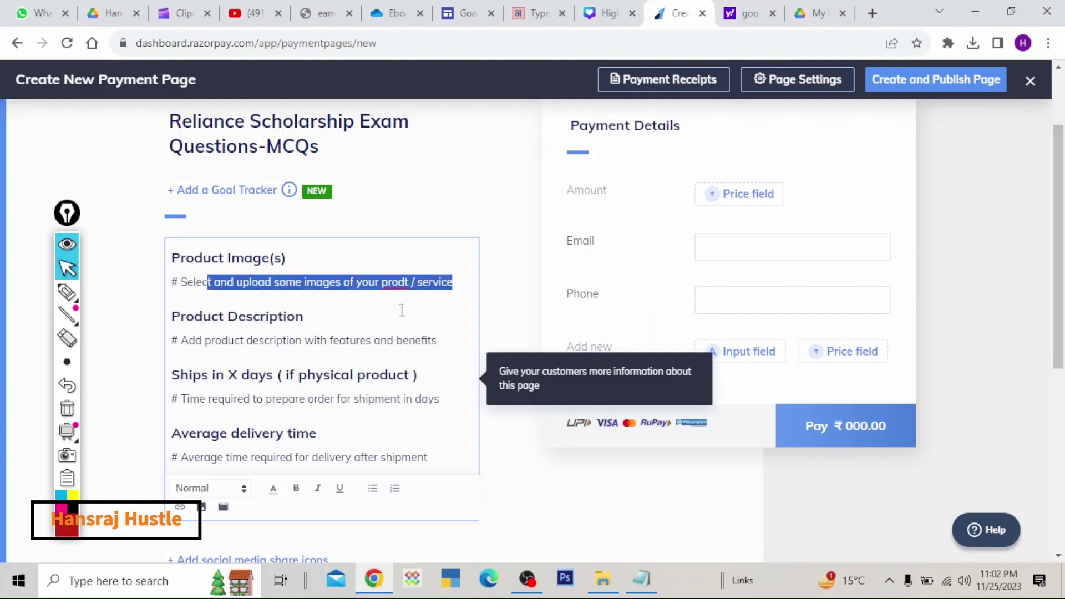
{"action": "key", "text": "BackSpace"}
{"action": "key", "text": "BackSpace"}
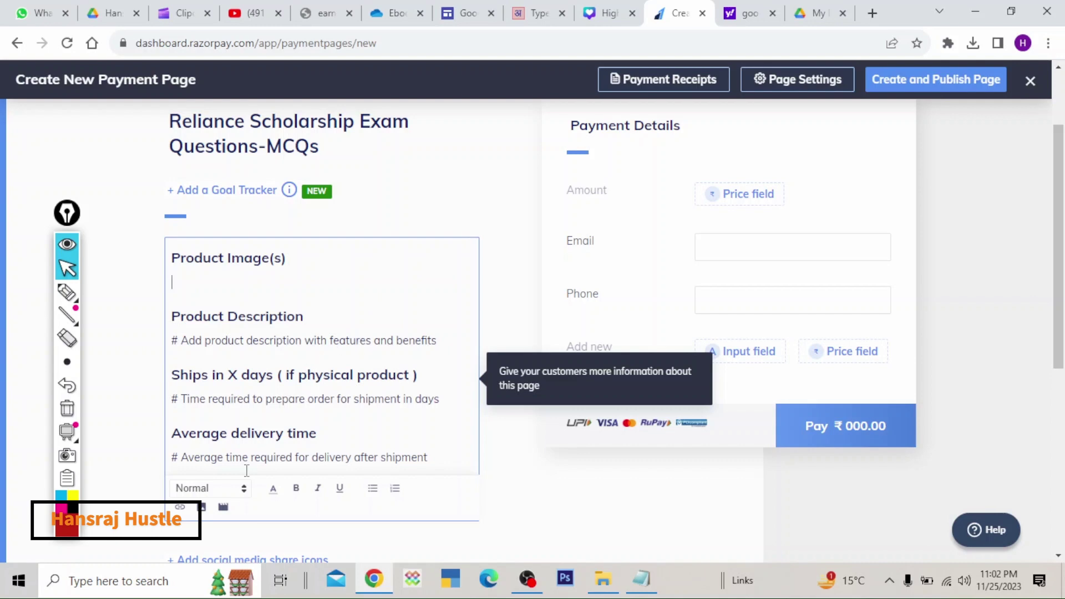
- Point a red arrow at the description editor's image insertion control, clear it and leave the pen
{"action": "key", "text": "ctrl+shift+p"}
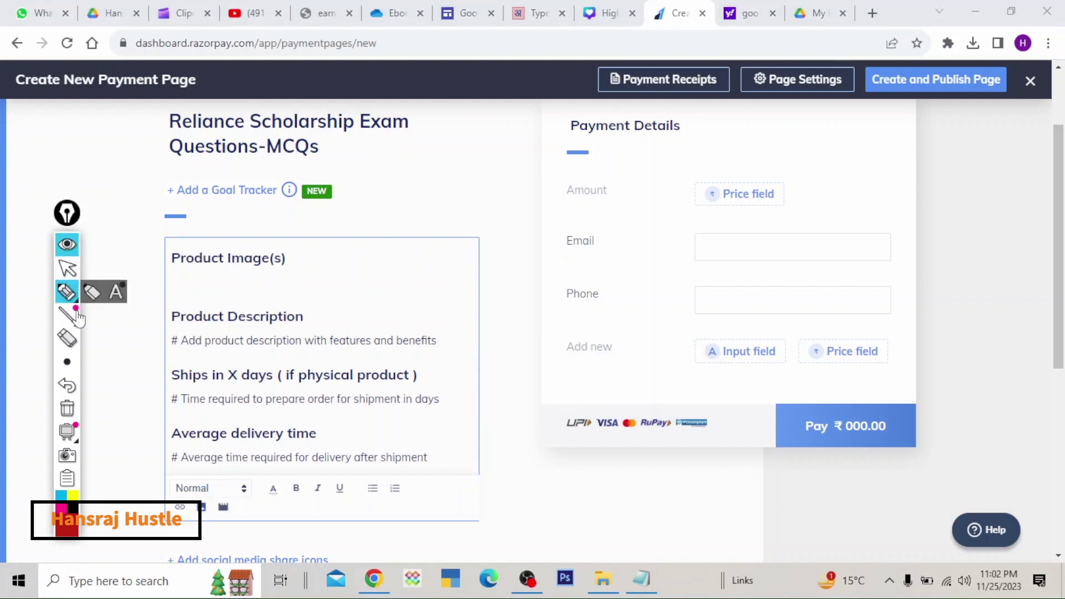
{"action": "left_click_drag", "start_coordinate": [158, 566], "coordinate": [195, 513]}
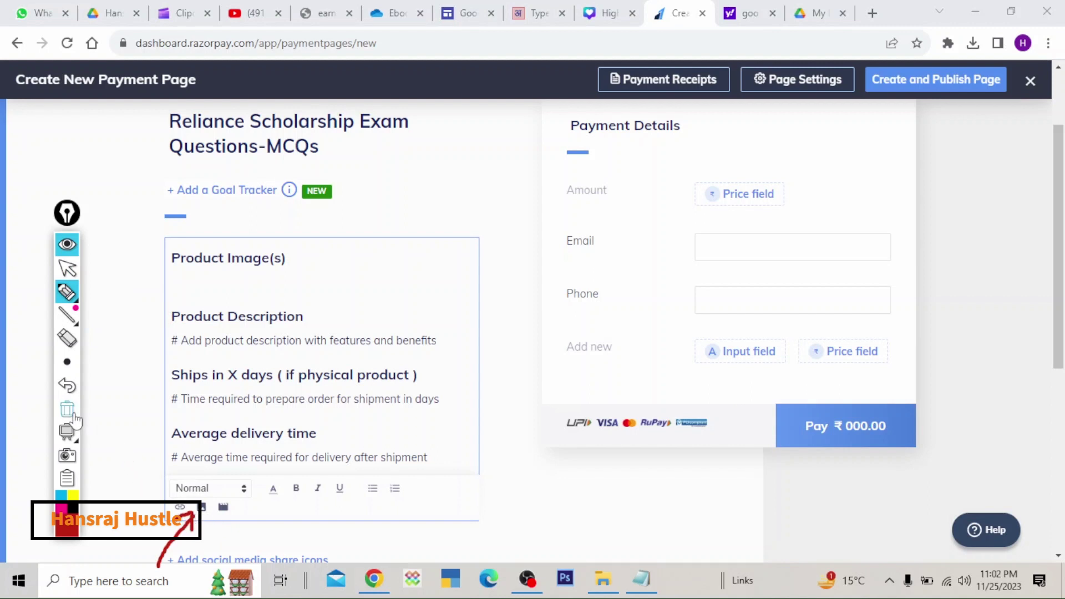
{"action": "left_click", "coordinate": [66, 245]}
{"action": "left_click", "coordinate": [66, 273]}
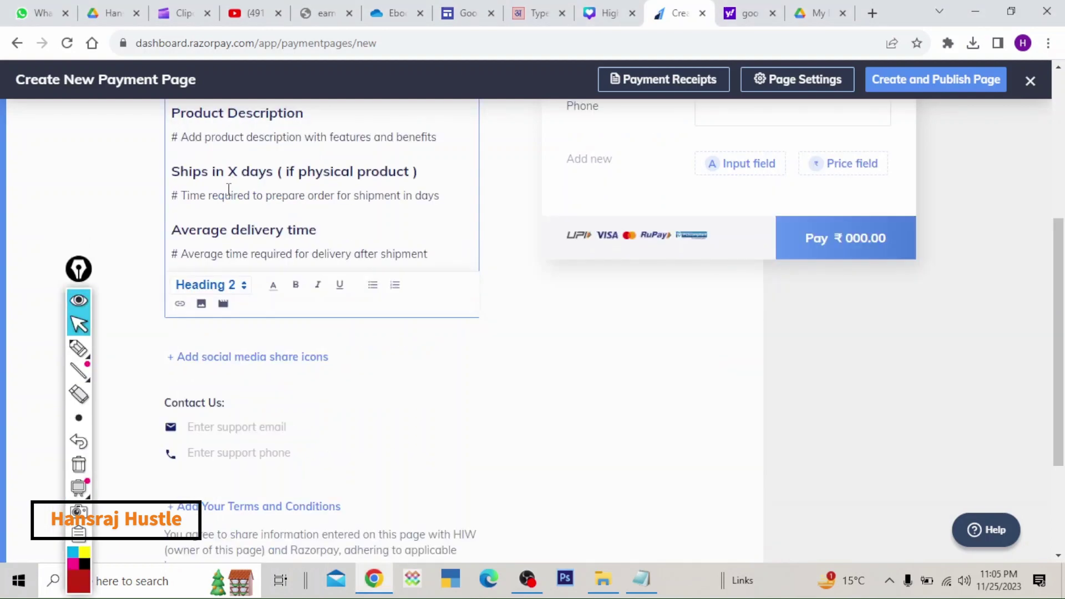
- Outline the placeholder line under Product Description with the red pen and clear the mark
{"action": "scroll", "coordinate": [758, 272], "scroll_direction": "up", "scroll_amount": 3}
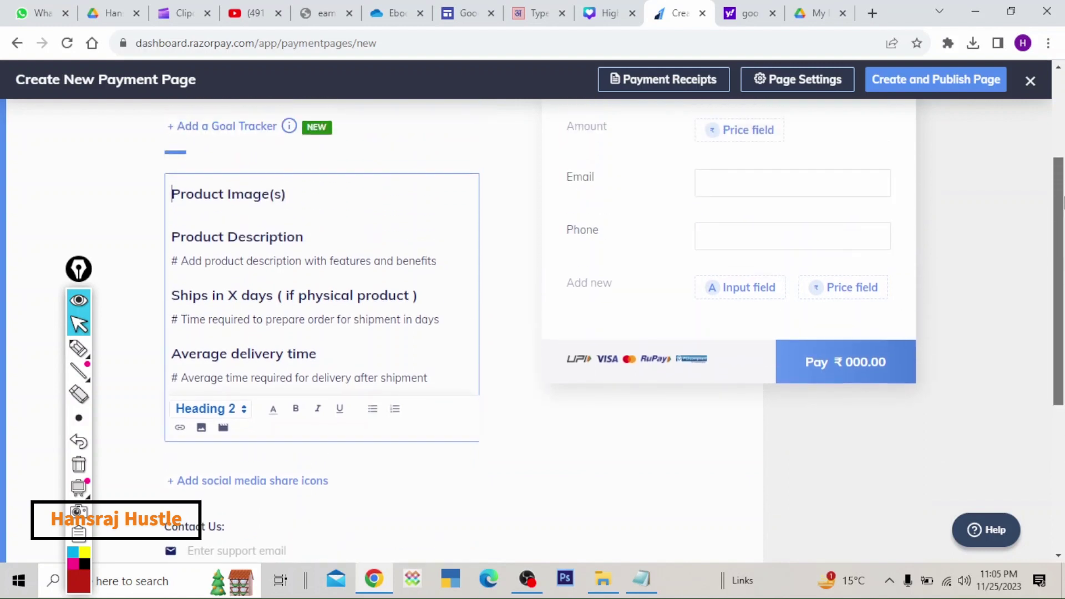
{"action": "left_click", "coordinate": [78, 348]}
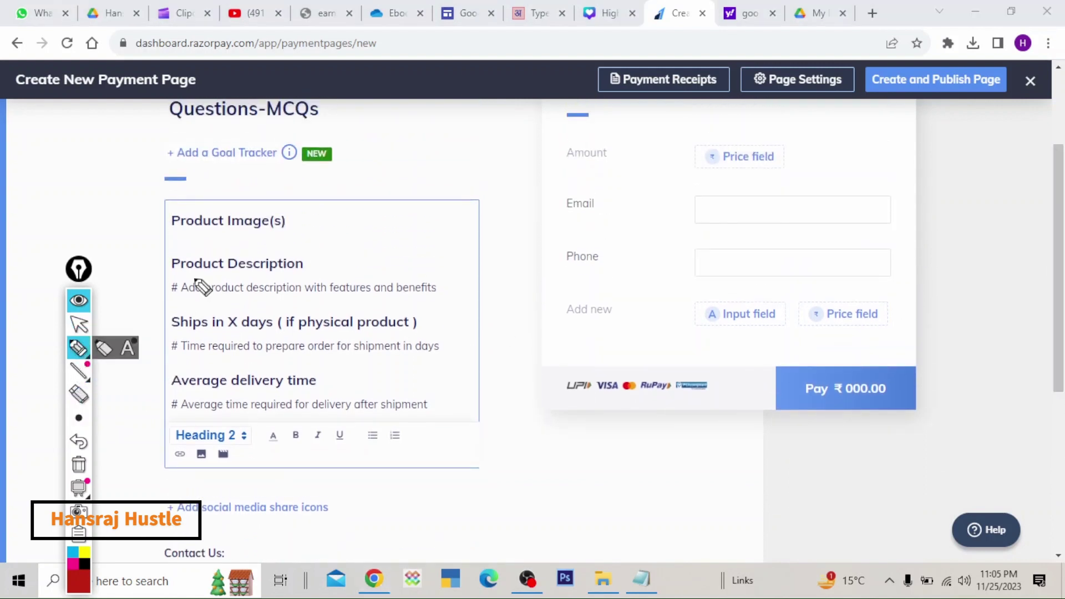
{"action": "mouse_move", "coordinate": [157, 270]}
{"action": "left_mouse_down"}
{"action": "mouse_move", "coordinate": [436, 271]}
{"action": "mouse_move", "coordinate": [459, 292]}
{"action": "mouse_move", "coordinate": [147, 309]}
{"action": "mouse_move", "coordinate": [159, 273]}
{"action": "left_mouse_up"}
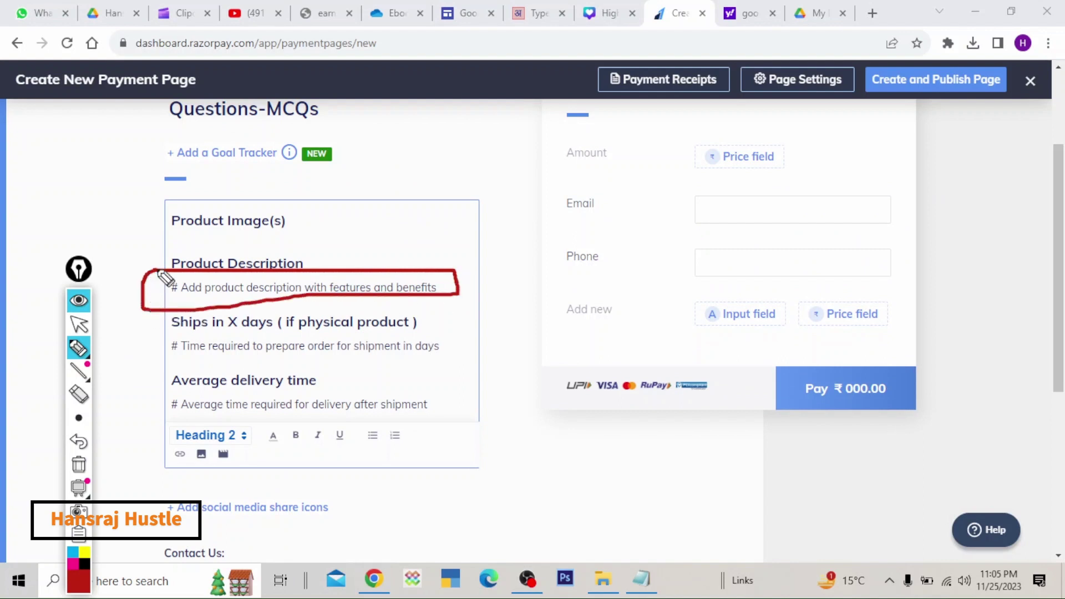
{"action": "left_click", "coordinate": [79, 466]}
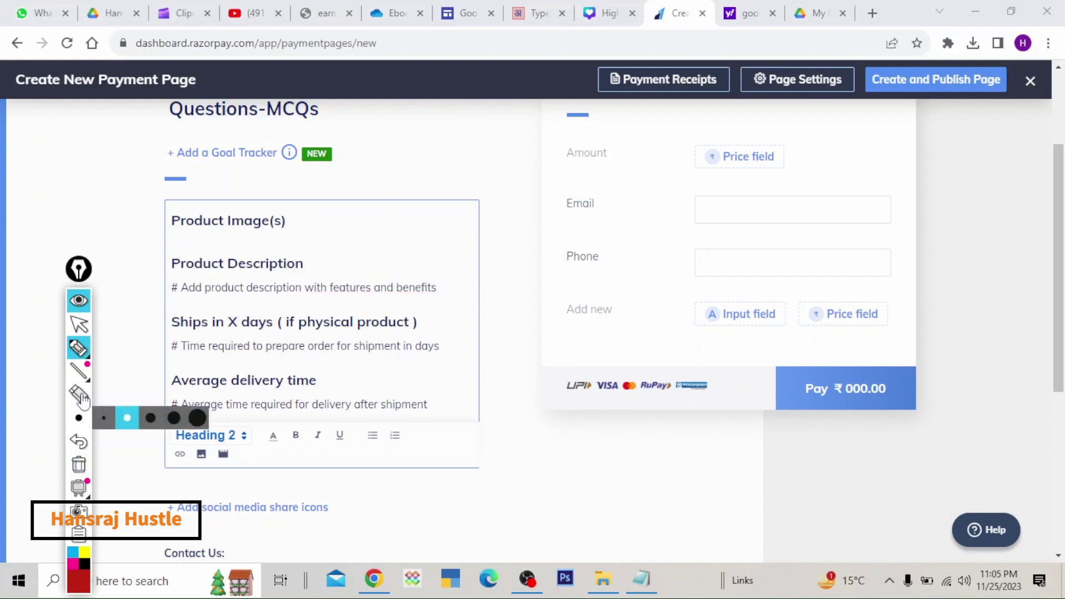
- Leave the pen and delete the placeholder line about features and benefits under the Product Description heading
{"action": "left_click", "coordinate": [79, 326]}
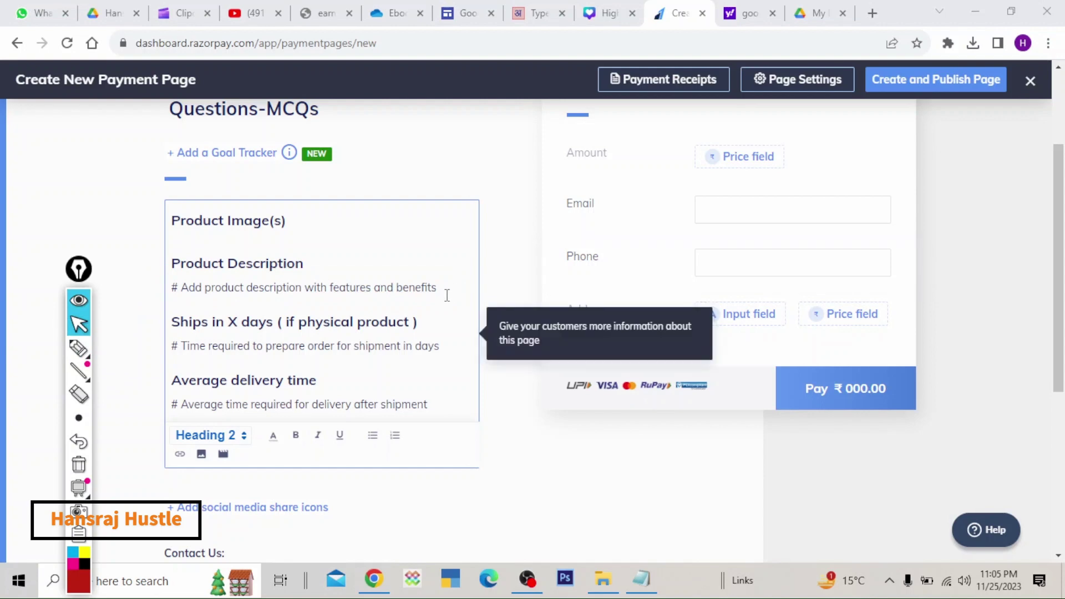
{"action": "left_click_drag", "start_coordinate": [438, 288], "coordinate": [174, 295]}
{"action": "key", "text": "BackSpace"}
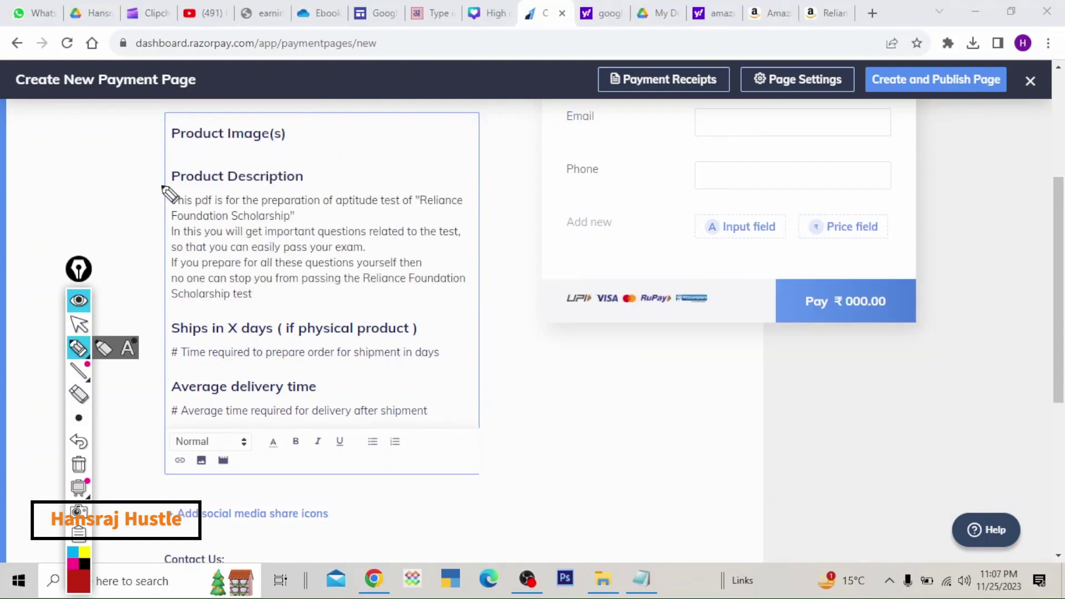
- Bracket the start and end of the product description text in red and clear the marks
{"action": "left_click_drag", "start_coordinate": [162, 185], "coordinate": [133, 233]}
{"action": "left_click_drag", "start_coordinate": [255, 301], "coordinate": [276, 289]}
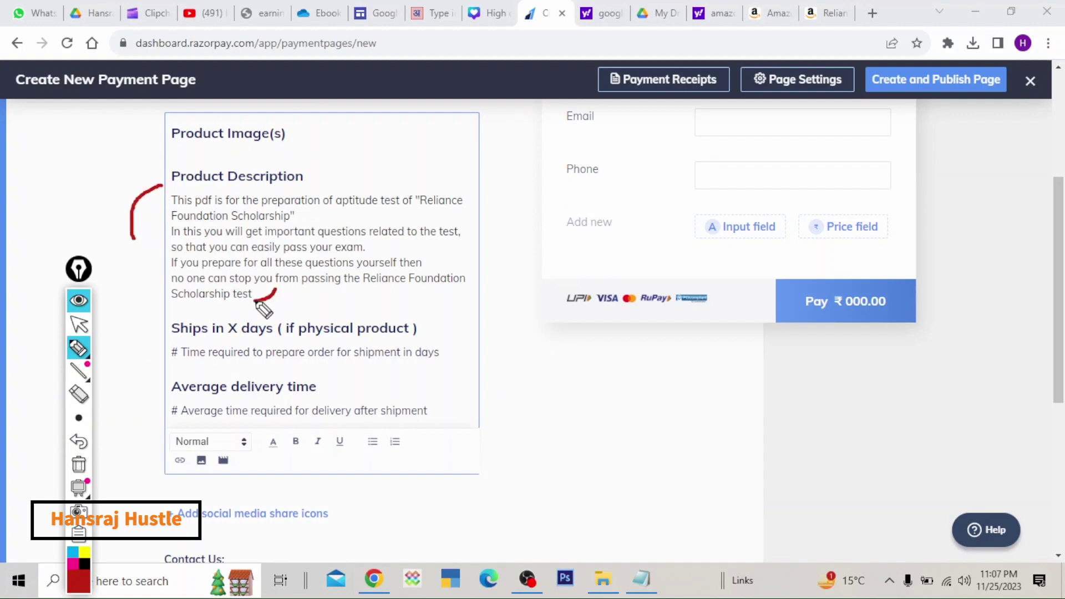
{"action": "left_click", "coordinate": [78, 464]}
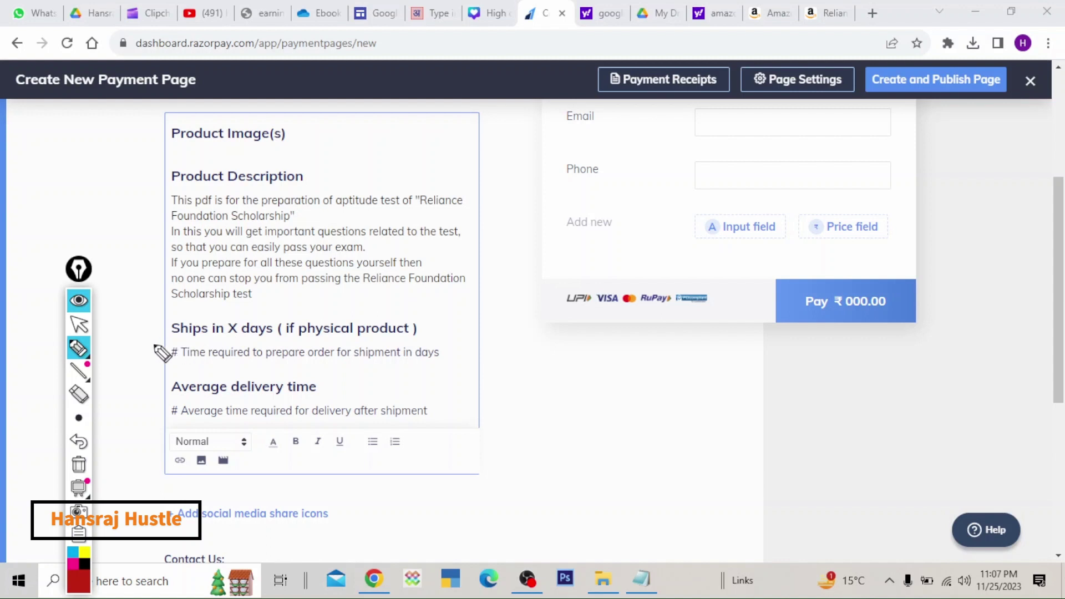
- Replace the placeholder under the Ships in X days heading with "Instantly"
{"action": "left_click", "coordinate": [82, 329]}
{"action": "left_click_drag", "start_coordinate": [448, 355], "coordinate": [172, 348]}
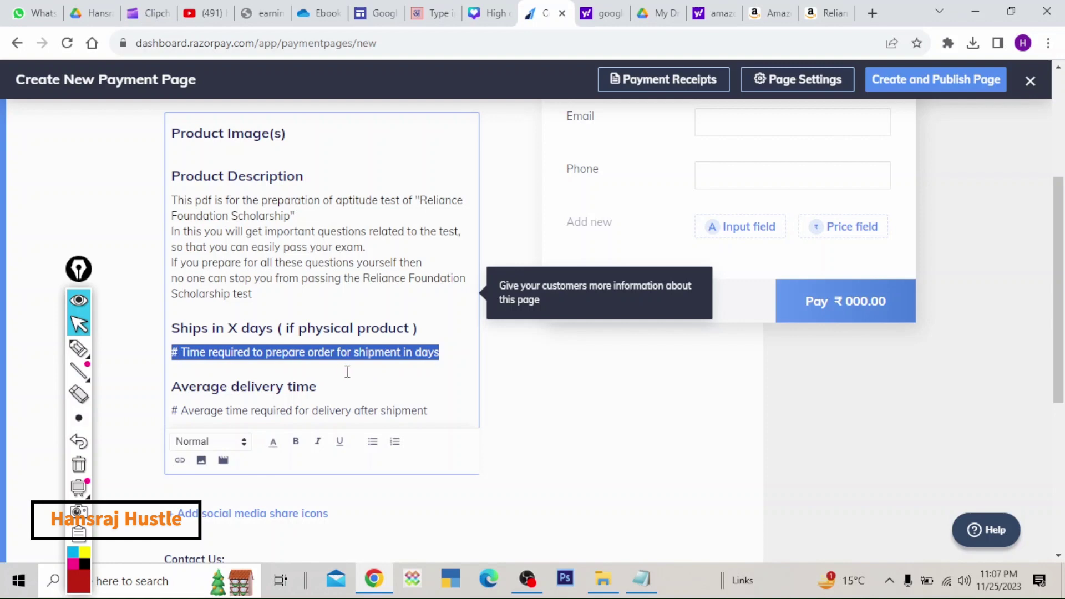
{"action": "key", "text": "BackSpace"}
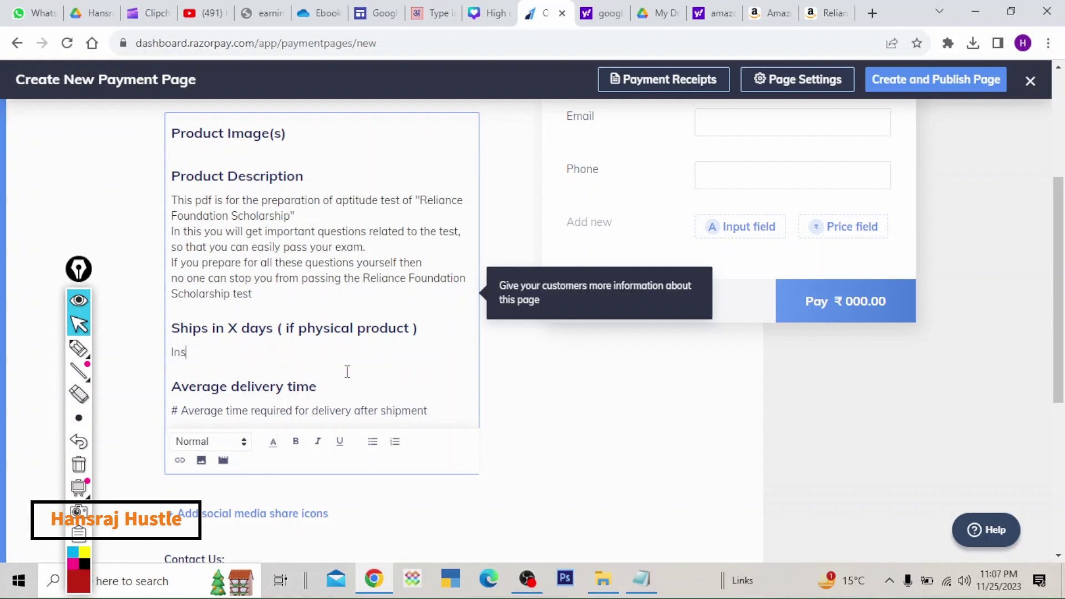
{"action": "type", "text": "Instantly"}
- Replace the placeholder under Average delivery time with "Quick download after Payment"
{"action": "scroll", "coordinate": [347, 371], "scroll_direction": "down", "scroll_amount": 1}
{"action": "left_click", "coordinate": [78, 348]}
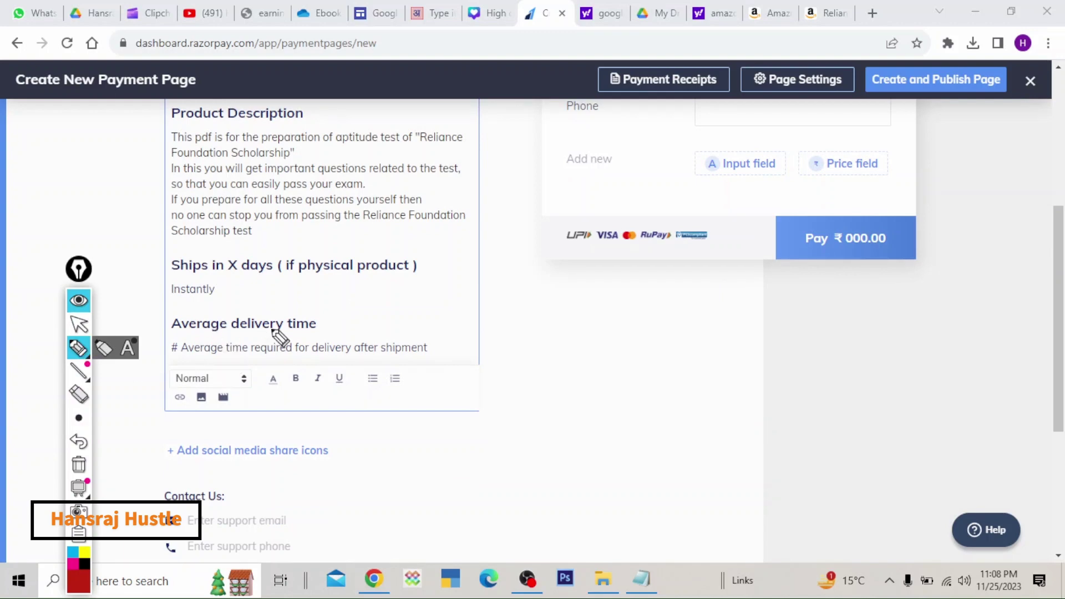
{"action": "left_click", "coordinate": [79, 324]}
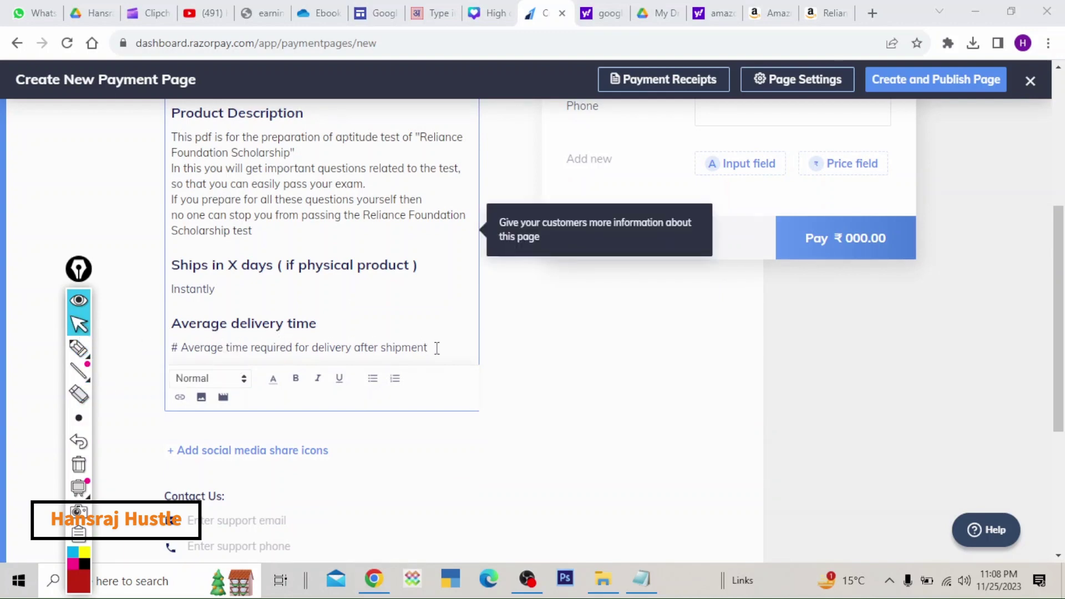
{"action": "left_click_drag", "start_coordinate": [437, 348], "coordinate": [172, 347]}
{"action": "key", "text": "BackSpace"}
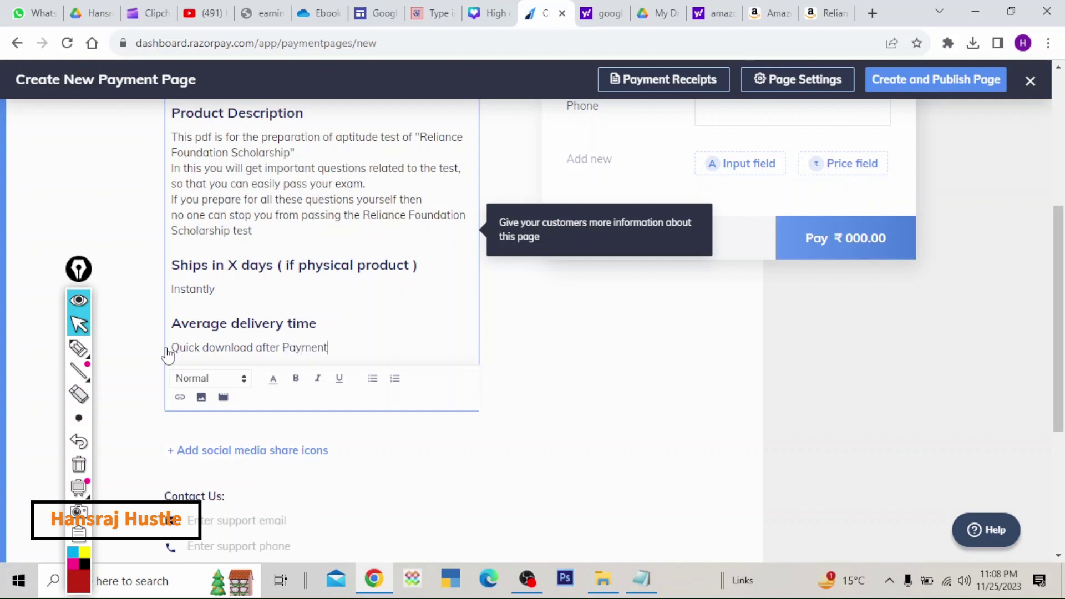
- Underline the Contact Us fields in red, mark the support email and phone with strokes, and clear the marks
{"action": "left_click", "coordinate": [77, 349]}
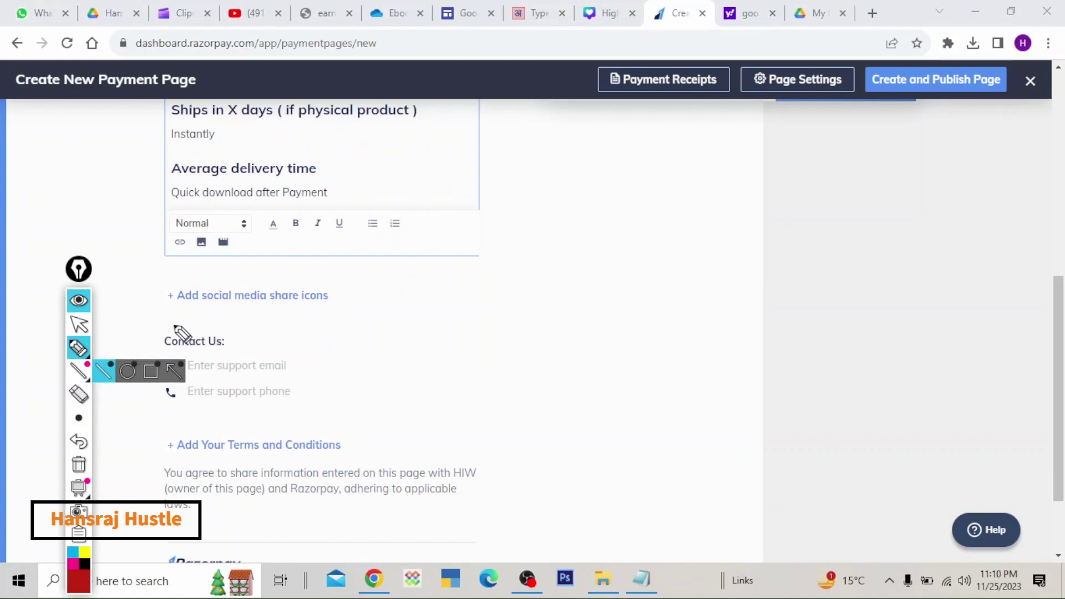
{"action": "left_click_drag", "start_coordinate": [143, 411], "coordinate": [338, 412]}
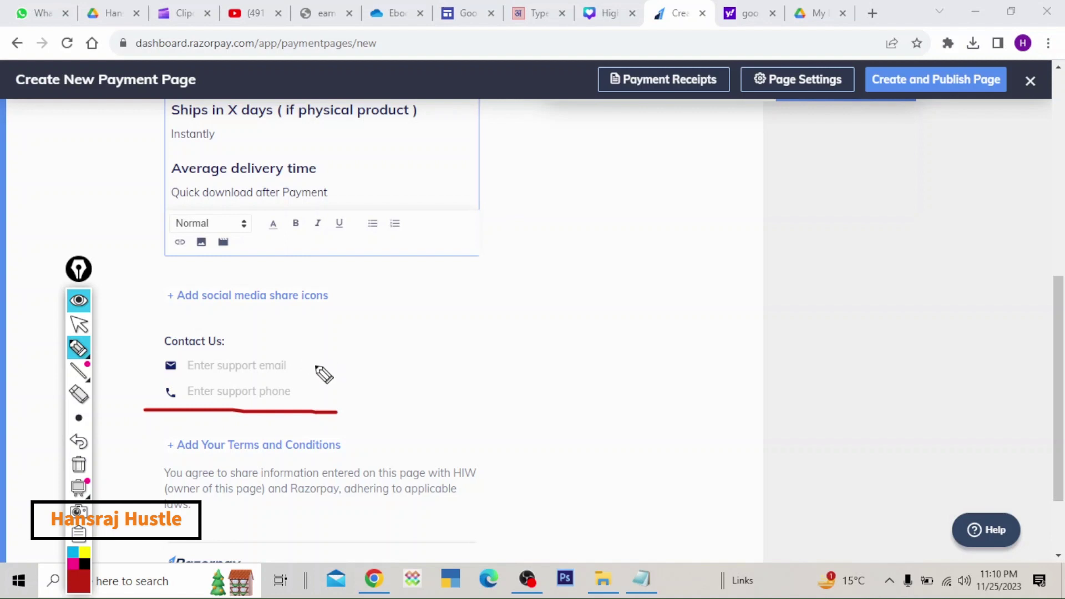
{"action": "left_click_drag", "start_coordinate": [314, 364], "coordinate": [374, 338]}
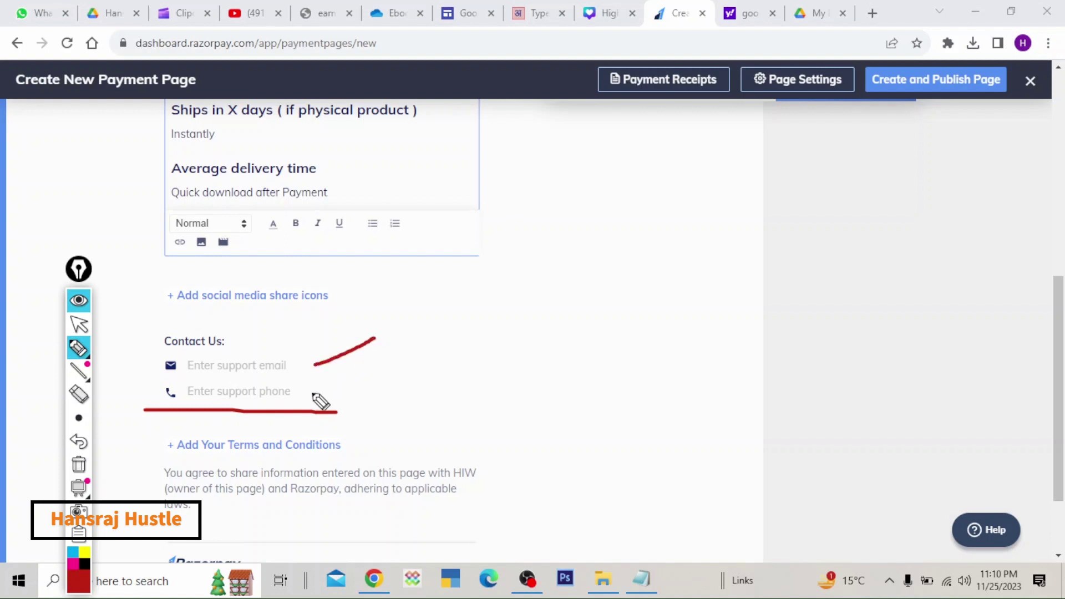
{"action": "left_click_drag", "start_coordinate": [312, 393], "coordinate": [365, 425]}
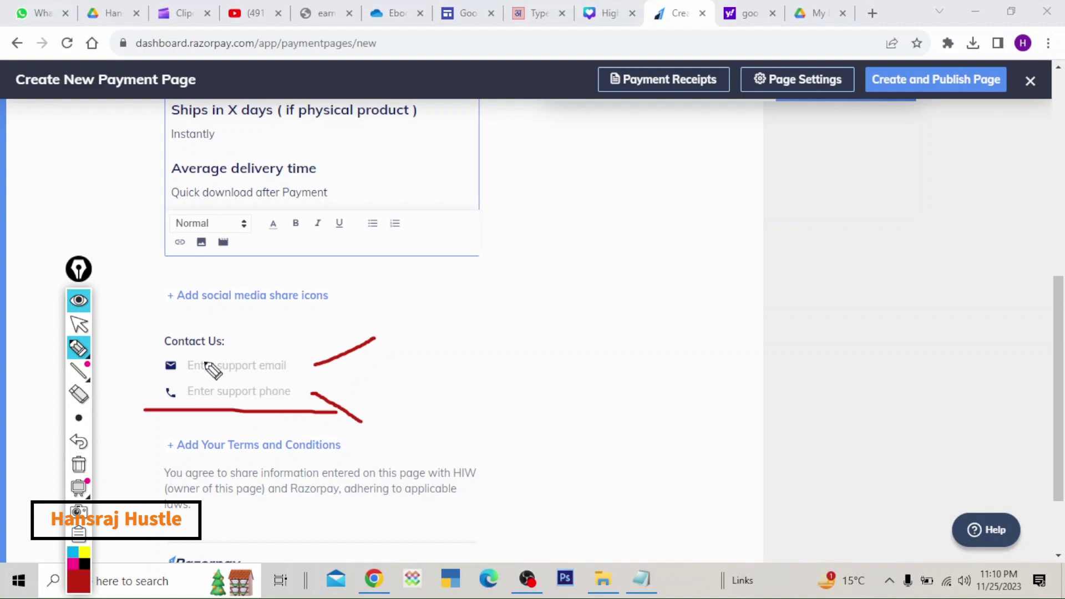
{"action": "left_click", "coordinate": [79, 464]}
{"action": "left_click", "coordinate": [78, 325]}
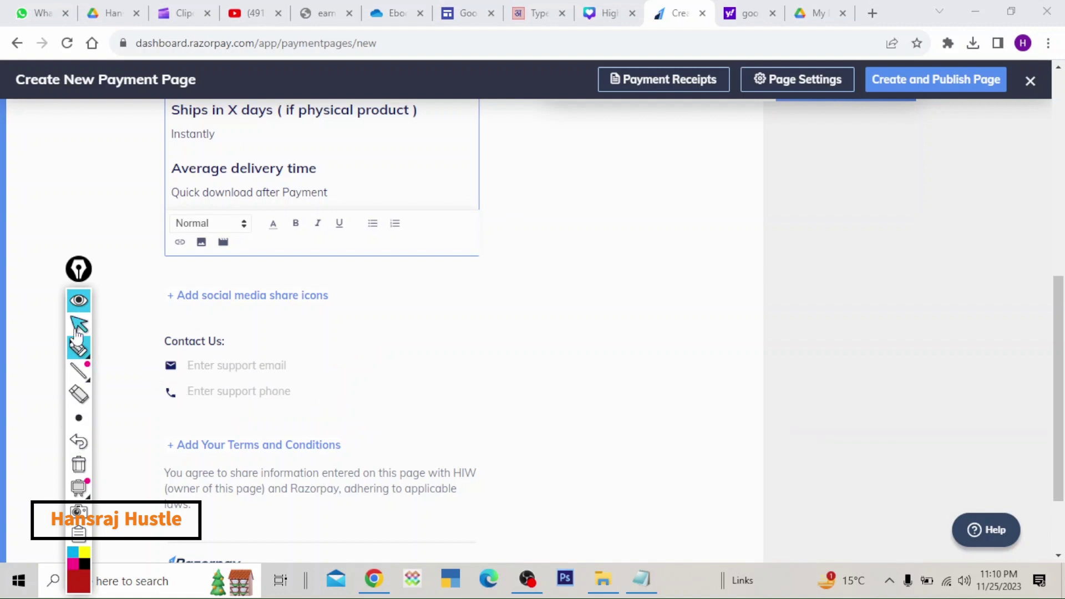
- Outline the Add Your Terms and Conditions link in red, clear the mark and leave the pen
{"action": "scroll", "coordinate": [1009, 346], "scroll_direction": "down", "scroll_amount": 2}
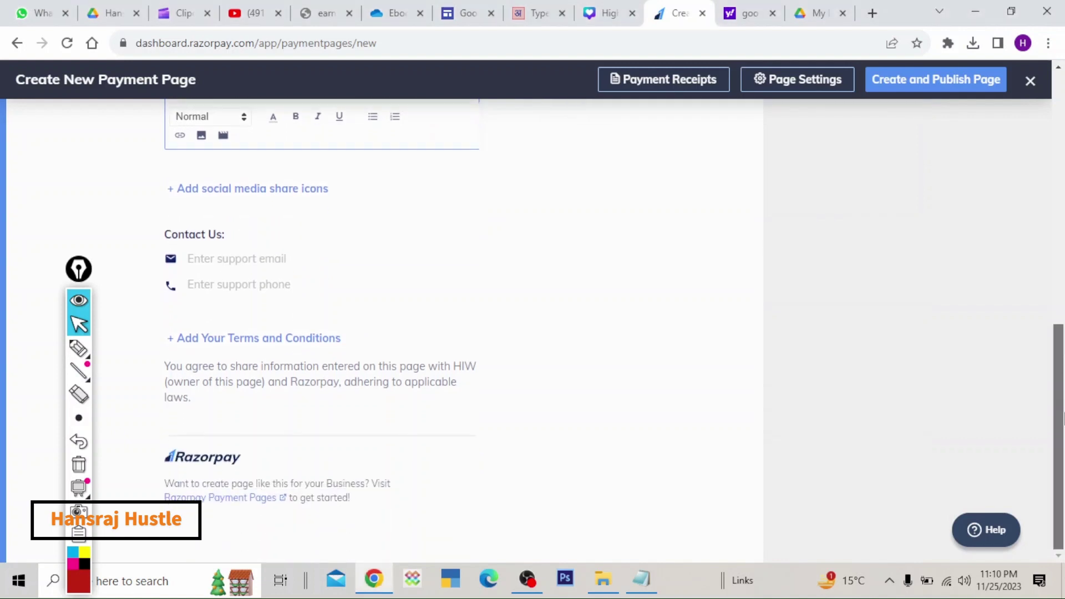
{"action": "left_click", "coordinate": [79, 348]}
{"action": "mouse_move", "coordinate": [153, 321]}
{"action": "left_mouse_down"}
{"action": "mouse_move", "coordinate": [400, 322]}
{"action": "mouse_move", "coordinate": [139, 345]}
{"action": "mouse_move", "coordinate": [154, 327]}
{"action": "left_mouse_up"}
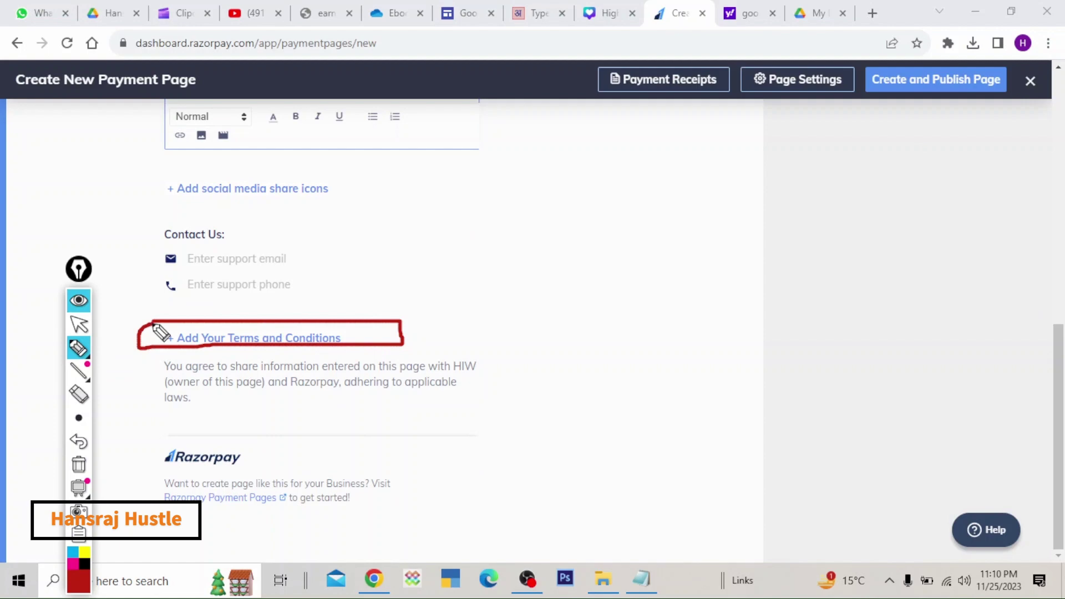
{"action": "left_click", "coordinate": [79, 464]}
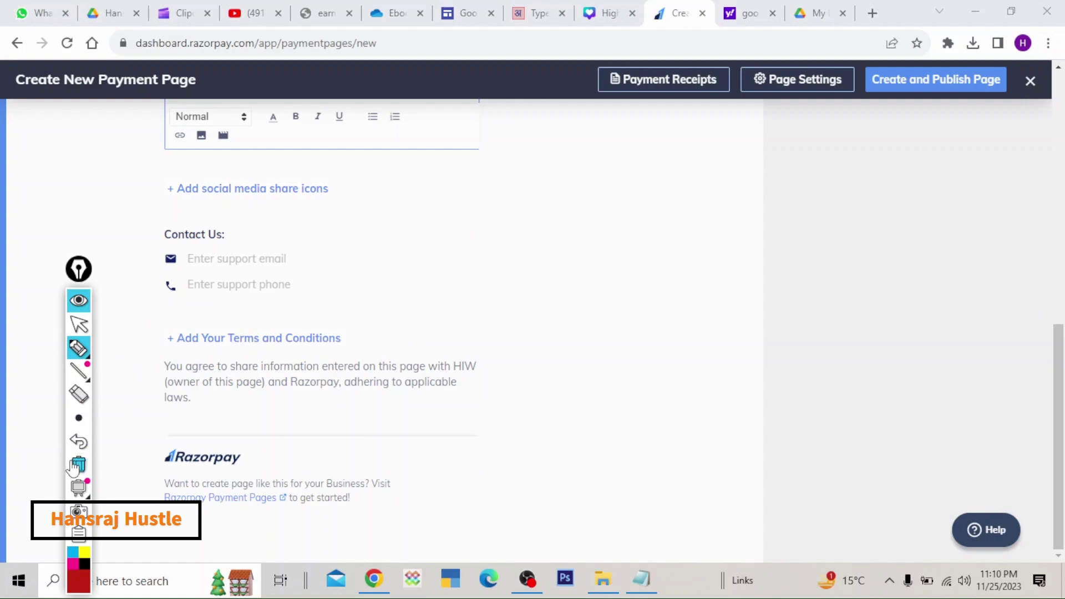
{"action": "left_click", "coordinate": [81, 328]}
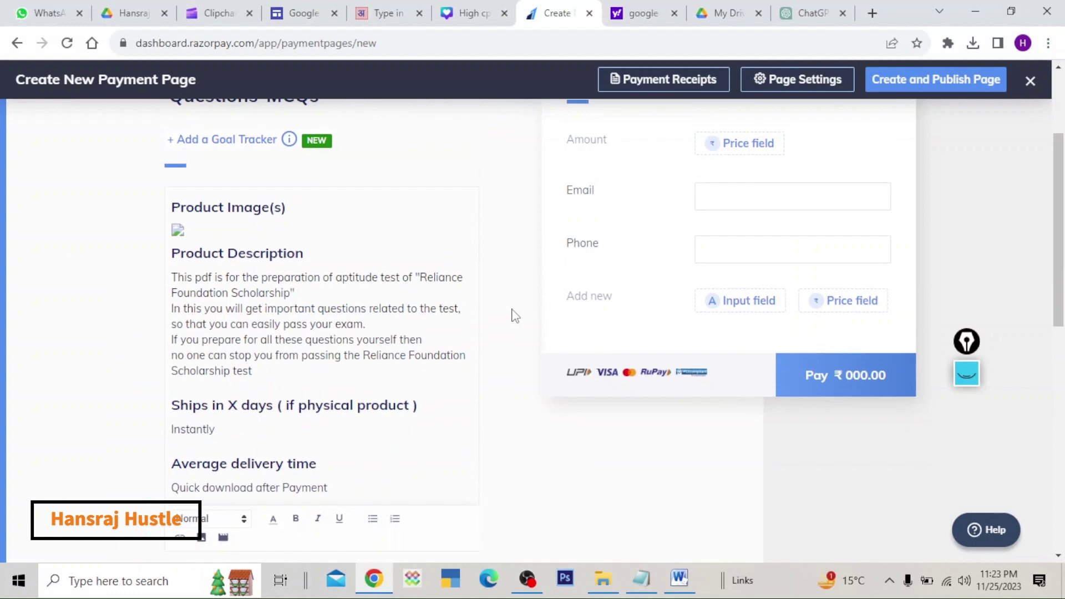
- Examine the page's Terms & Conditions section, and switch to ChatGPT to view the PDF Sale Terms conversation from its first prompt
{"action": "left_click_drag", "start_coordinate": [1058, 230], "coordinate": [1059, 419]}
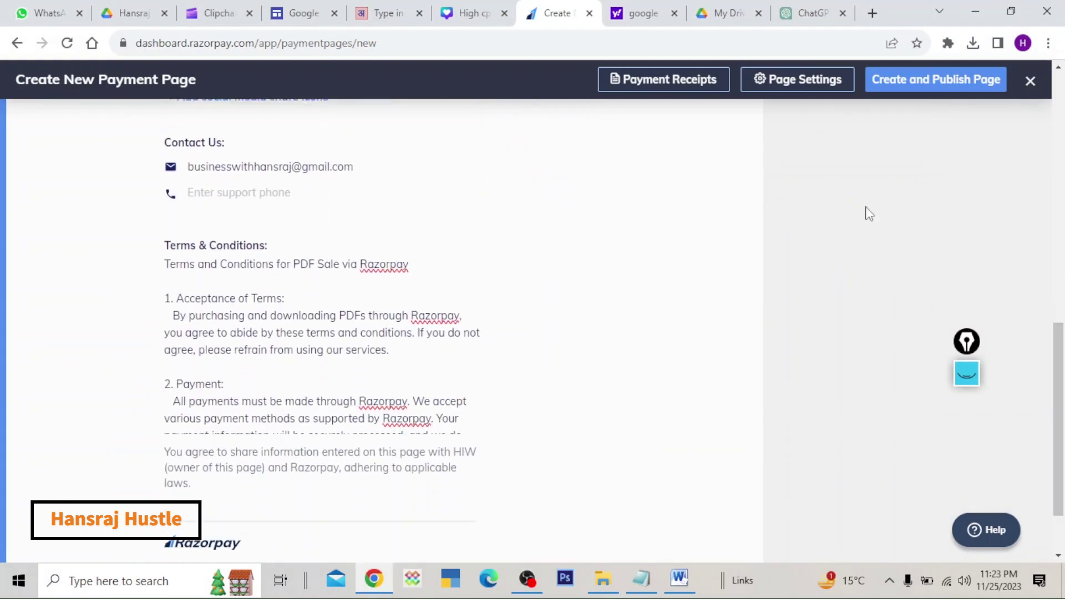
{"action": "left_click", "coordinate": [793, 8]}
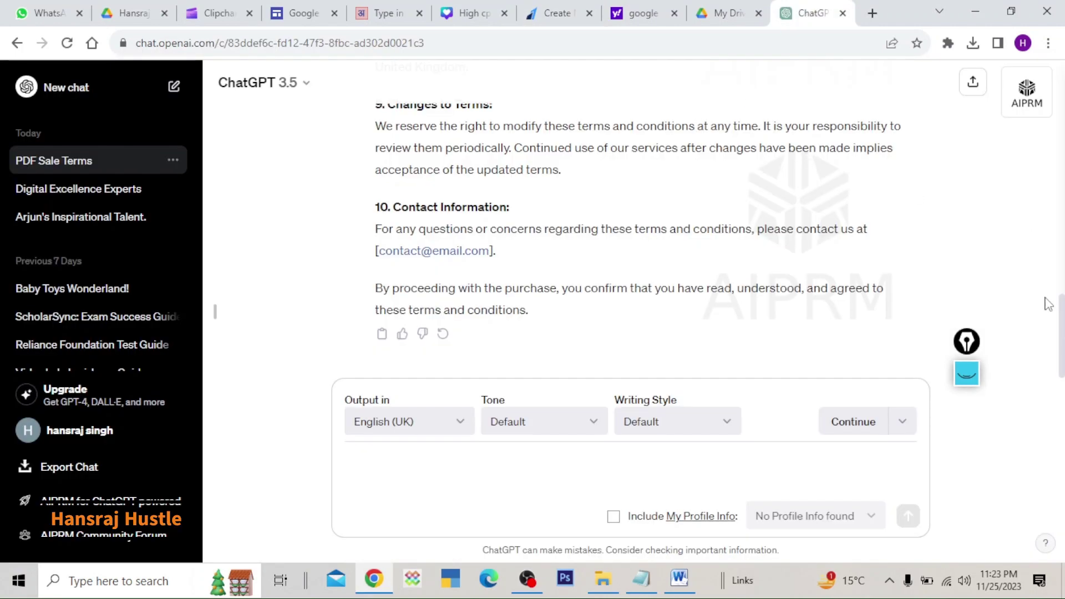
{"action": "left_click_drag", "start_coordinate": [1056, 304], "coordinate": [1048, 83]}
- Circle the prompt "write term & condition for sell pdf on razorpay" in red and bracket the start of ChatGPT's answer
{"action": "left_click", "coordinate": [967, 372]}
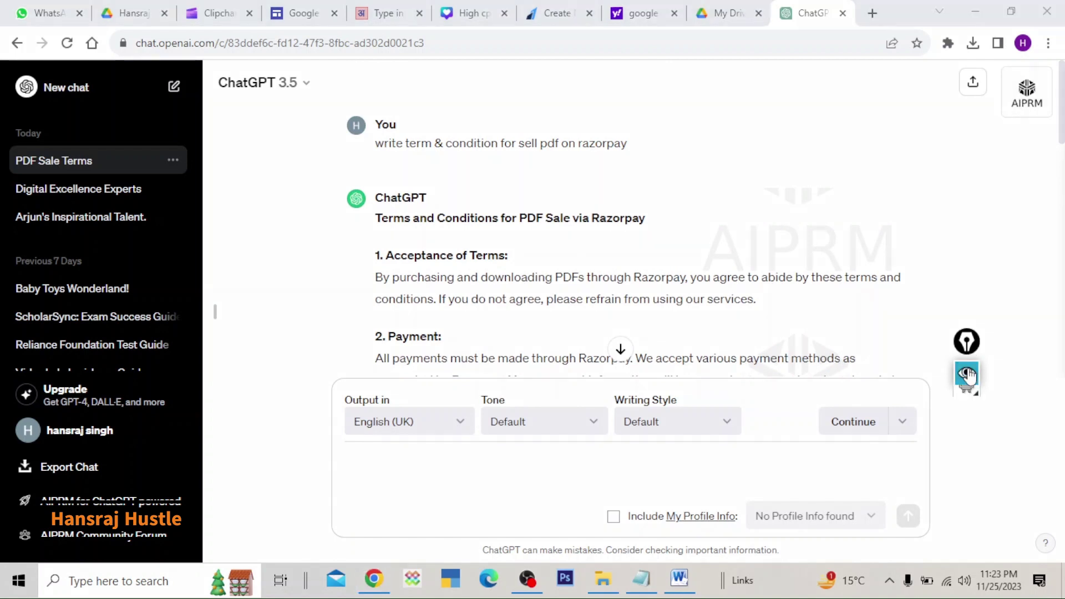
{"action": "left_click", "coordinate": [966, 420]}
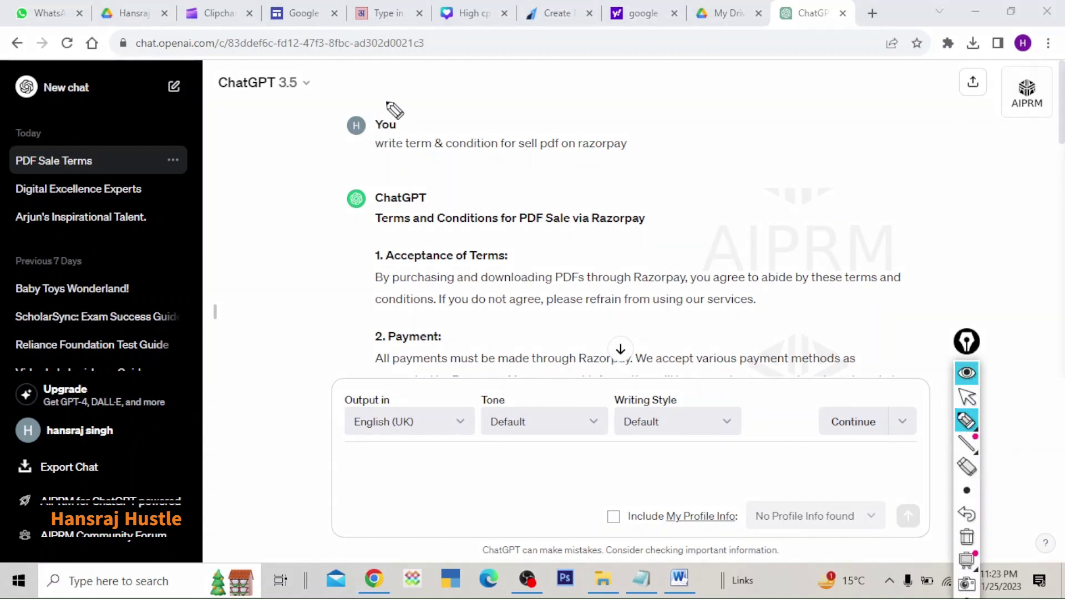
{"action": "mouse_move", "coordinate": [388, 100]}
{"action": "left_mouse_down"}
{"action": "mouse_move", "coordinate": [304, 111]}
{"action": "mouse_move", "coordinate": [524, 179]}
{"action": "left_mouse_up"}
{"action": "left_click_drag", "start_coordinate": [577, 88], "coordinate": [342, 90]}
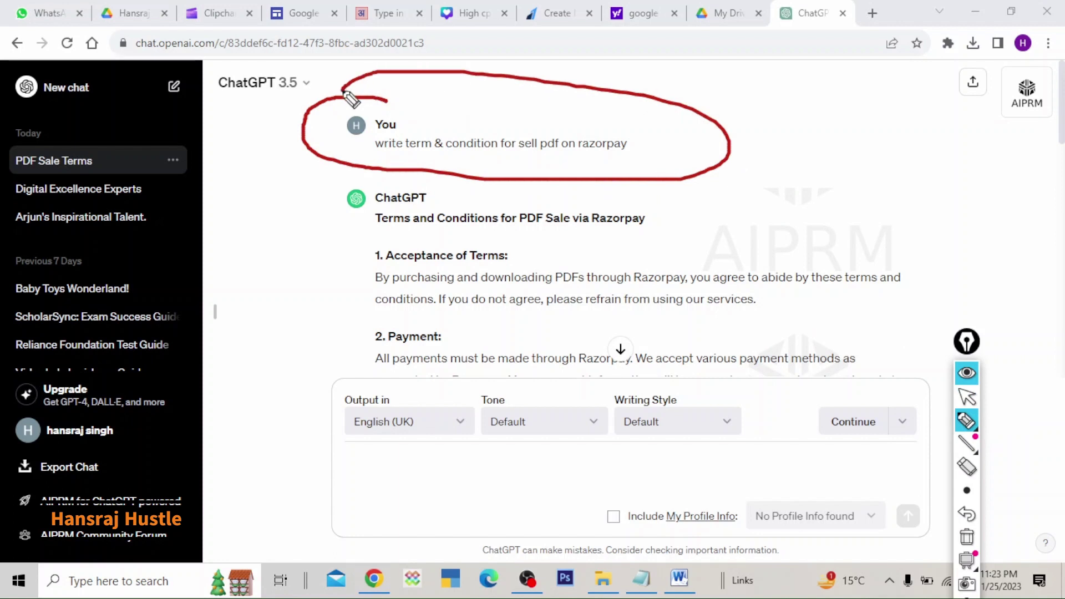
{"action": "left_click_drag", "start_coordinate": [349, 208], "coordinate": [304, 372]}
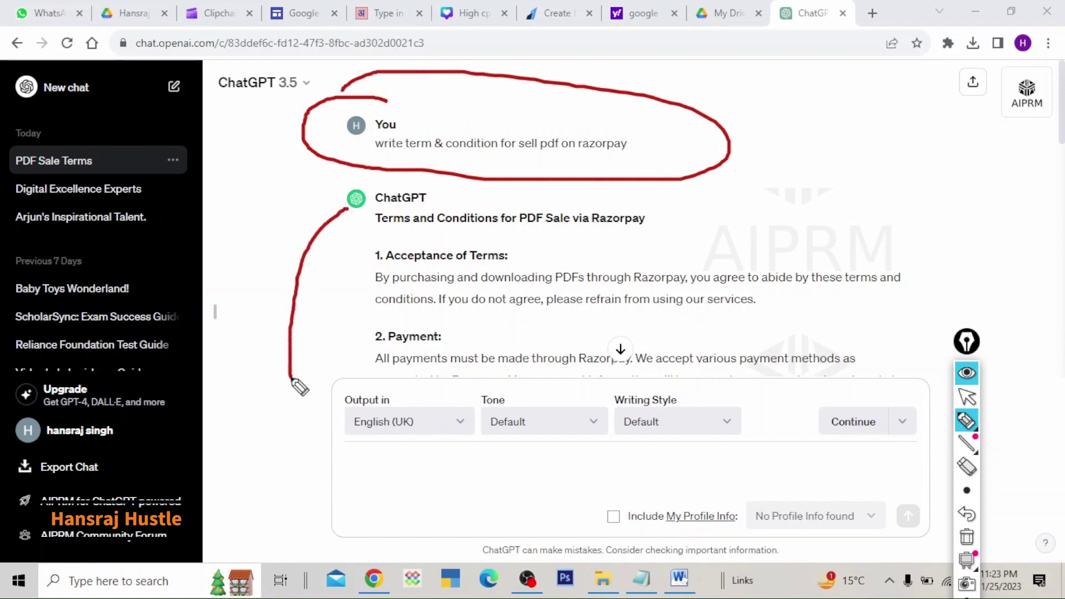
{"action": "left_click", "coordinate": [967, 397]}
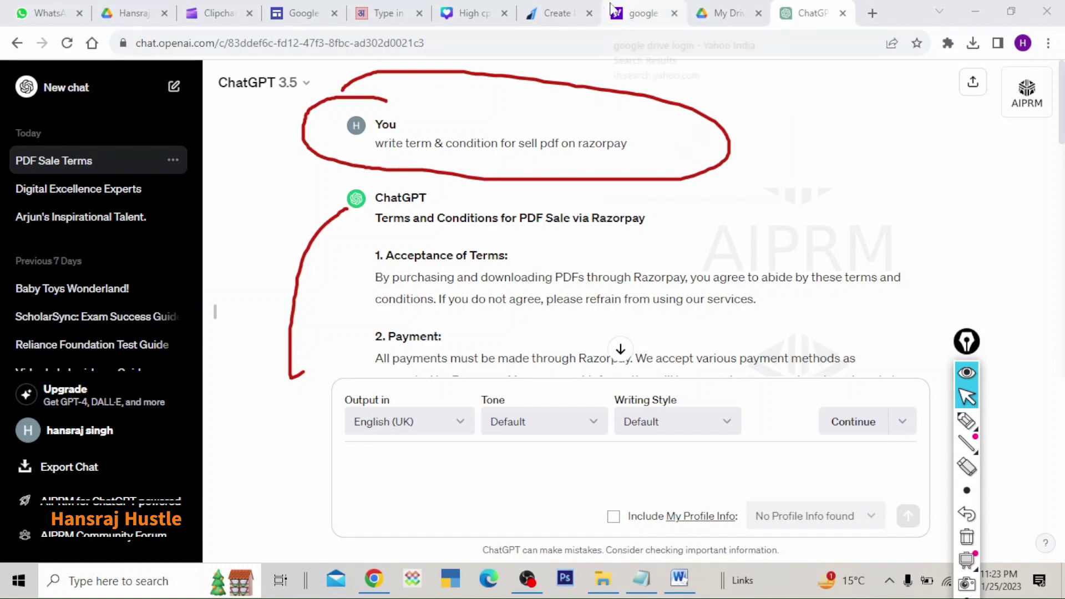
- Return to the Razorpay payment page, clear the red marks and view the end of the Terms & Conditions section
{"action": "left_click", "coordinate": [555, 12]}
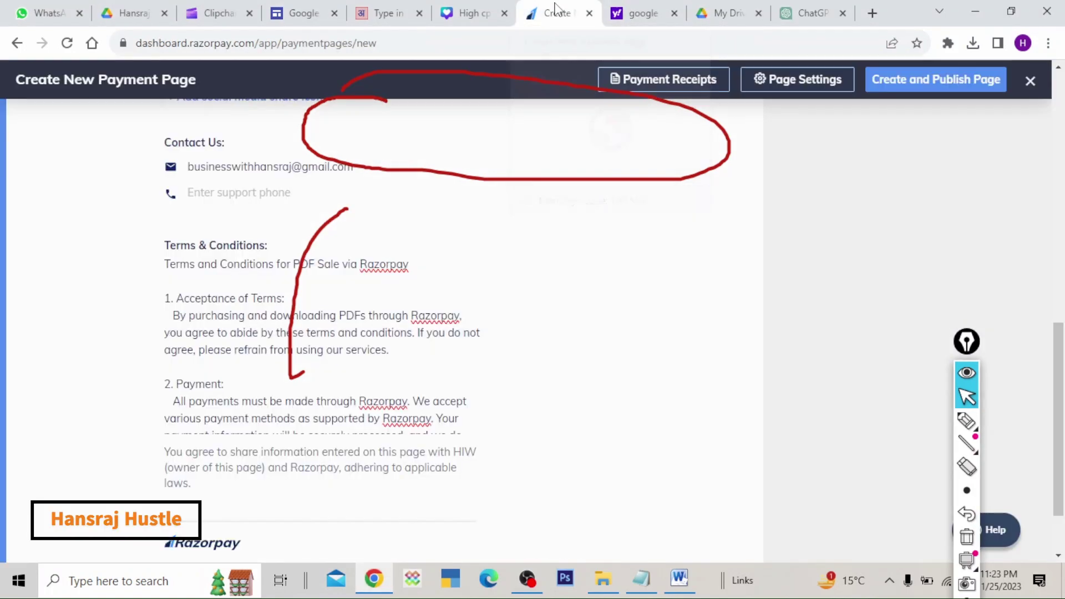
{"action": "left_click", "coordinate": [967, 534]}
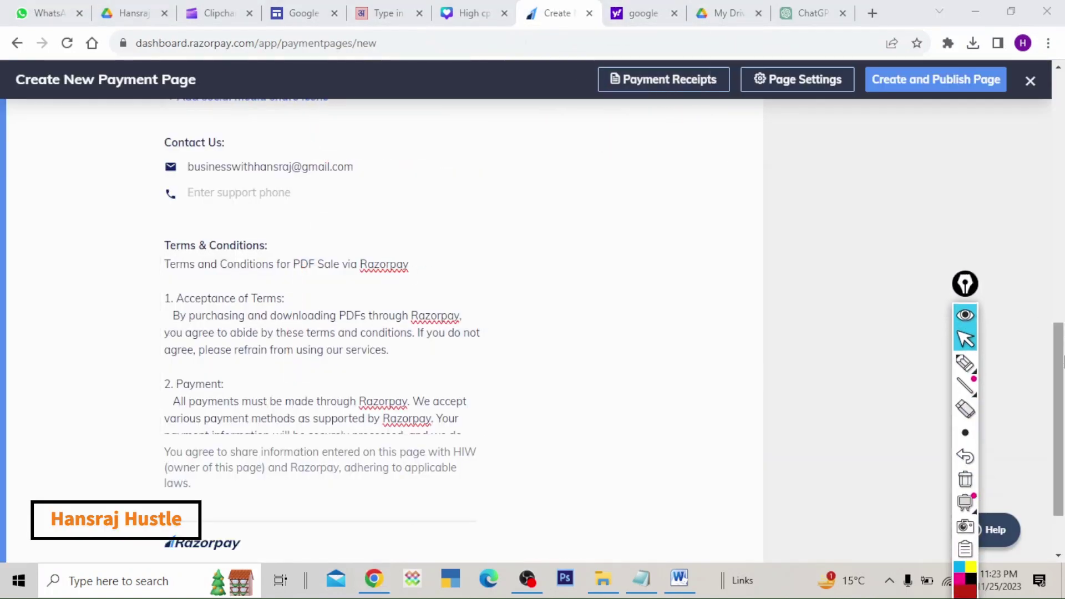
{"action": "scroll", "coordinate": [1062, 361], "scroll_direction": "down", "scroll_amount": 2}
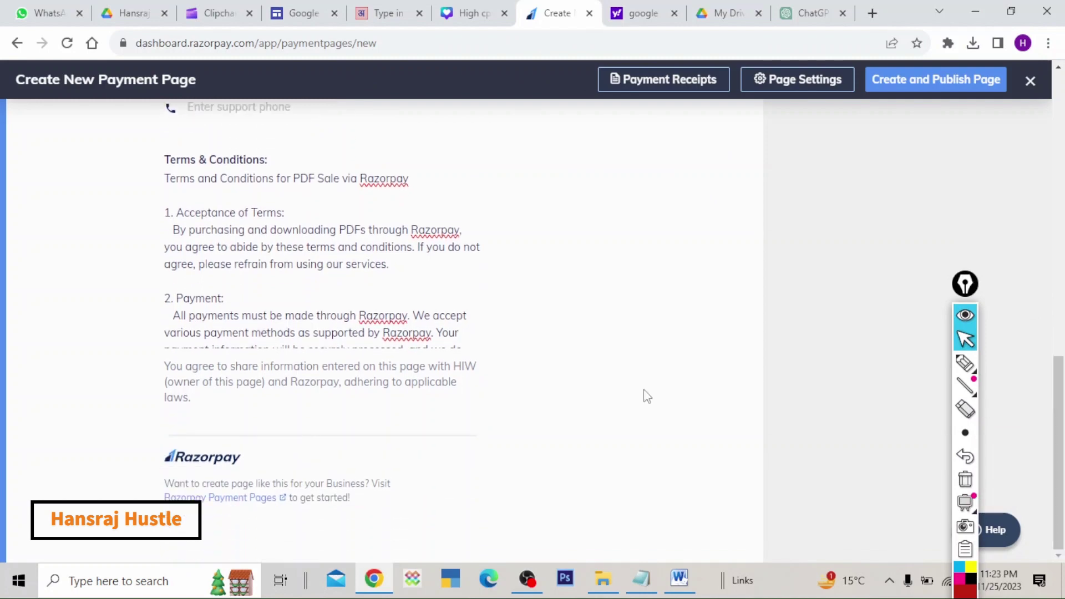
{"action": "mouse_move", "coordinate": [255, 392]}
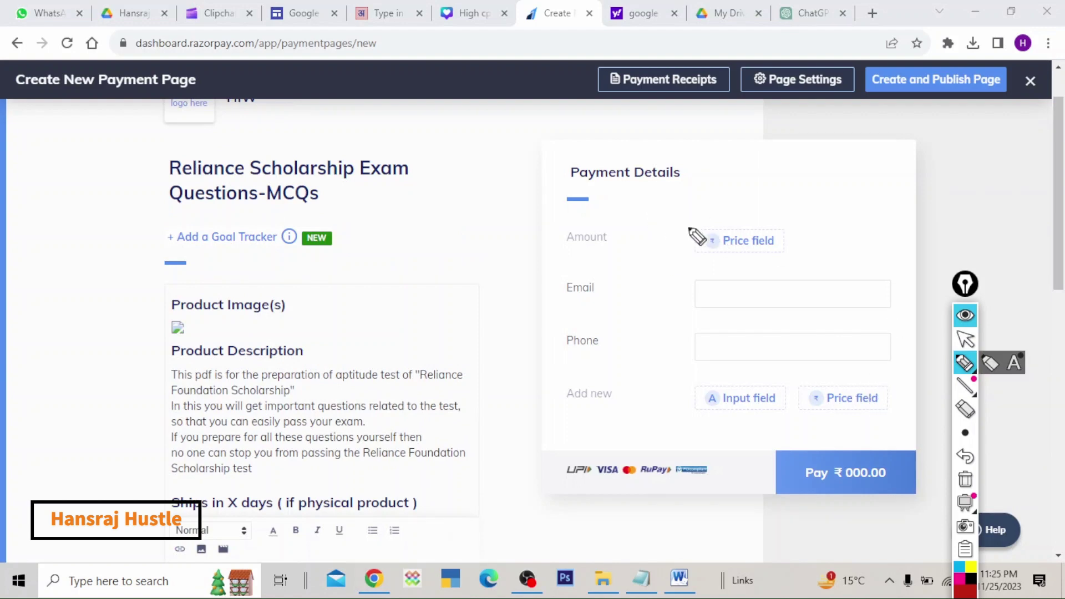
- Outline the Amount row's Price field option in red under Payment Details and clear the mark
{"action": "mouse_move", "coordinate": [683, 217]}
{"action": "left_mouse_down"}
{"action": "mouse_move", "coordinate": [716, 216]}
{"action": "mouse_move", "coordinate": [806, 268]}
{"action": "mouse_move", "coordinate": [699, 275]}
{"action": "mouse_move", "coordinate": [688, 221]}
{"action": "left_mouse_up"}
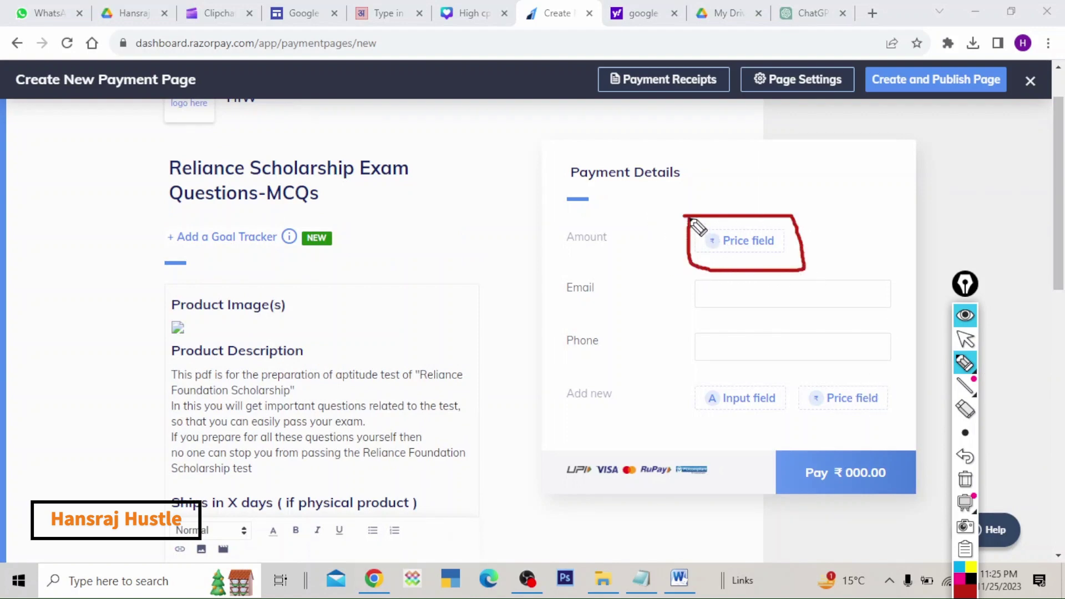
{"action": "left_click", "coordinate": [965, 479]}
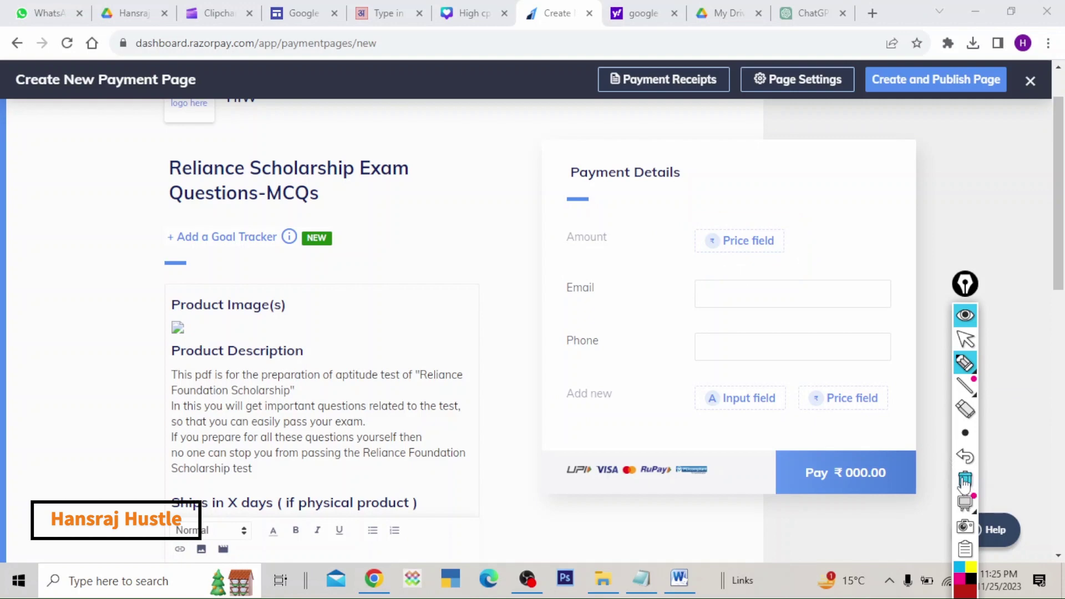
{"action": "left_click", "coordinate": [965, 340]}
{"action": "left_click", "coordinate": [757, 250]}
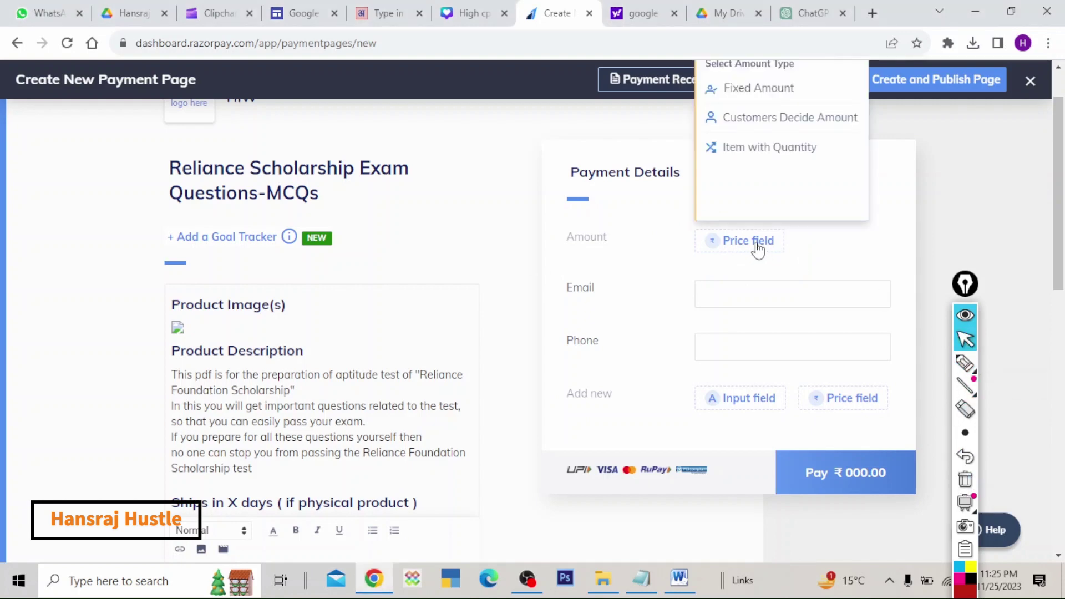
{"action": "left_click", "coordinate": [760, 89]}
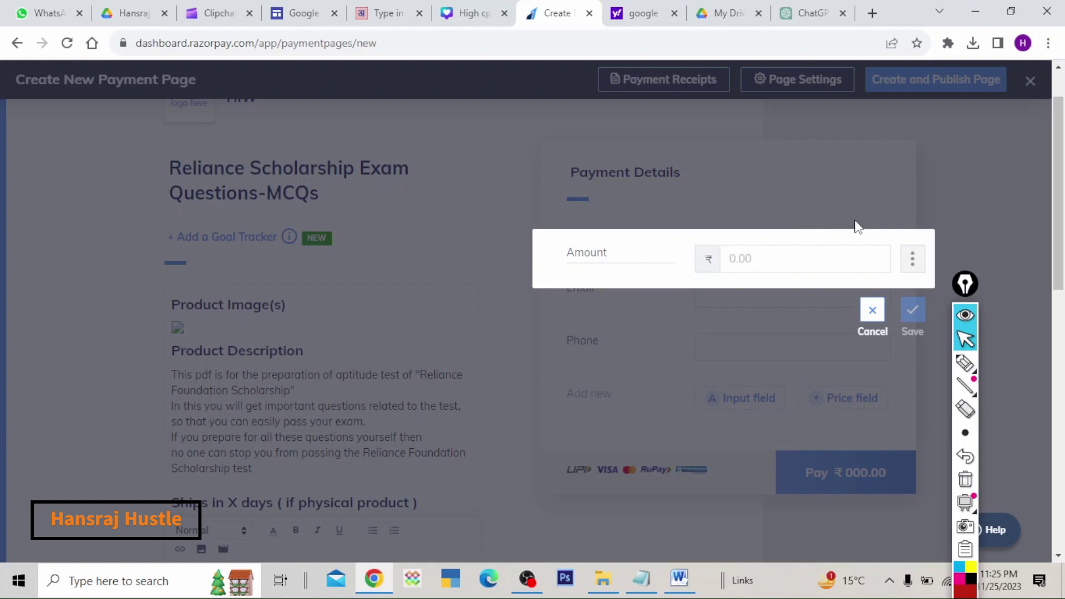
{"action": "left_click", "coordinate": [872, 311]}
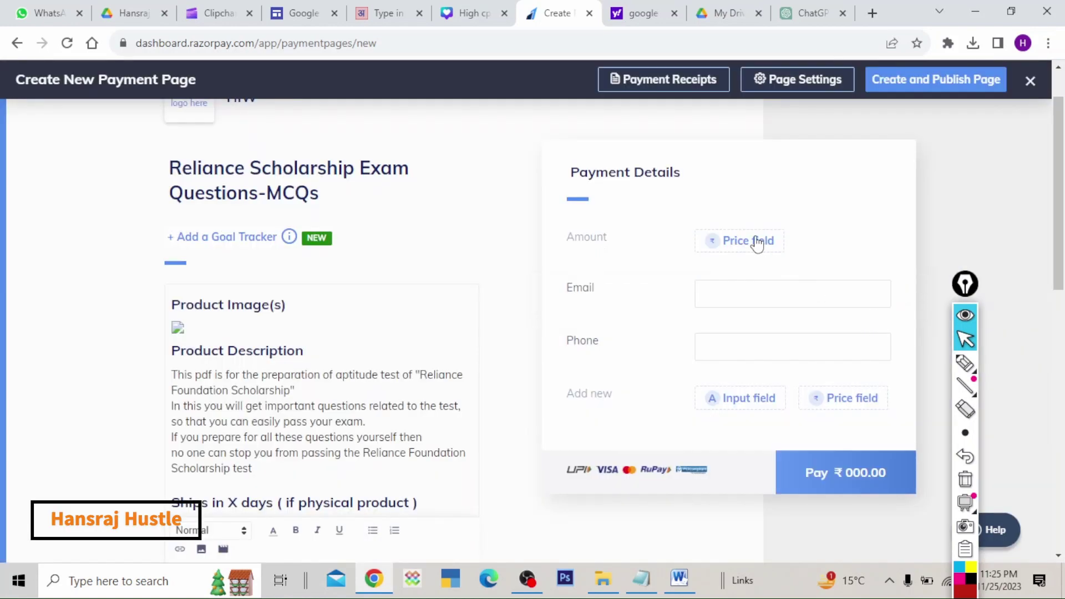
- Add a fixed-amount price field of ₹149 to the Payment Details and save it
{"action": "left_click", "coordinate": [752, 241]}
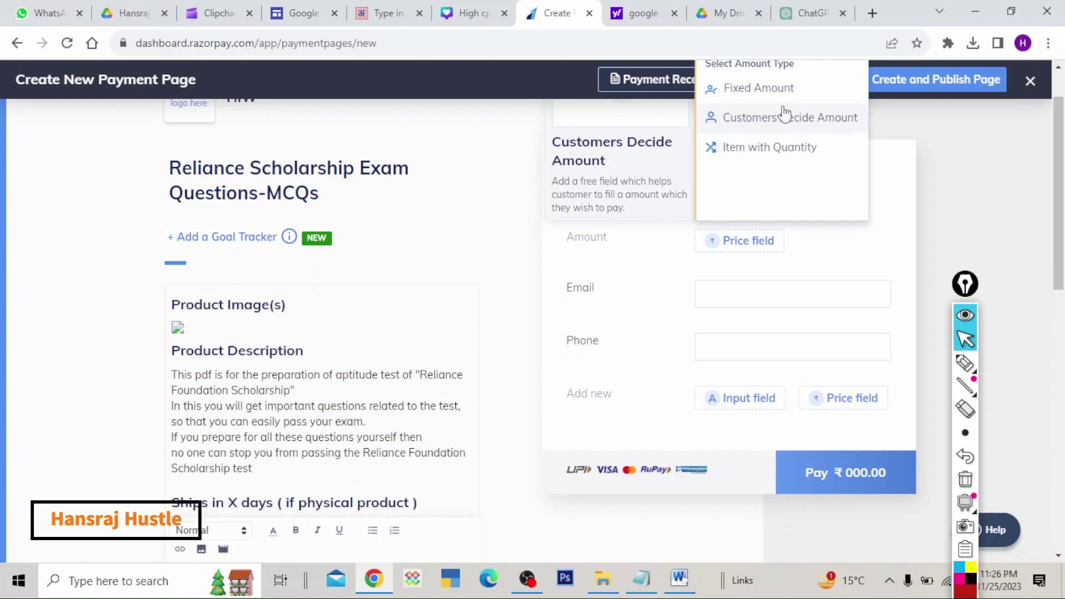
{"action": "left_click", "coordinate": [763, 88]}
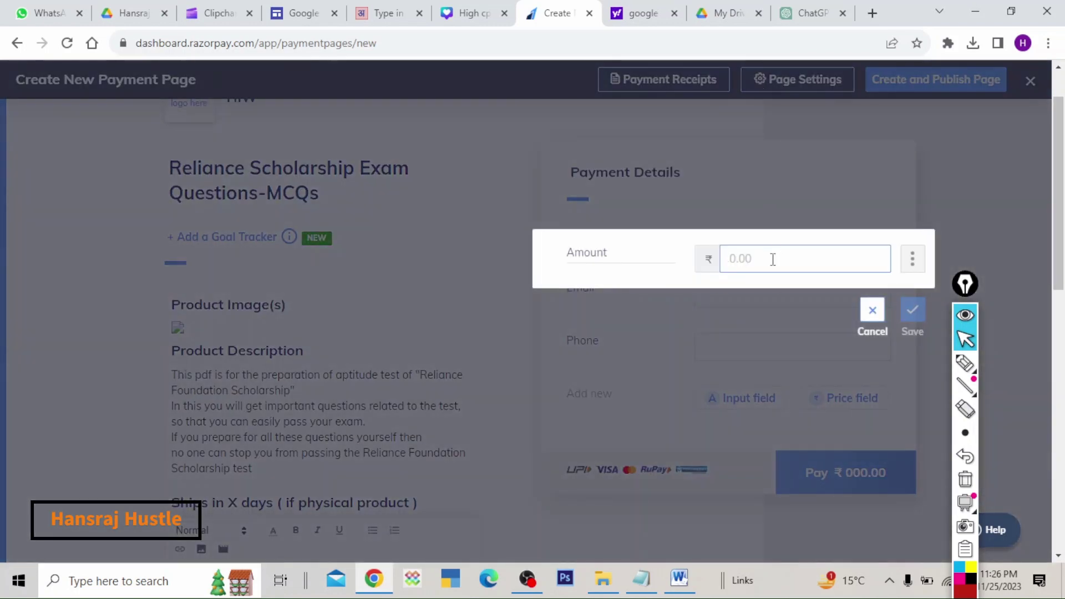
{"action": "type", "text": "149"}
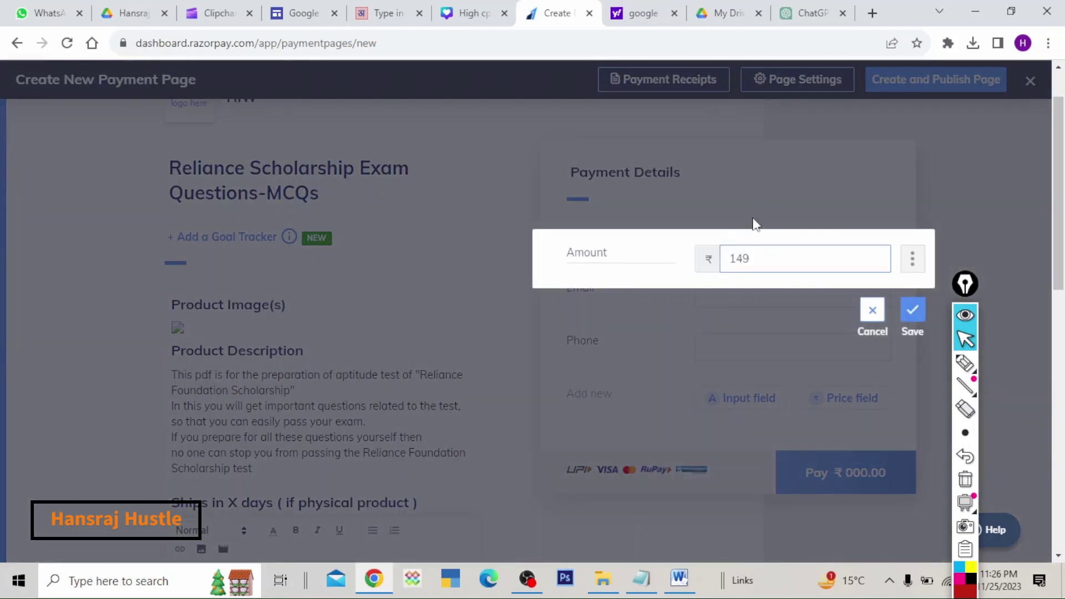
{"action": "left_click", "coordinate": [911, 324]}
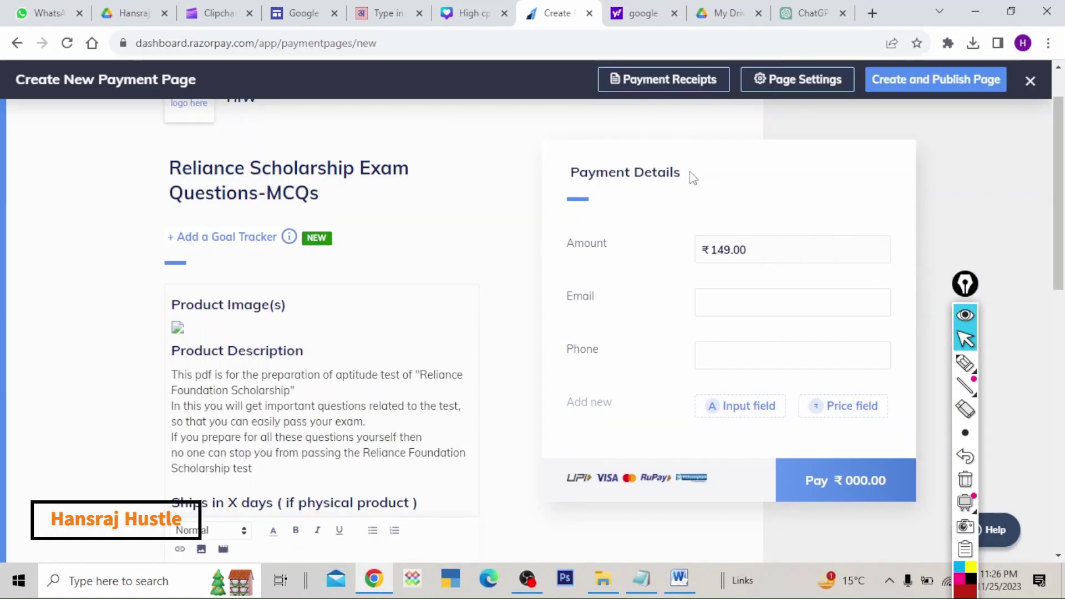
- Open the page settings, mark the "Redirect to your website" option and the after-payment action heading in red, and clear the marks
{"action": "left_click", "coordinate": [809, 92]}
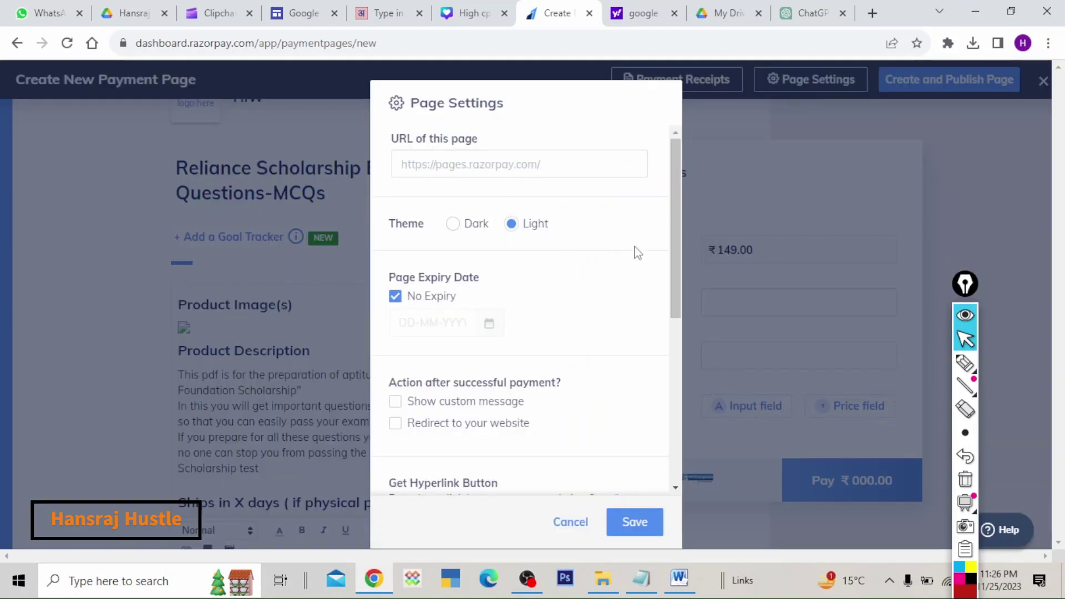
{"action": "mouse_move", "coordinate": [670, 218]}
{"action": "left_mouse_down"}
{"action": "mouse_move", "coordinate": [672, 353]}
{"action": "mouse_move", "coordinate": [671, 304]}
{"action": "left_mouse_up"}
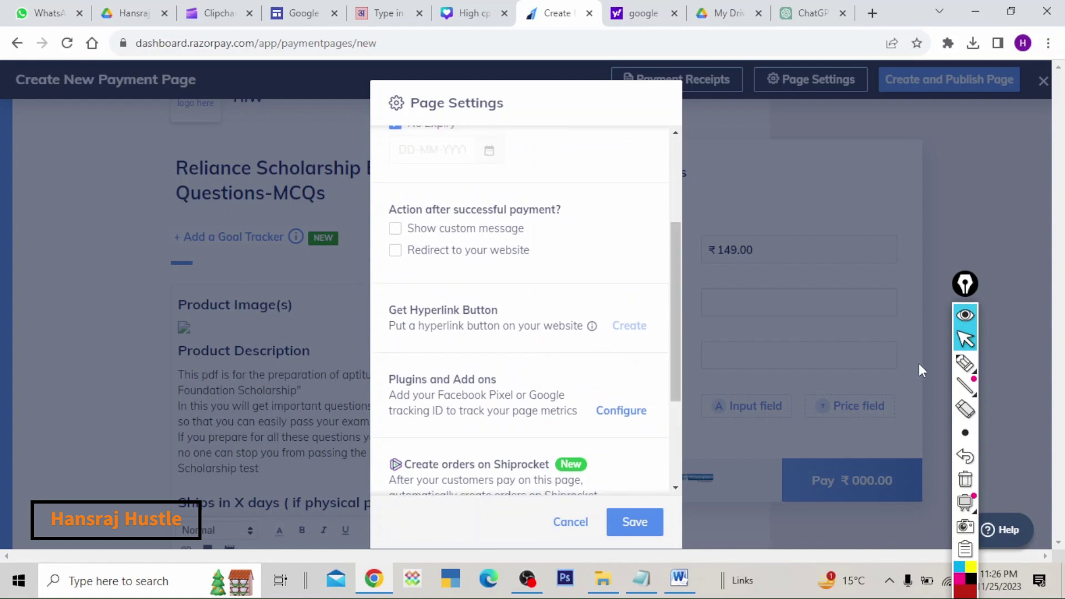
{"action": "left_click", "coordinate": [966, 365]}
{"action": "mouse_move", "coordinate": [369, 258]}
{"action": "left_mouse_down"}
{"action": "mouse_move", "coordinate": [504, 271]}
{"action": "mouse_move", "coordinate": [574, 254]}
{"action": "mouse_move", "coordinate": [442, 238]}
{"action": "mouse_move", "coordinate": [367, 239]}
{"action": "mouse_move", "coordinate": [360, 256]}
{"action": "left_mouse_up"}
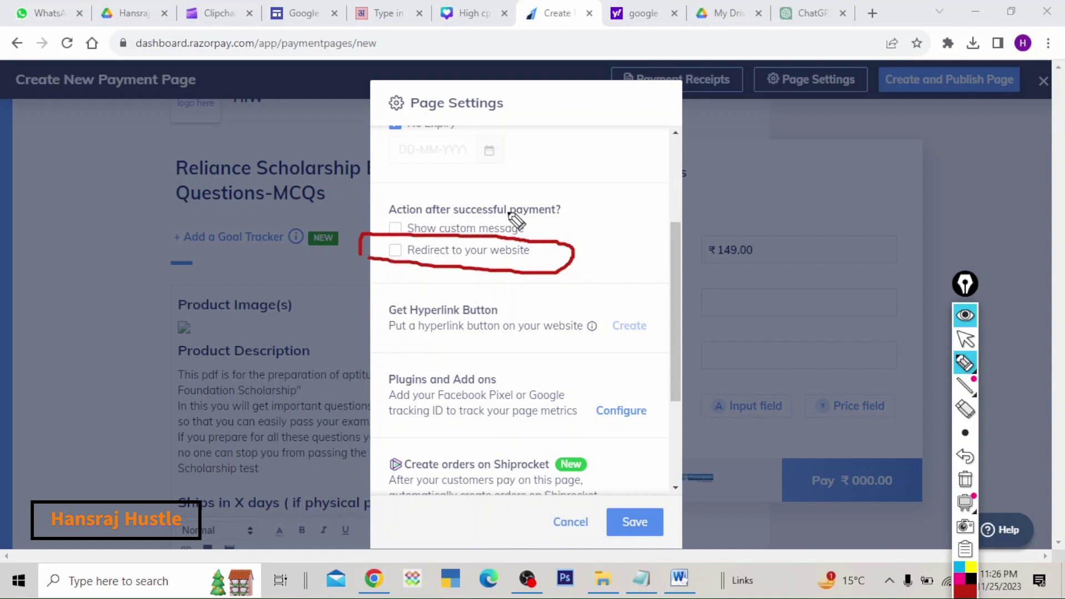
{"action": "mouse_move", "coordinate": [535, 157]}
{"action": "left_mouse_down"}
{"action": "mouse_move", "coordinate": [531, 193]}
{"action": "mouse_move", "coordinate": [514, 186]}
{"action": "left_mouse_up"}
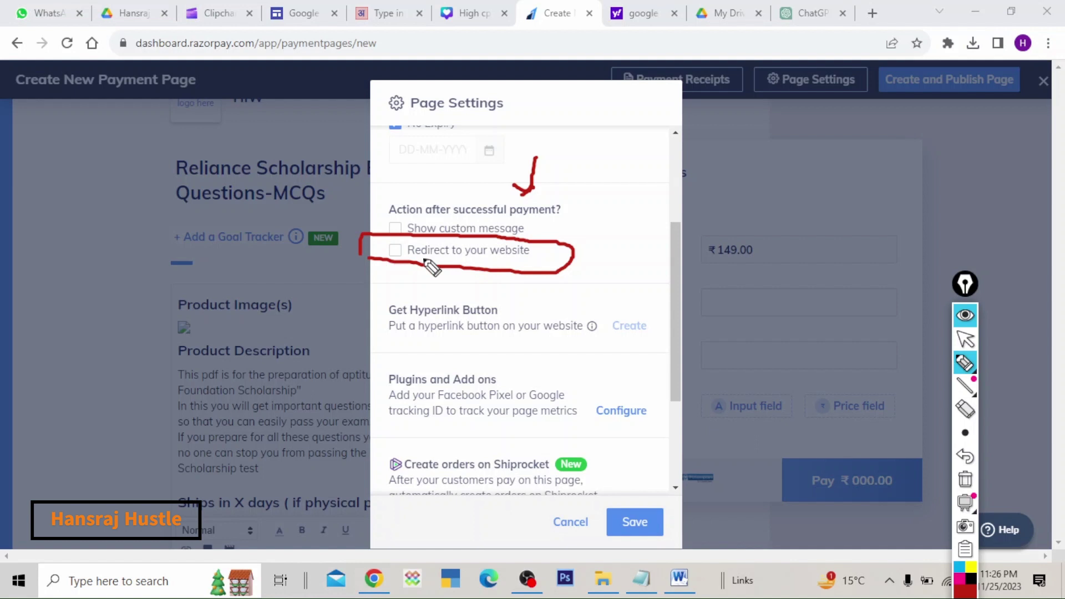
{"action": "left_click", "coordinate": [965, 481]}
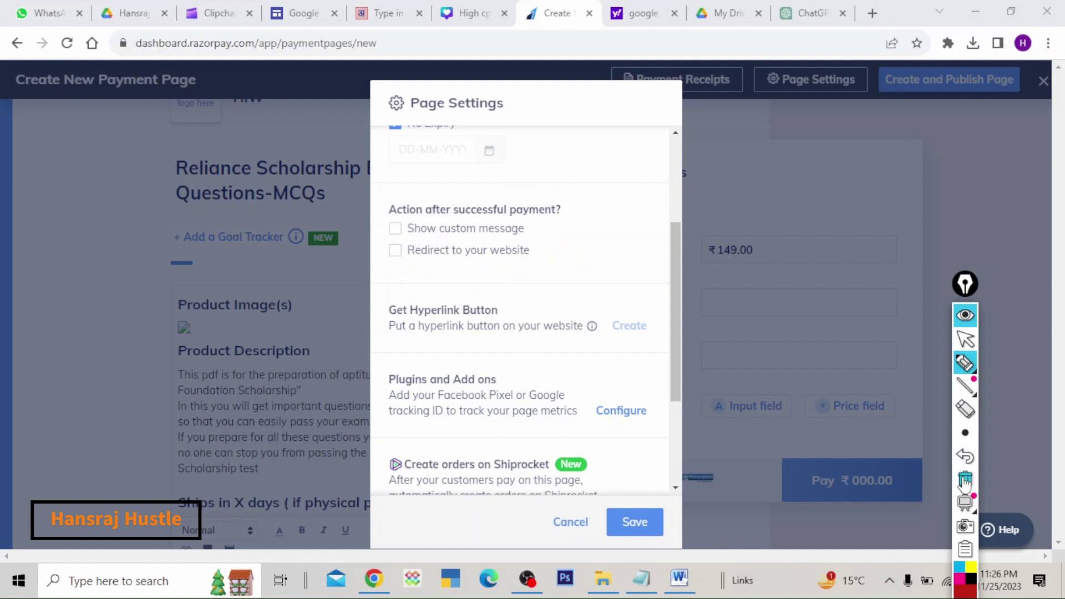
{"action": "left_click", "coordinate": [965, 340]}
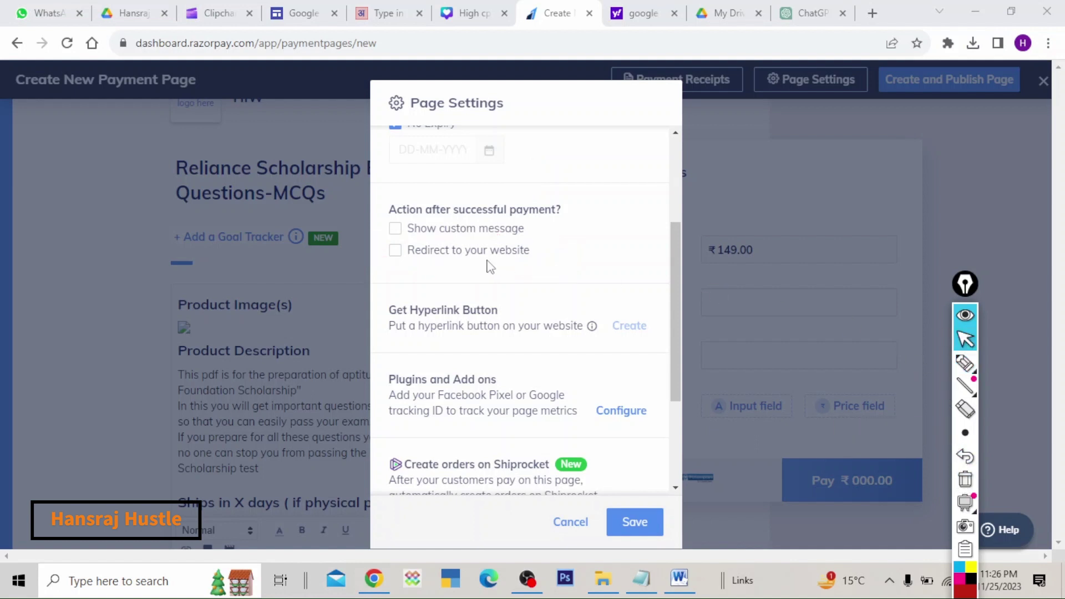
- Enable redirecting to a website after successful payment, using the direct download link copied from the Google Drive direct link generator's output
{"action": "left_click", "coordinate": [396, 251]}
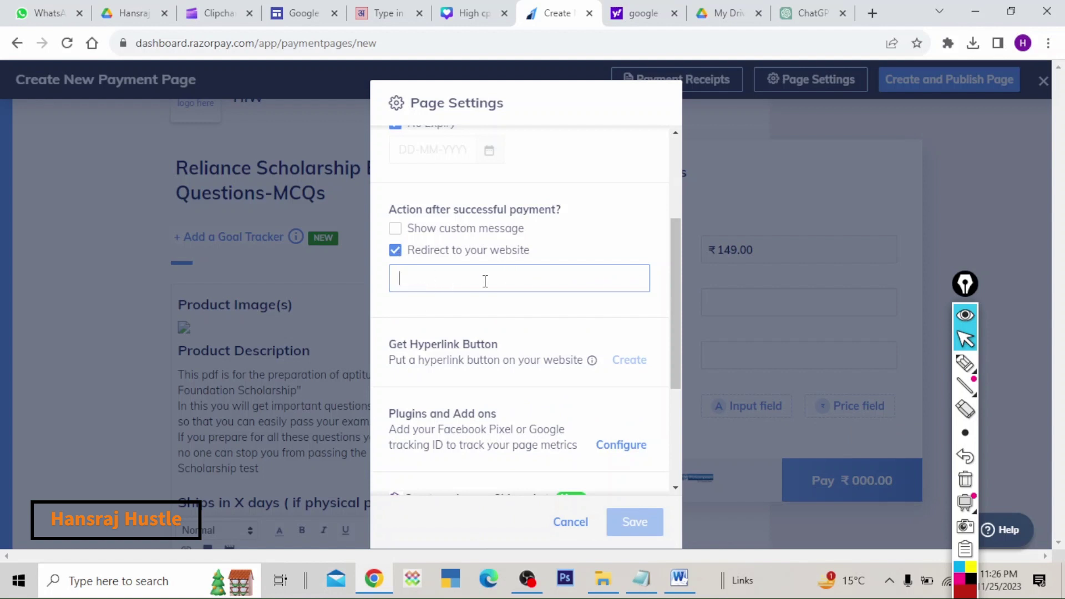
{"action": "left_click", "coordinate": [314, 8]}
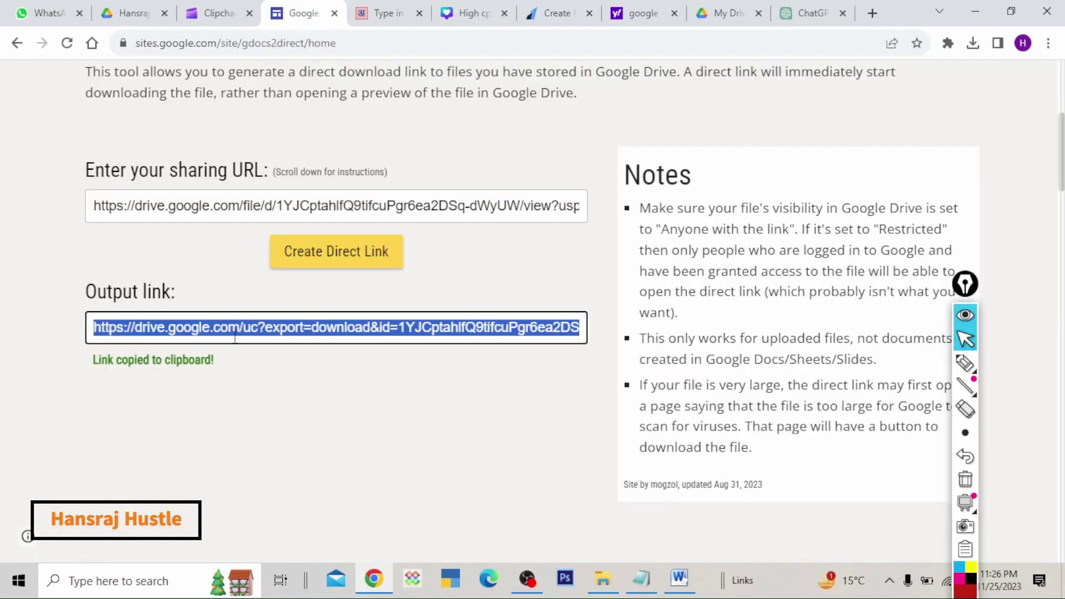
{"action": "right_click", "coordinate": [232, 328]}
{"action": "left_click", "coordinate": [288, 339]}
{"action": "right_click", "coordinate": [239, 327]}
{"action": "left_click", "coordinate": [272, 340]}
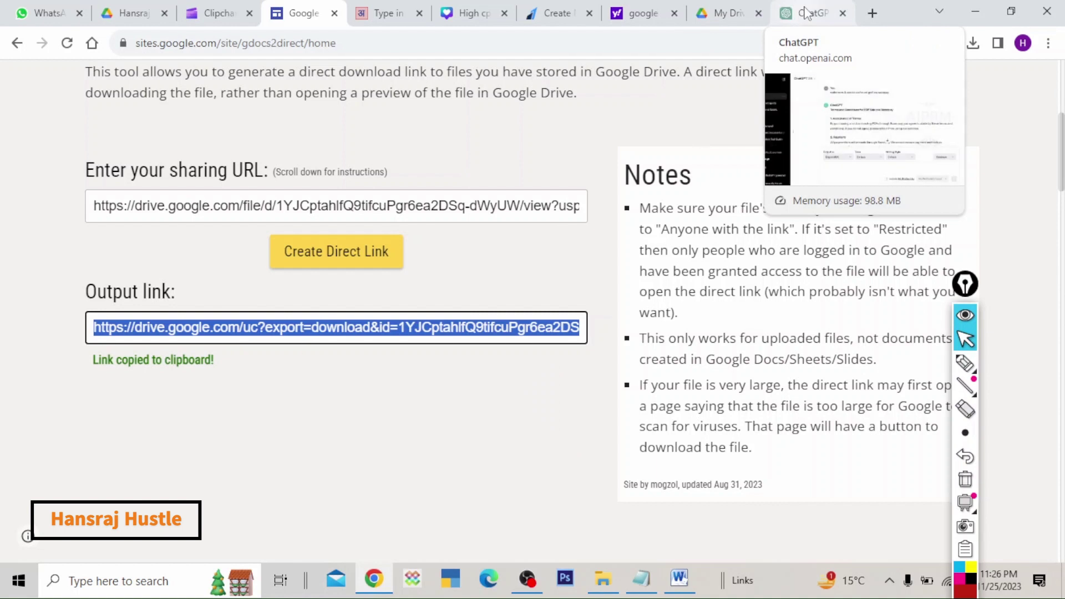
{"action": "left_click", "coordinate": [580, 7]}
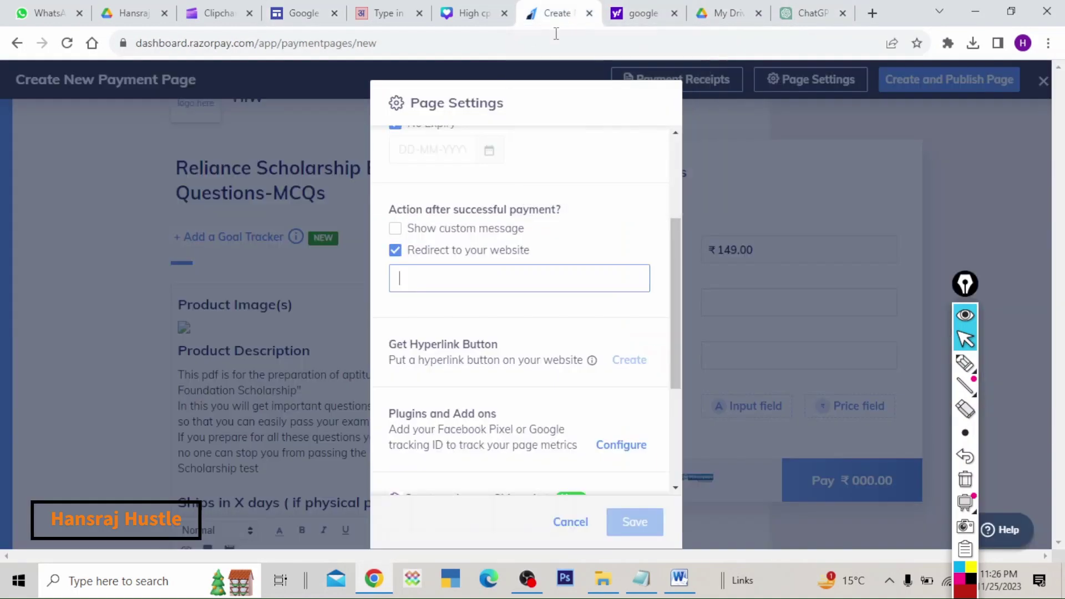
{"action": "right_click", "coordinate": [409, 283]}
{"action": "left_click", "coordinate": [446, 386]}
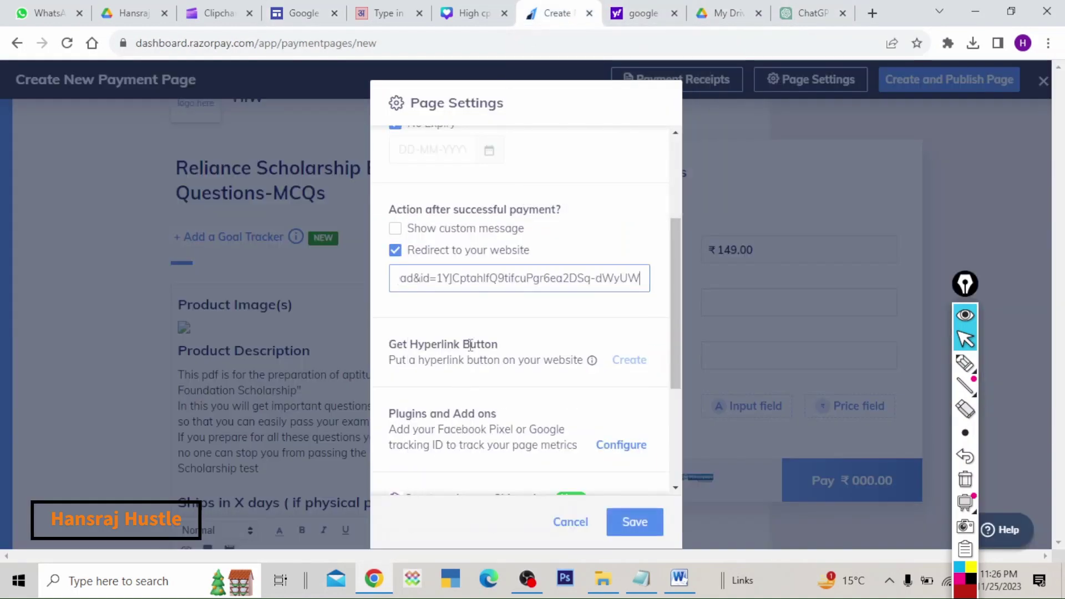
- Review the remaining page settings, save them, and create and publish the payment page
{"action": "scroll", "coordinate": [673, 316], "scroll_direction": "down", "scroll_amount": 2}
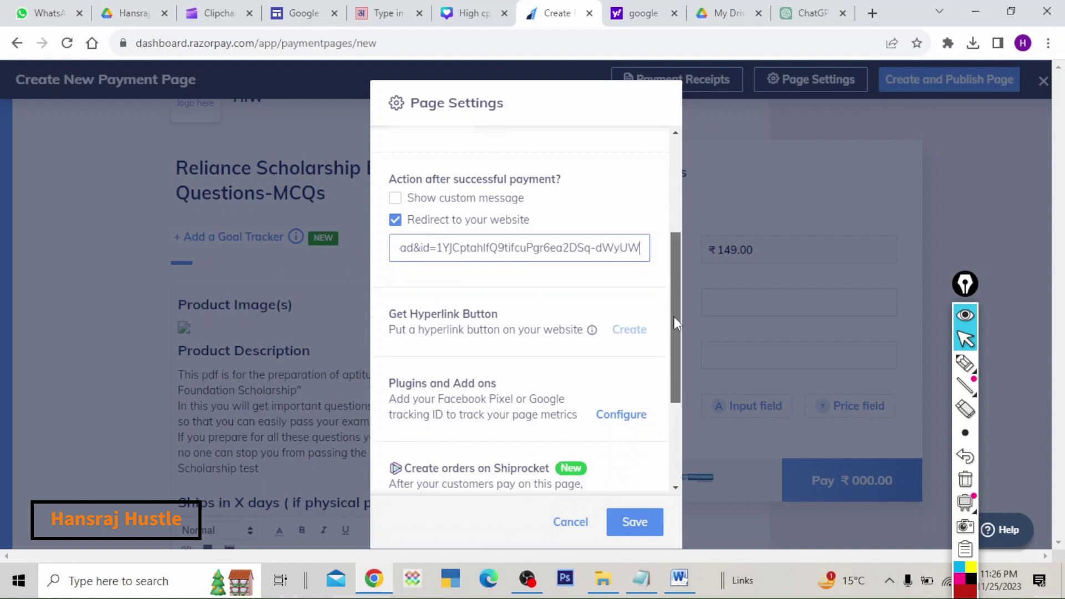
{"action": "left_click_drag", "start_coordinate": [672, 359], "coordinate": [671, 371]}
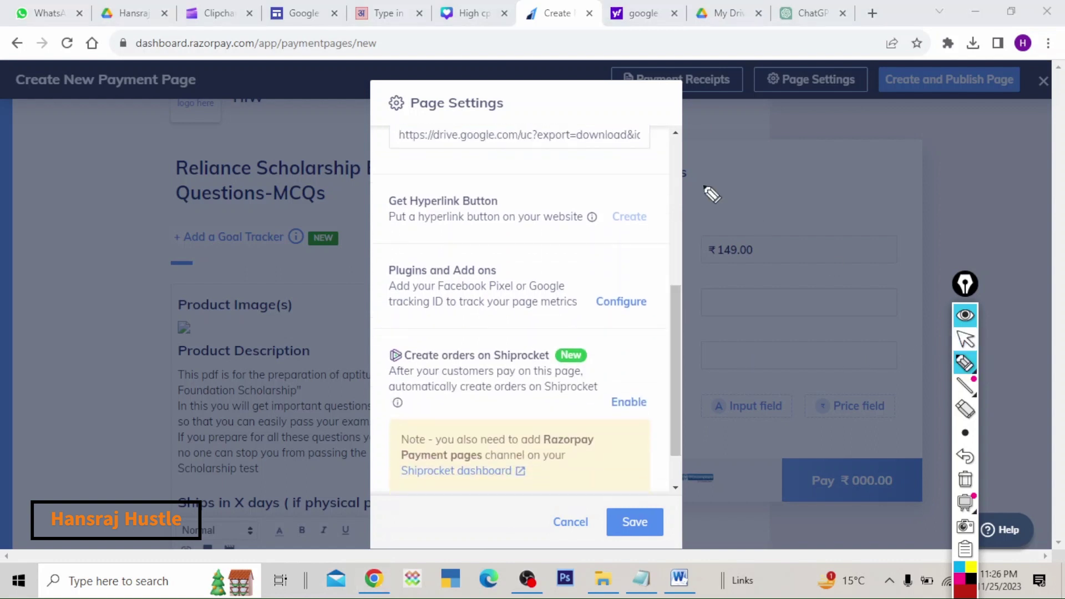
{"action": "scroll", "coordinate": [691, 402], "scroll_direction": "up", "scroll_amount": 5}
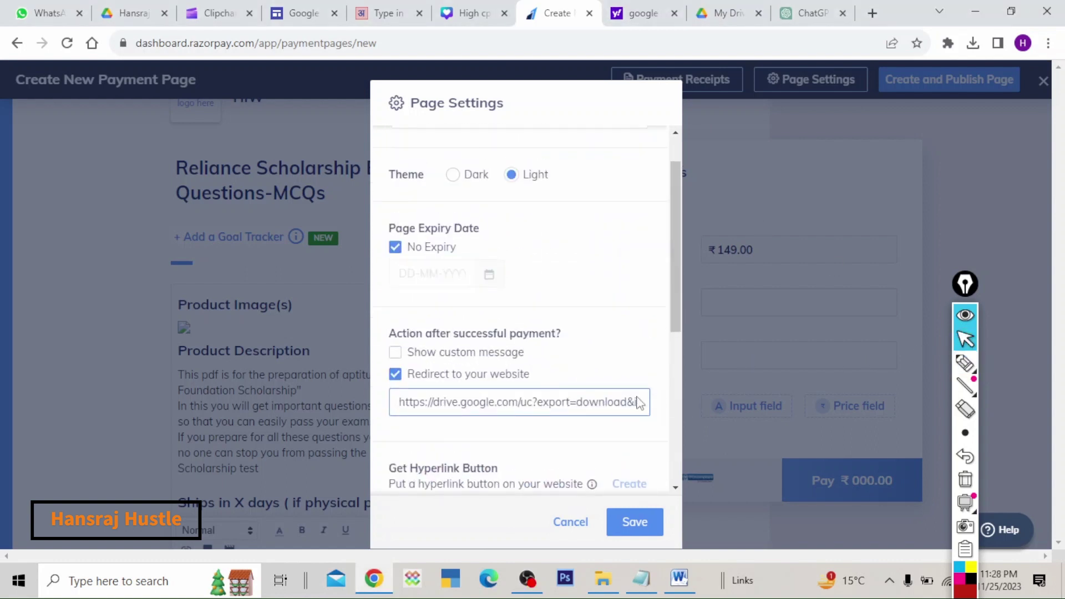
{"action": "left_click_drag", "start_coordinate": [674, 302], "coordinate": [672, 451]}
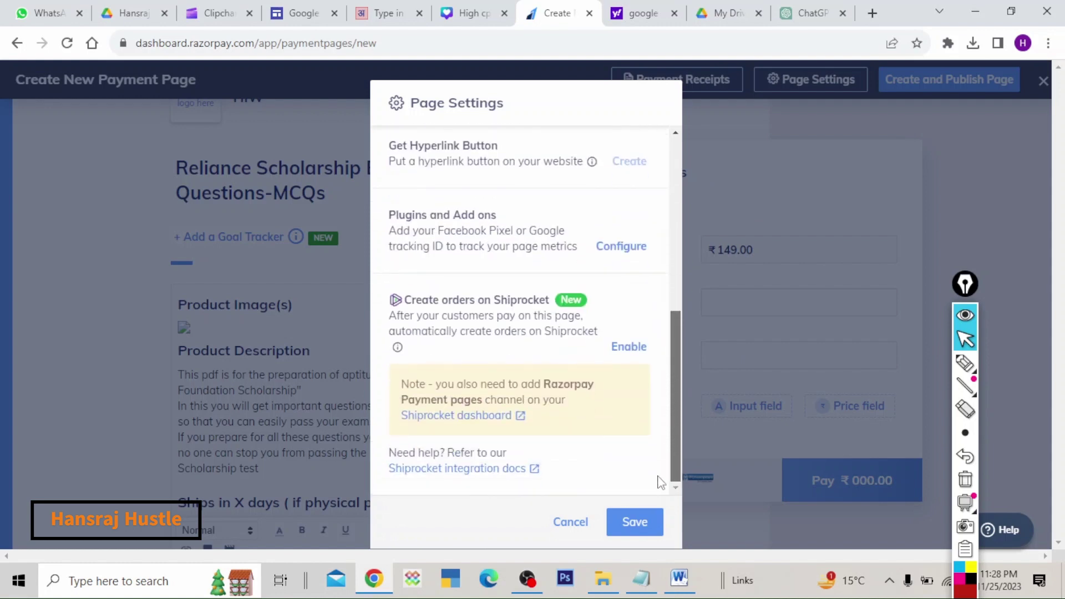
{"action": "left_click", "coordinate": [632, 524]}
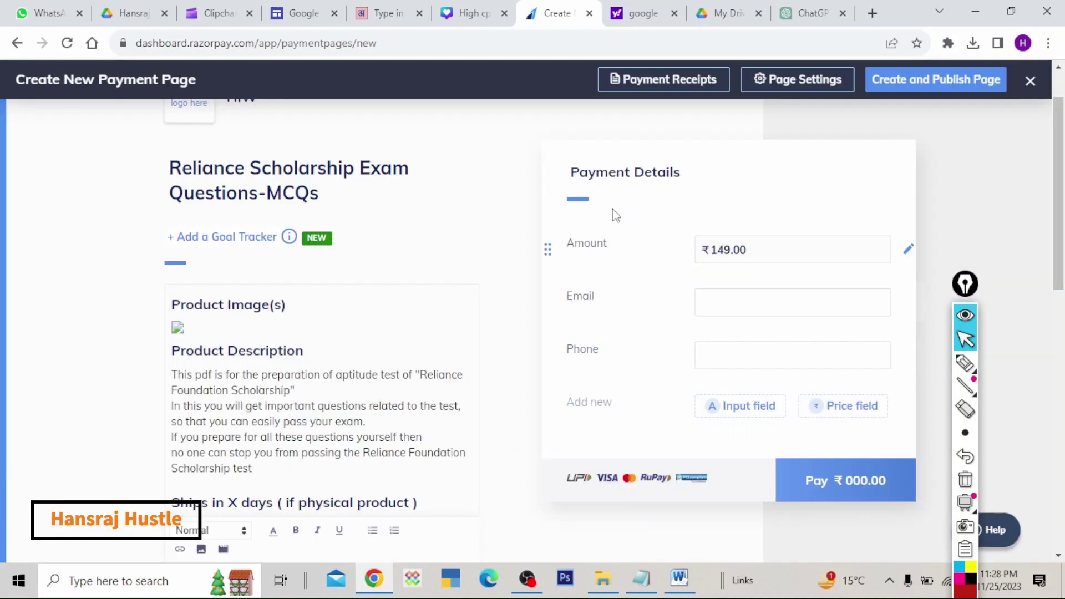
{"action": "left_click", "coordinate": [947, 85]}
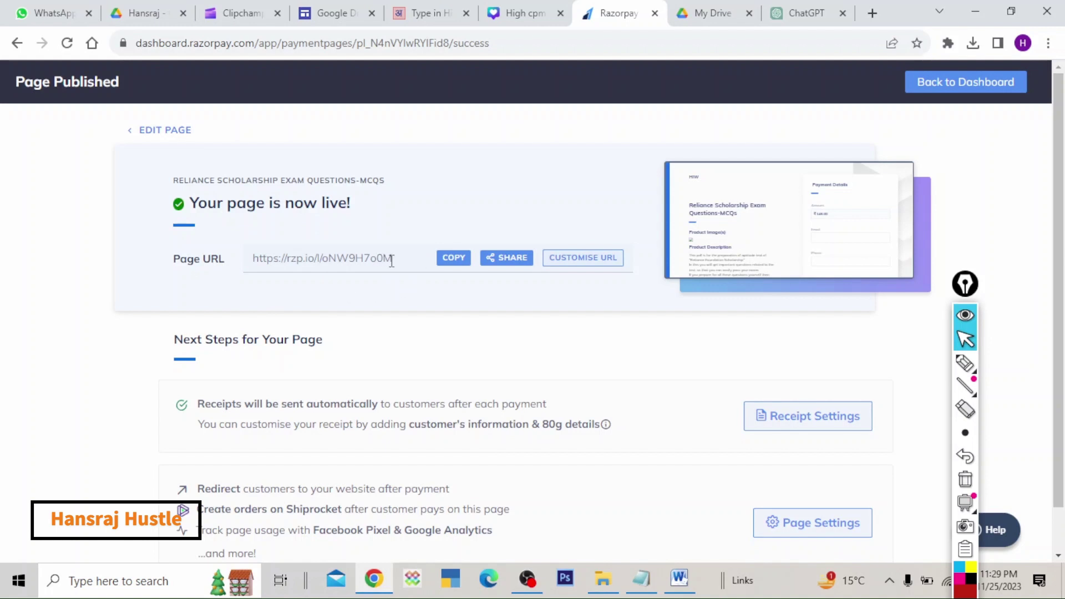
- Copy the published page's URL and open it in a new browser tab
{"action": "left_click_drag", "start_coordinate": [392, 259], "coordinate": [259, 259]}
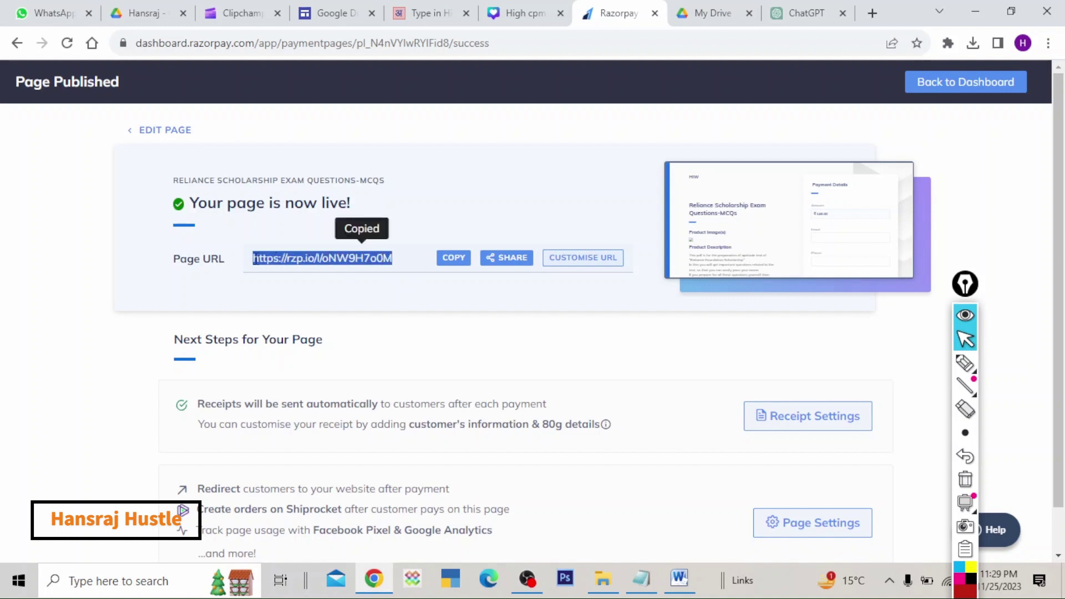
{"action": "left_click", "coordinate": [252, 259]}
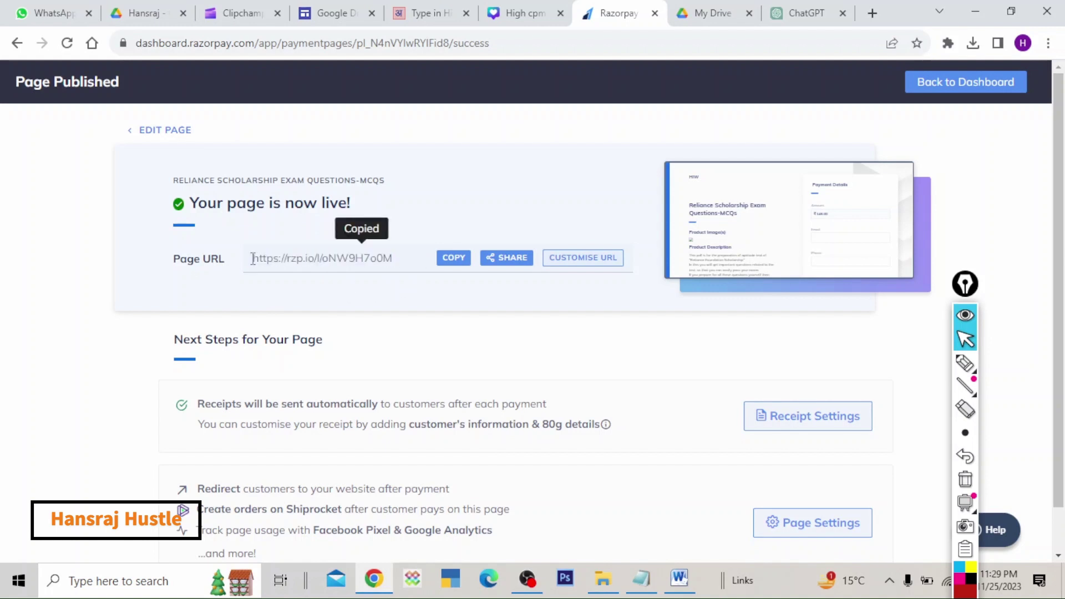
{"action": "left_click", "coordinate": [449, 262]}
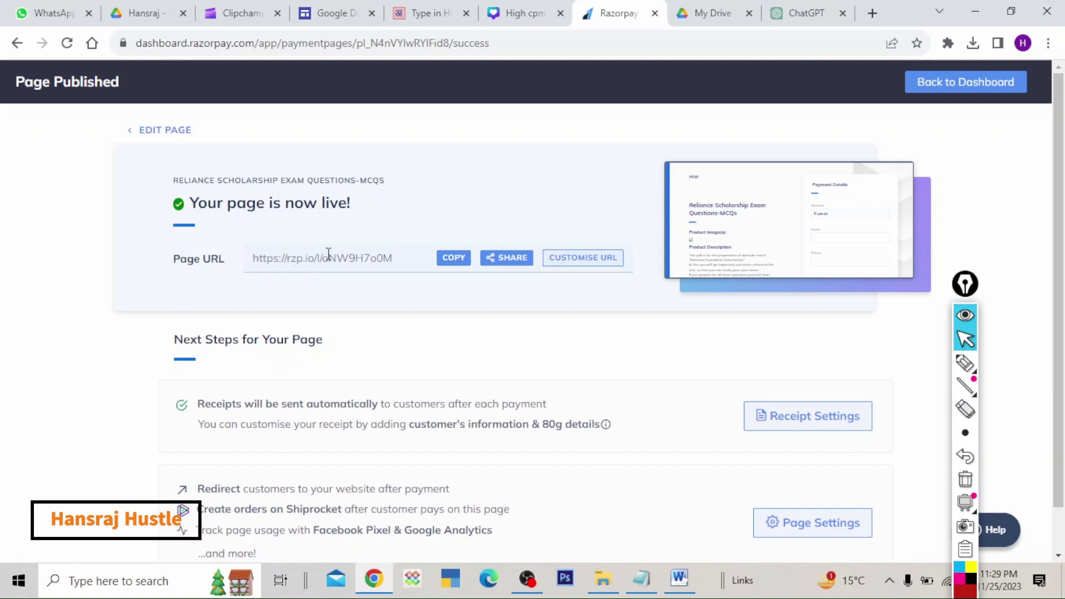
{"action": "left_click", "coordinate": [873, 13]}
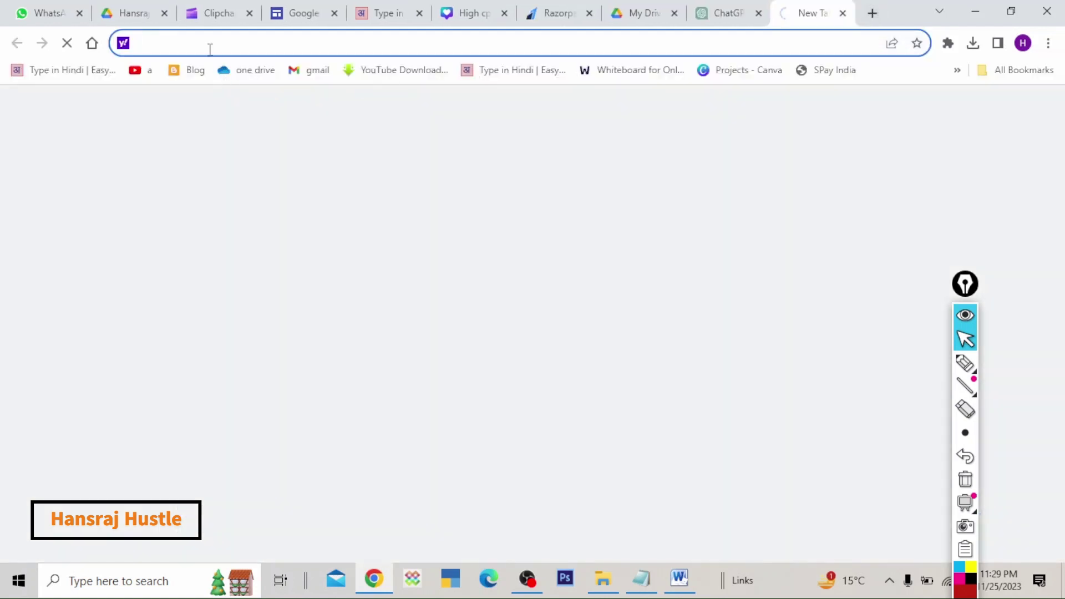
{"action": "right_click", "coordinate": [206, 45]}
{"action": "left_click", "coordinate": [250, 133]}
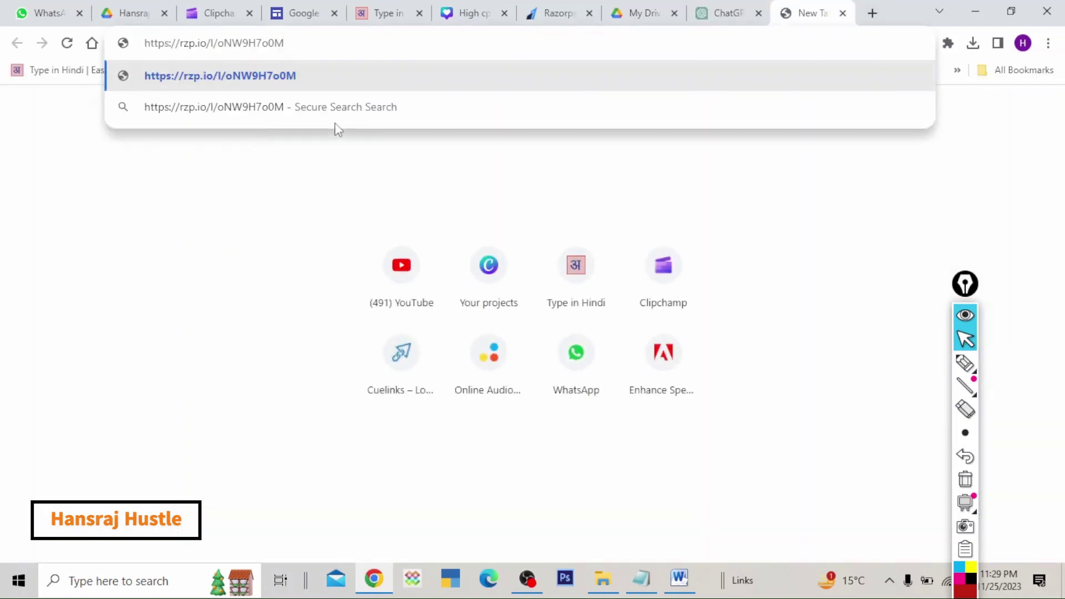
{"action": "key", "text": "Return"}
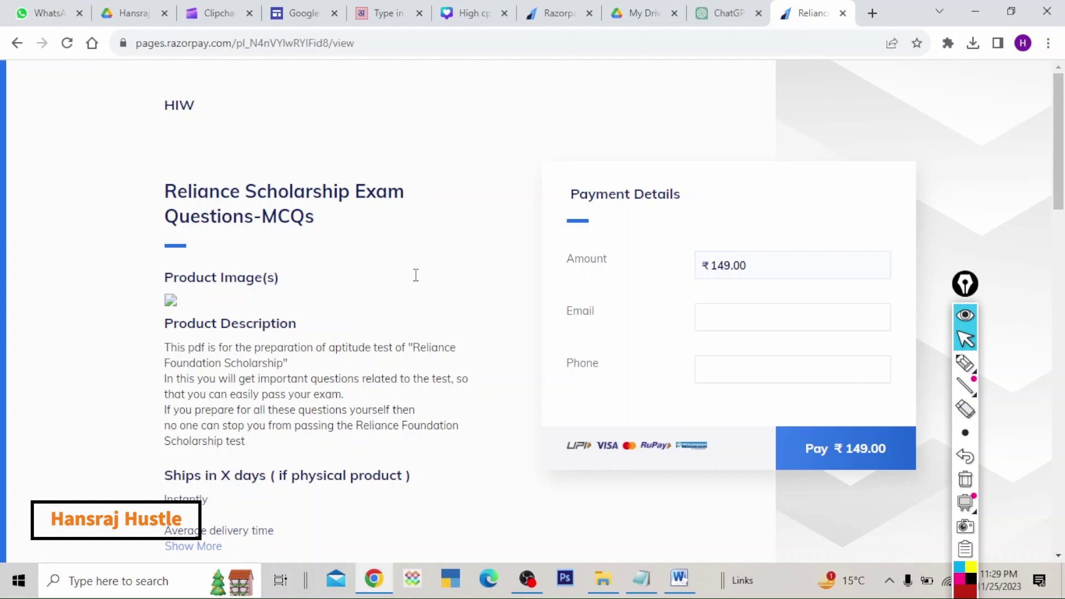
- Look over the live payment page, outline the product image placeholder in red and draw a red arrow toward it
{"action": "left_click_drag", "start_coordinate": [165, 191], "coordinate": [313, 189]}
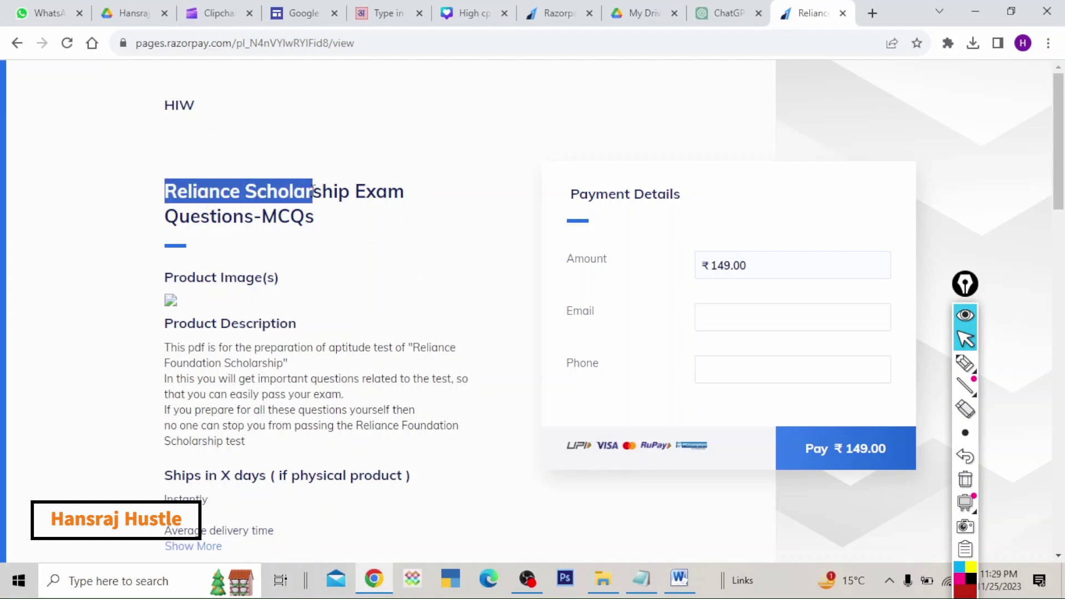
{"action": "left_click", "coordinate": [621, 299]}
{"action": "scroll", "coordinate": [814, 205], "scroll_direction": "down", "scroll_amount": 3}
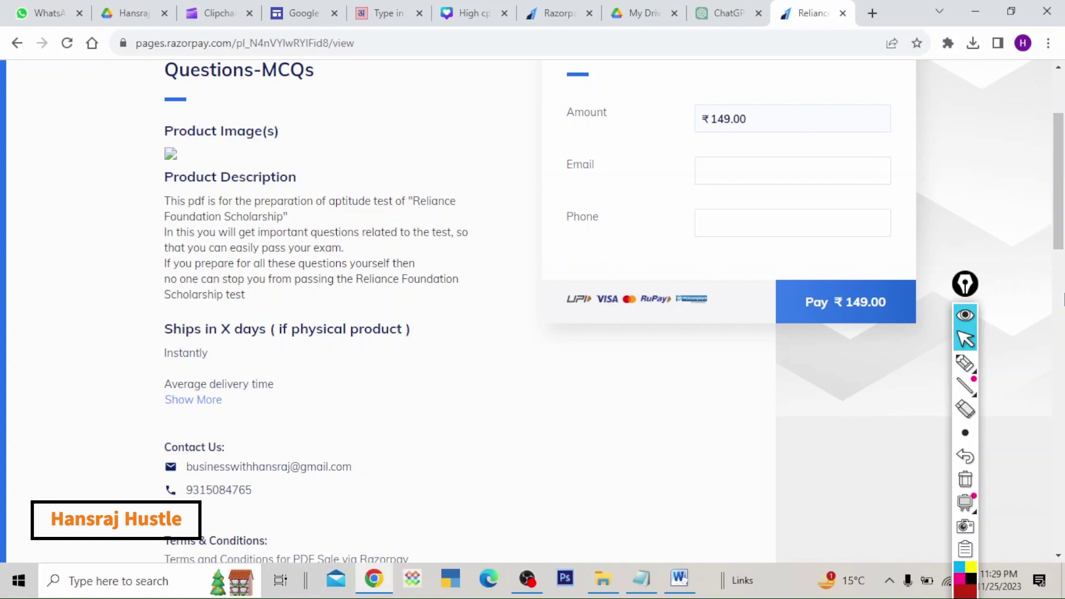
{"action": "scroll", "coordinate": [775, 255], "scroll_direction": "up", "scroll_amount": 2}
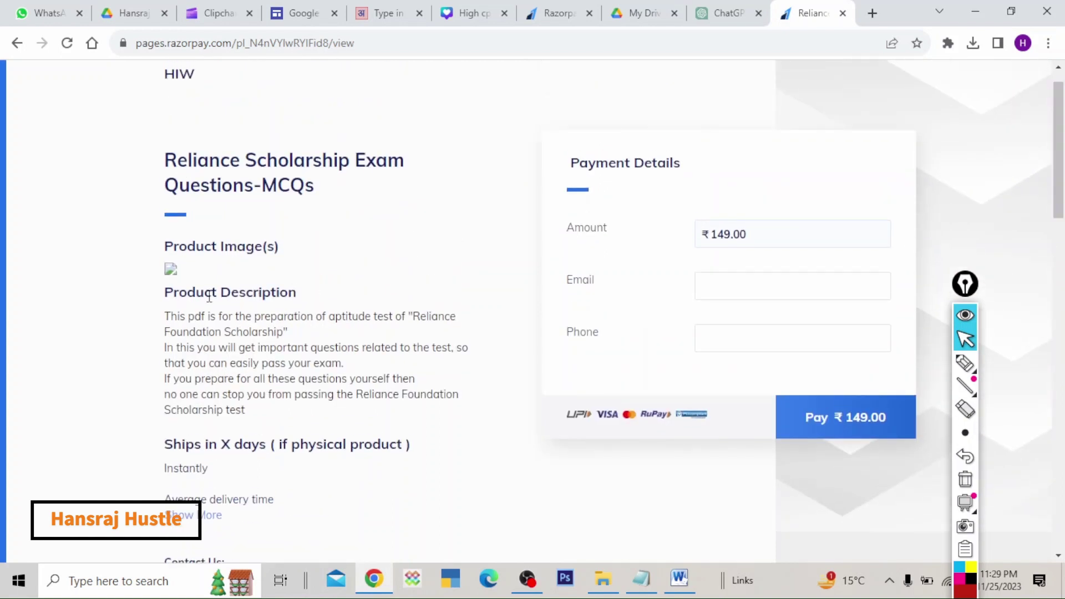
{"action": "left_click", "coordinate": [966, 363]}
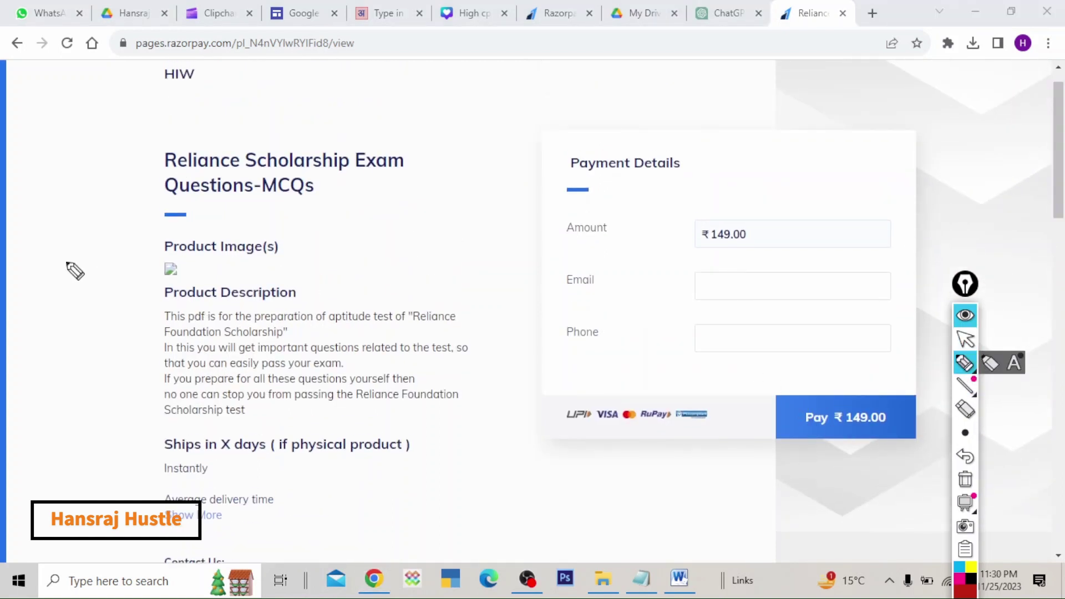
{"action": "mouse_move", "coordinate": [141, 262]}
{"action": "left_mouse_down"}
{"action": "mouse_move", "coordinate": [201, 260]}
{"action": "mouse_move", "coordinate": [139, 279]}
{"action": "mouse_move", "coordinate": [133, 261]}
{"action": "left_mouse_up"}
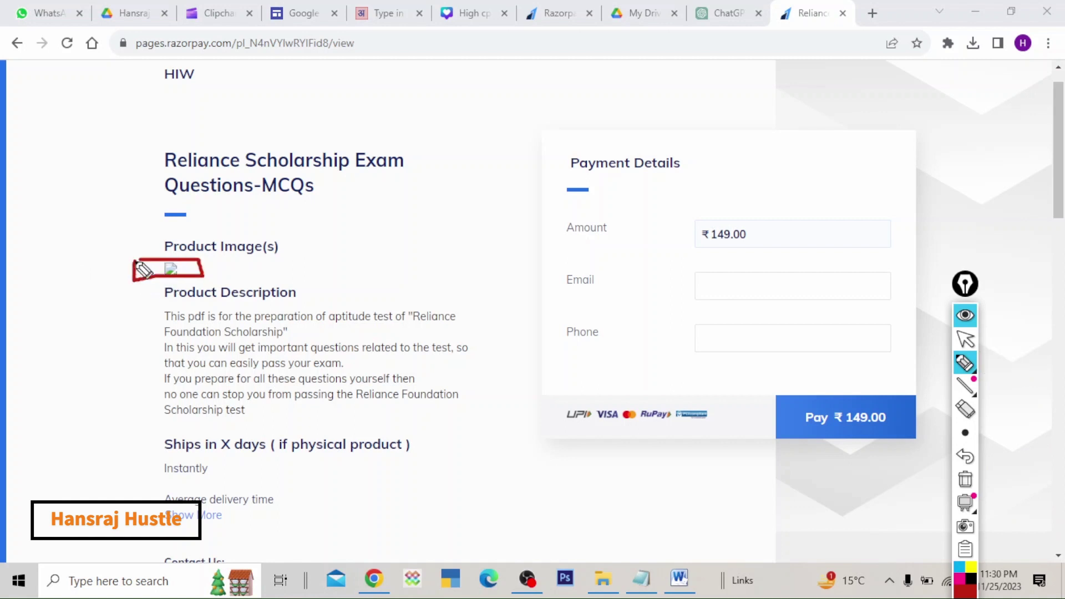
{"action": "mouse_move", "coordinate": [22, 314]}
{"action": "left_mouse_down"}
{"action": "mouse_move", "coordinate": [102, 299]}
{"action": "mouse_move", "coordinate": [113, 305]}
{"action": "mouse_move", "coordinate": [103, 325]}
{"action": "left_mouse_up"}
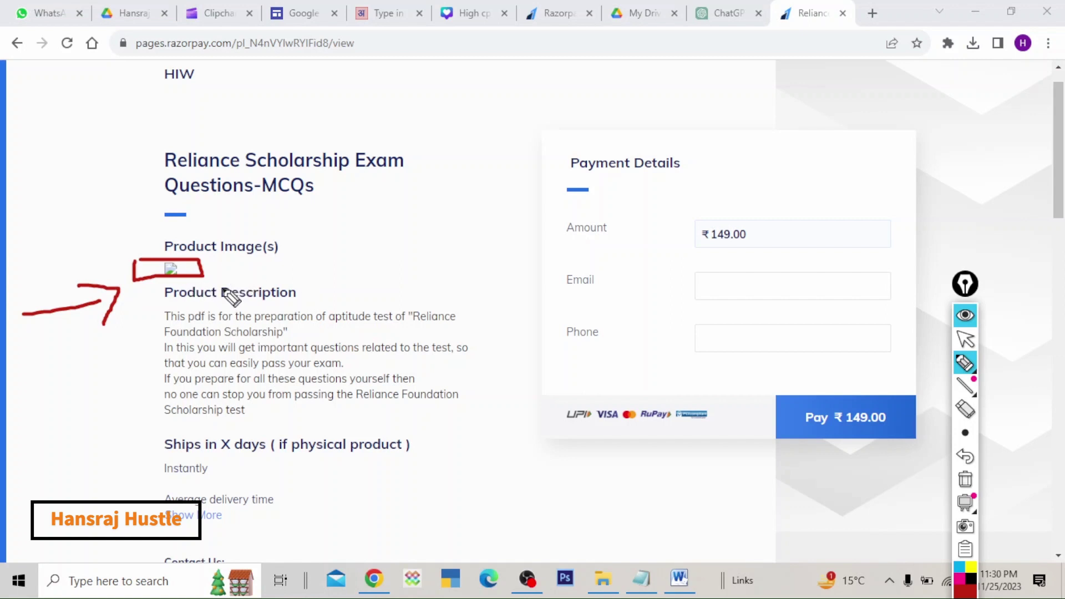
{"action": "left_click", "coordinate": [967, 340]}
{"action": "left_click_drag", "start_coordinate": [972, 288], "coordinate": [987, 258]}
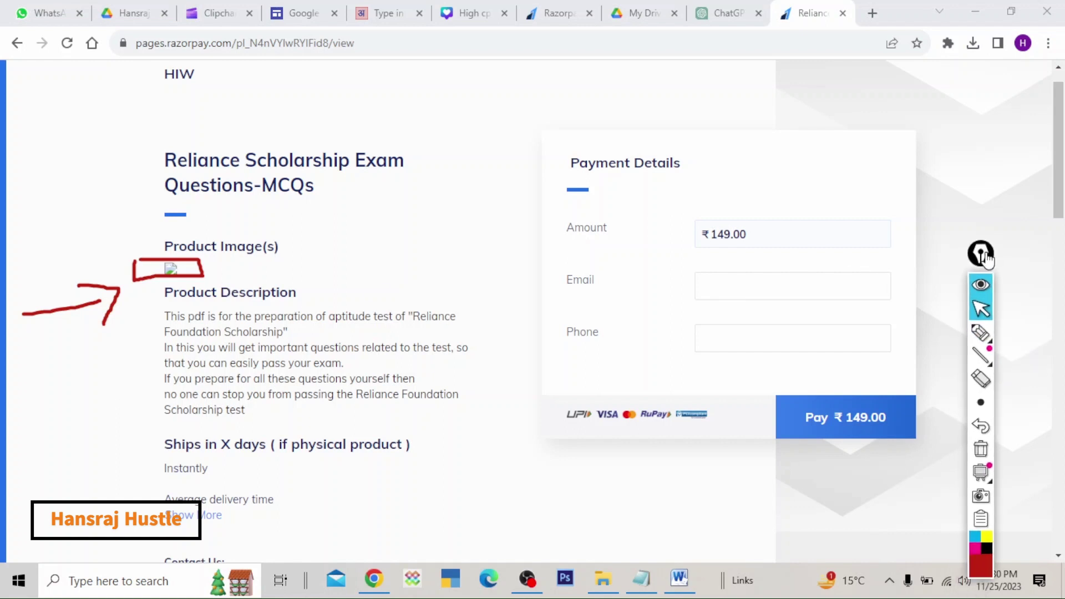
{"action": "mouse_move", "coordinate": [1062, 194]}
{"action": "left_mouse_down"}
{"action": "mouse_move", "coordinate": [1062, 205]}
{"action": "mouse_move", "coordinate": [1062, 188]}
{"action": "left_mouse_up"}
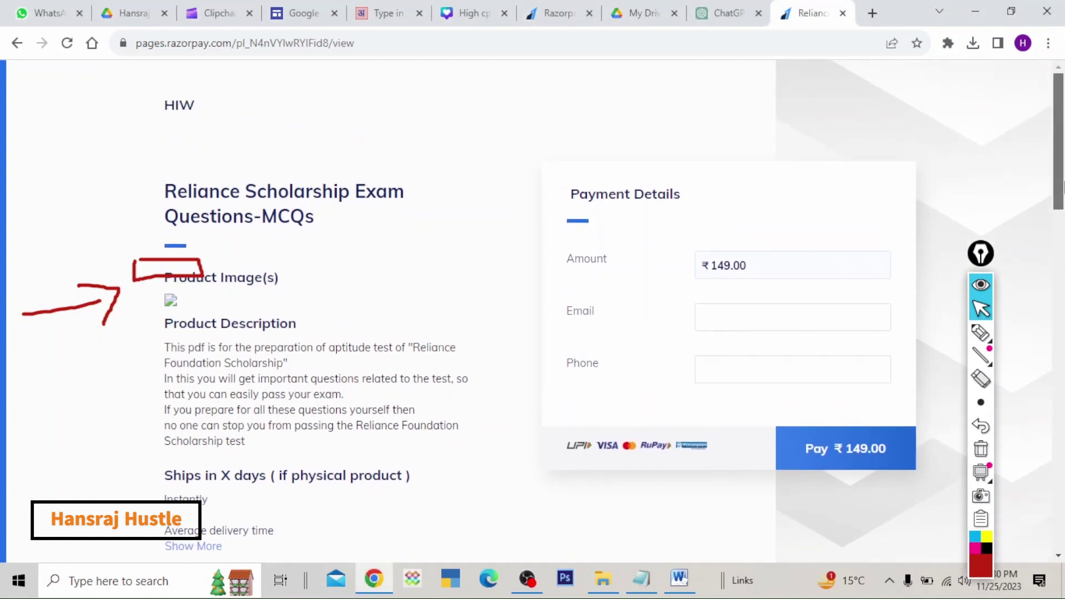